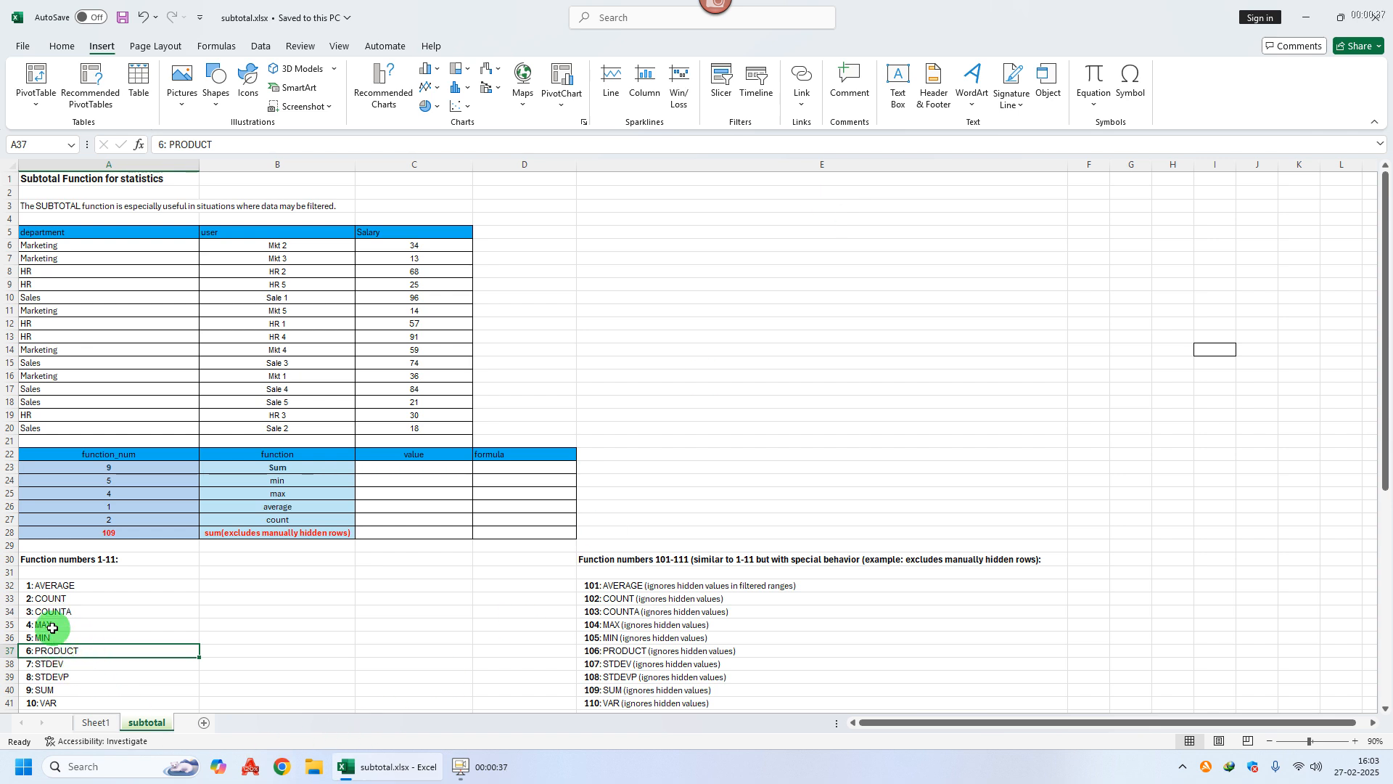
Step: Review the SUBTOTAL function numbers 1-11 and 101-111 and check the C6:C20 salary sum
click(40, 690)
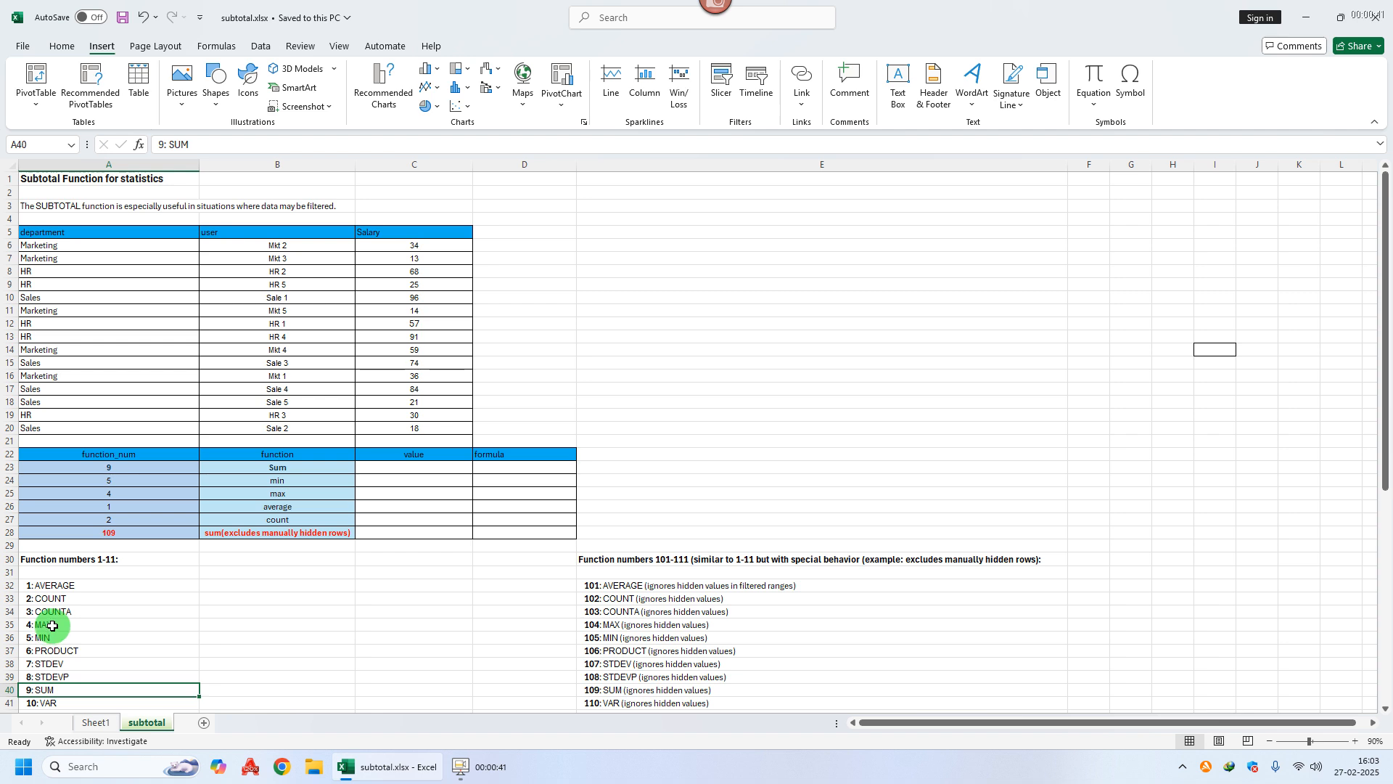
click(27, 626)
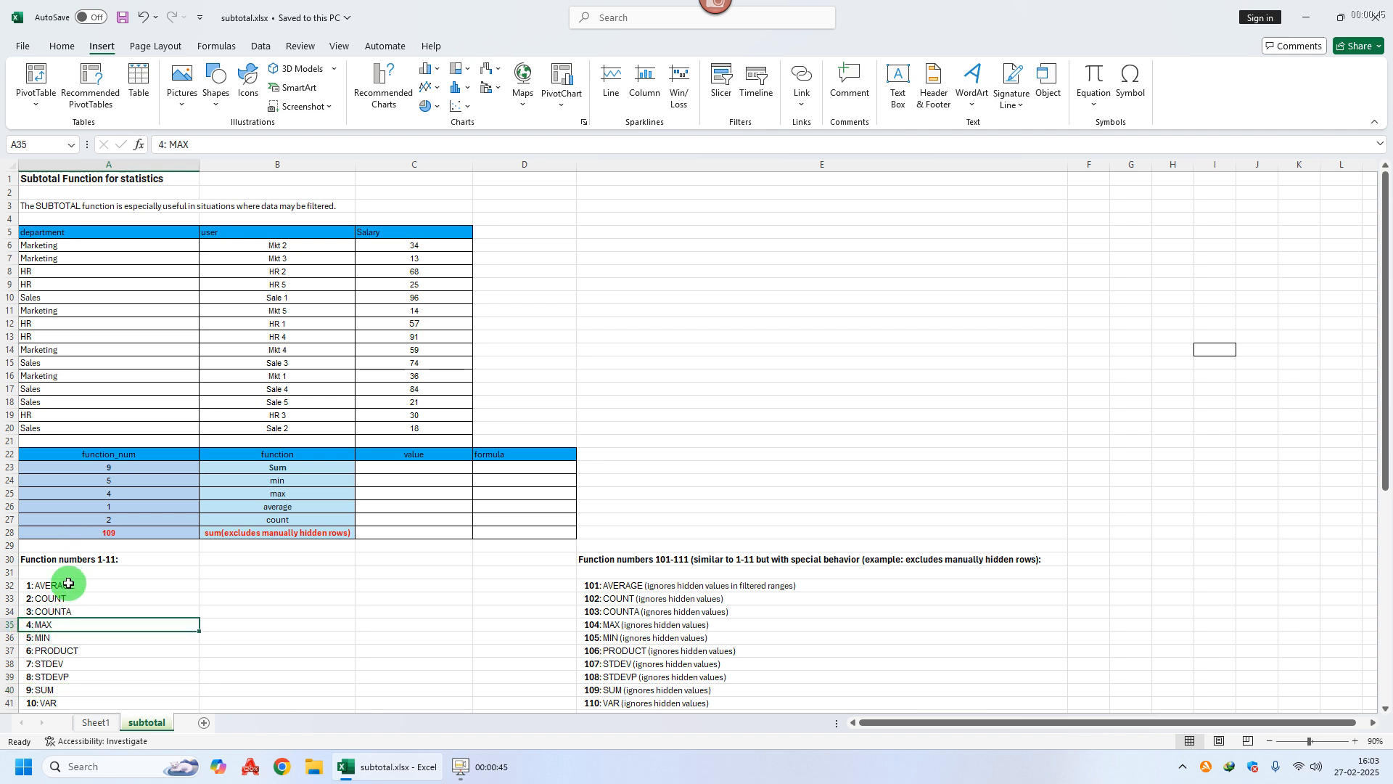
drag(68, 583, 53, 683)
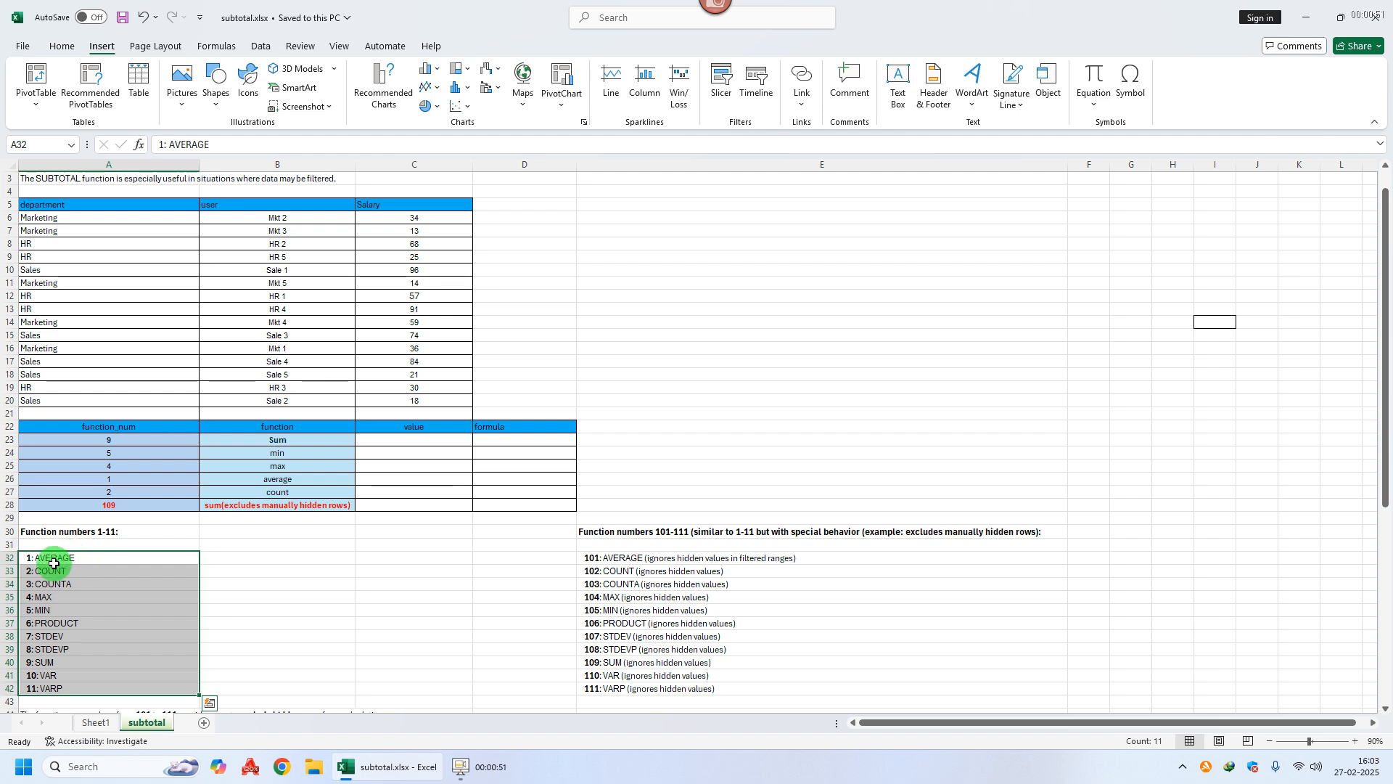
click(87, 533)
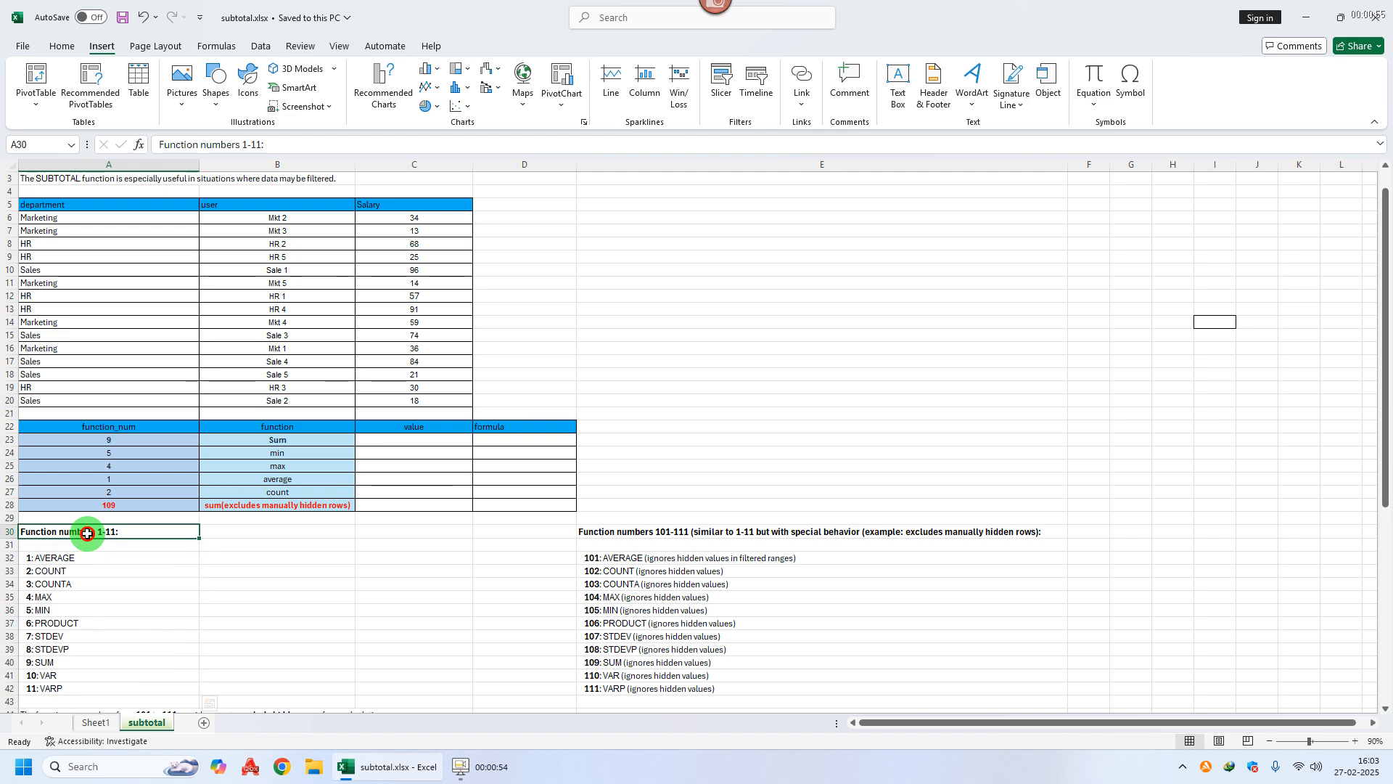
click(652, 533)
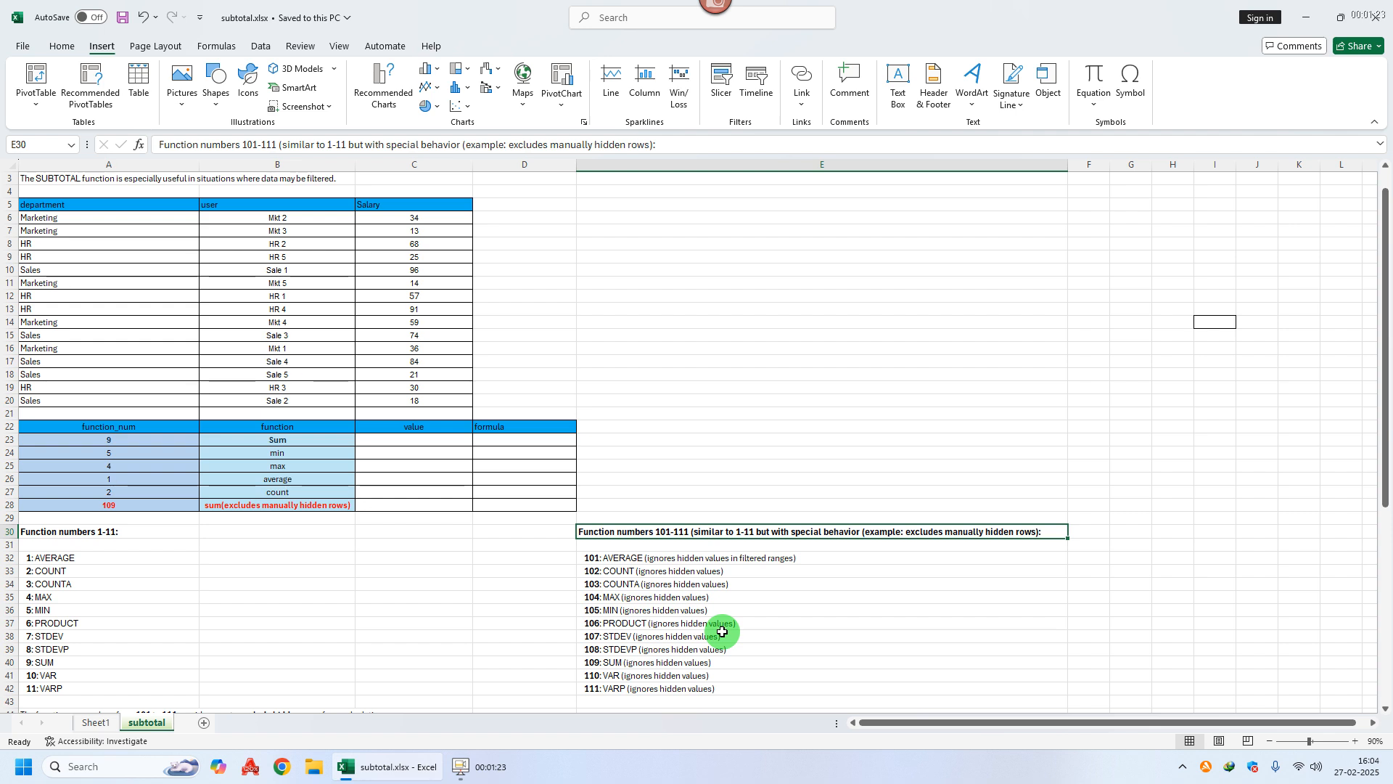
drag(638, 557, 633, 688)
scroll(336, 558, up, 1)
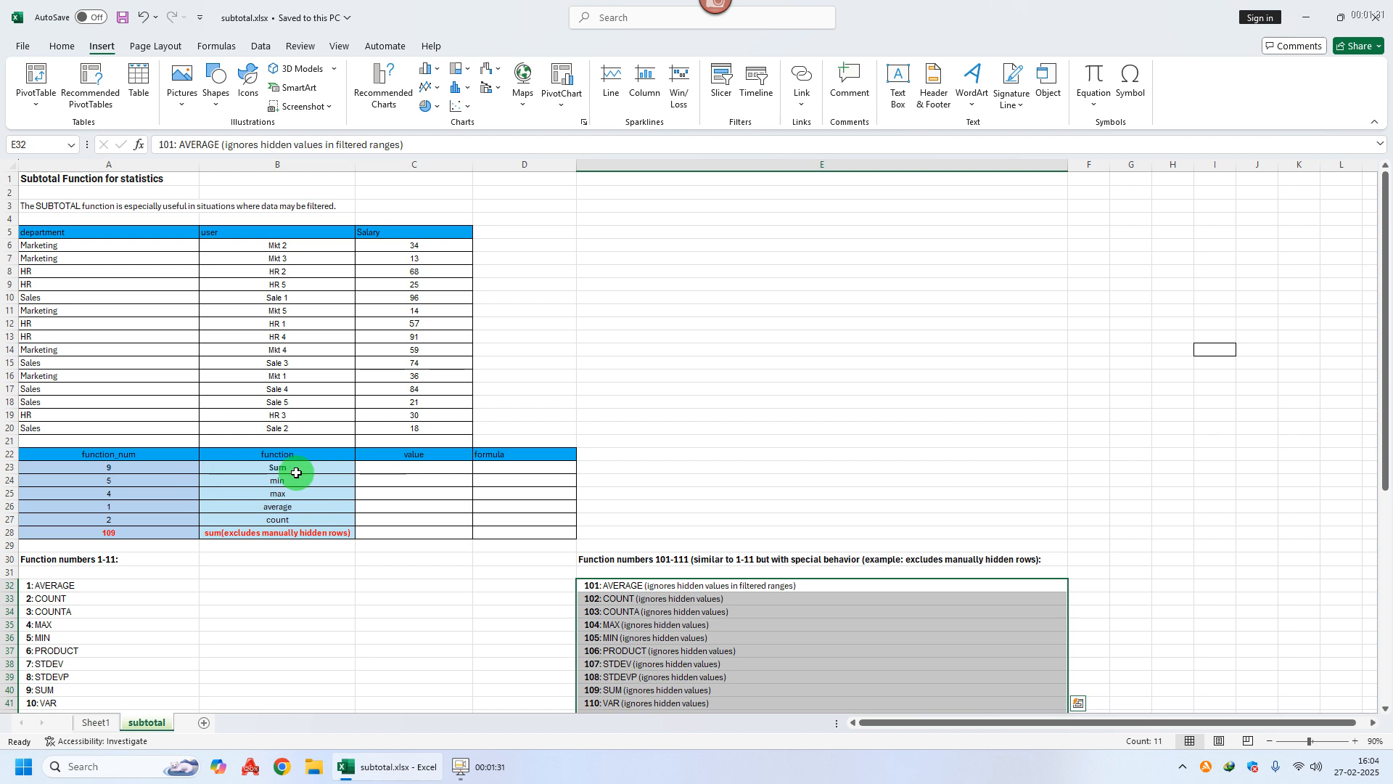
drag(427, 245, 398, 423)
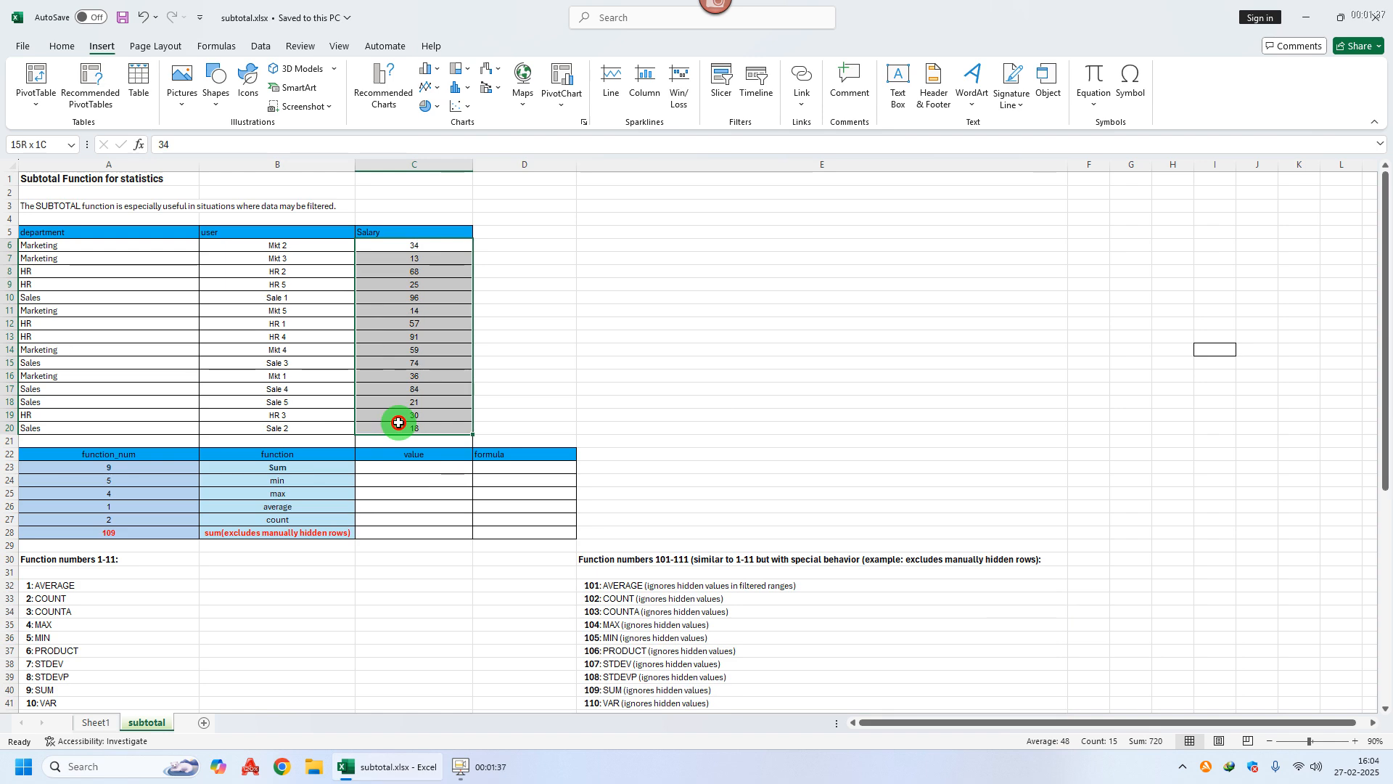
click(297, 467)
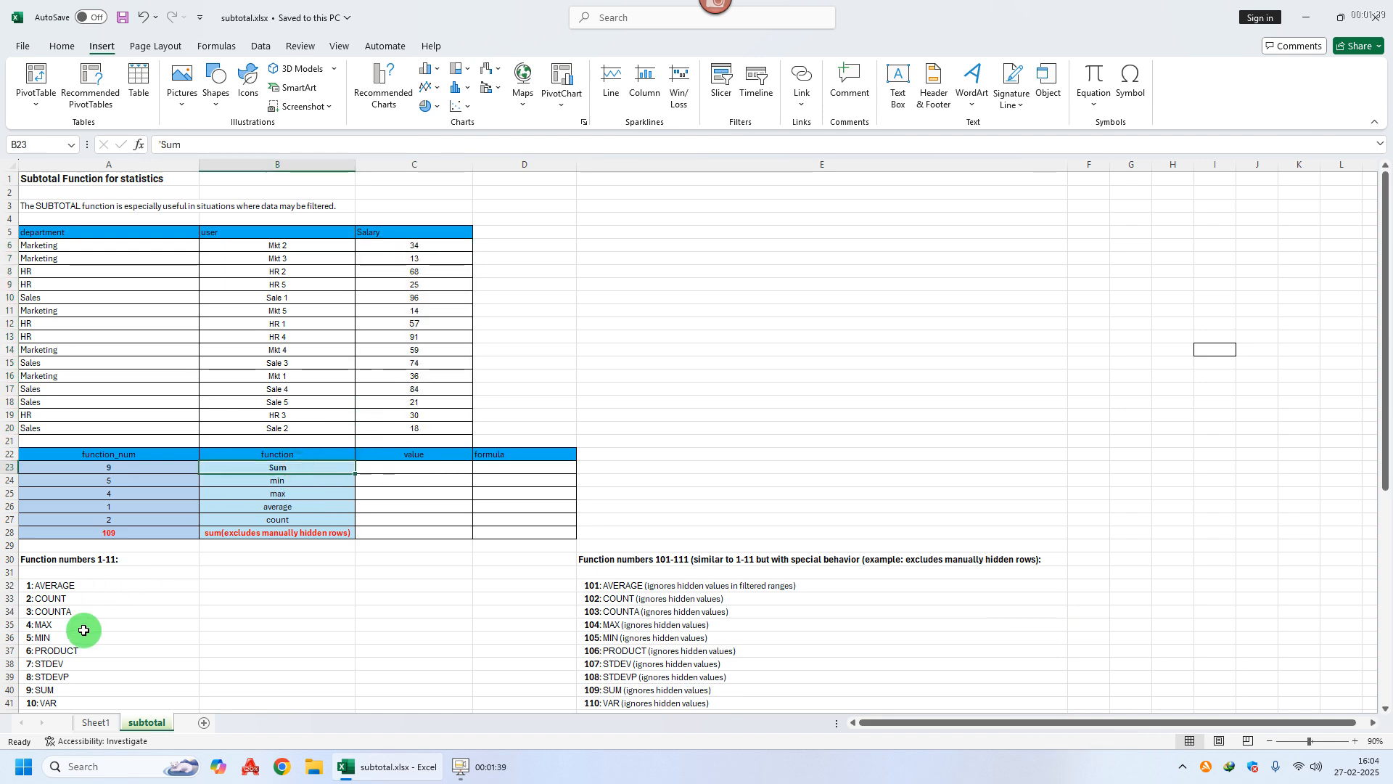
click(47, 691)
Step: Enter =SUBTOTAL(9,C6:C20) in C23 to get the salary sum of 720
click(423, 469)
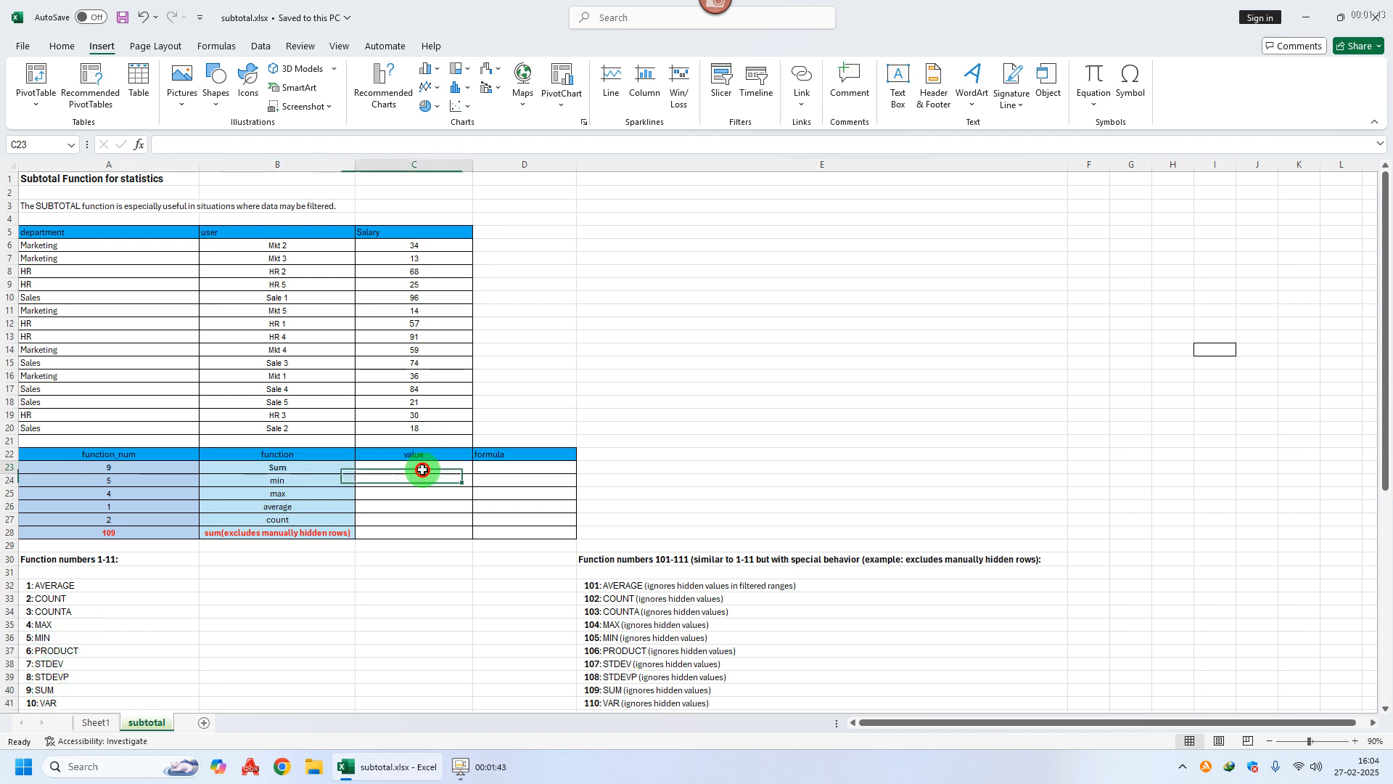
text(=subt)
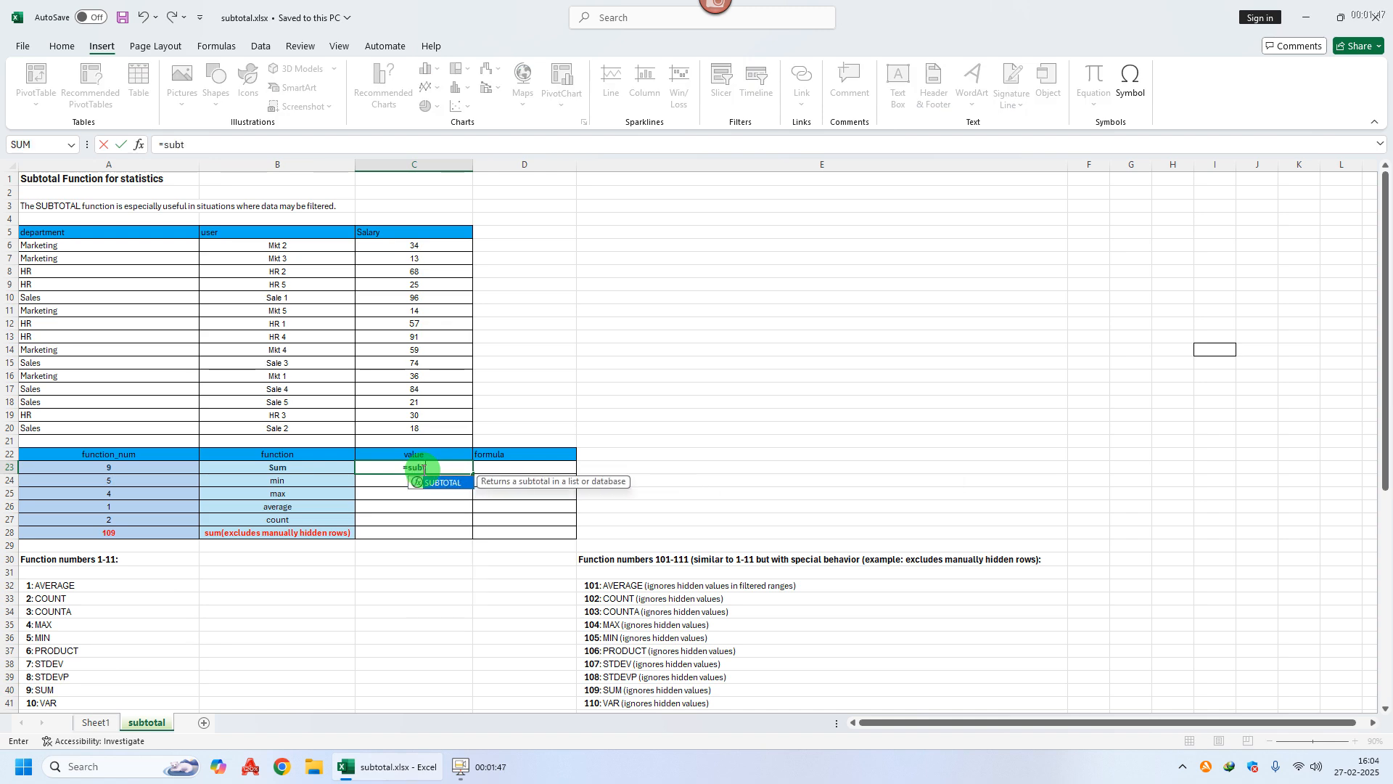
key(Tab)
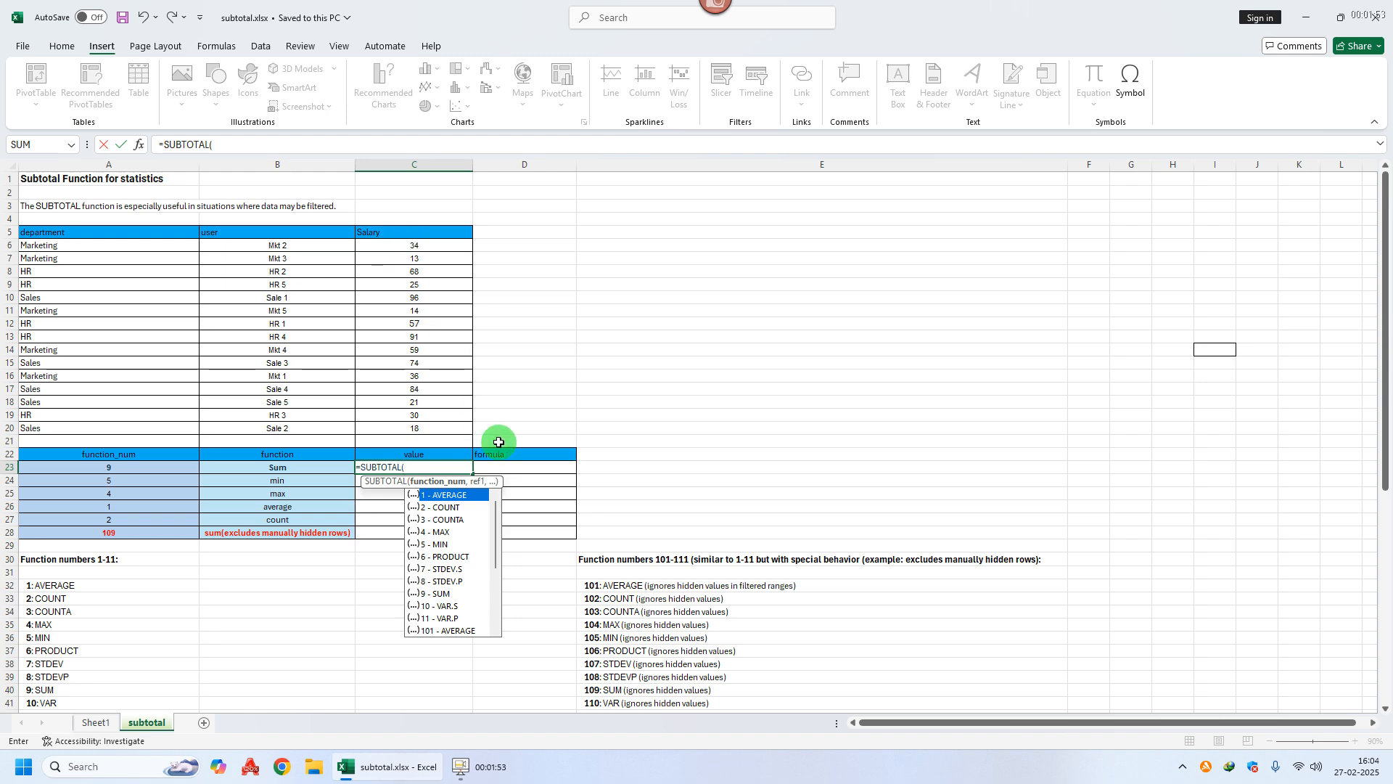
double_click(438, 594)
text(,)
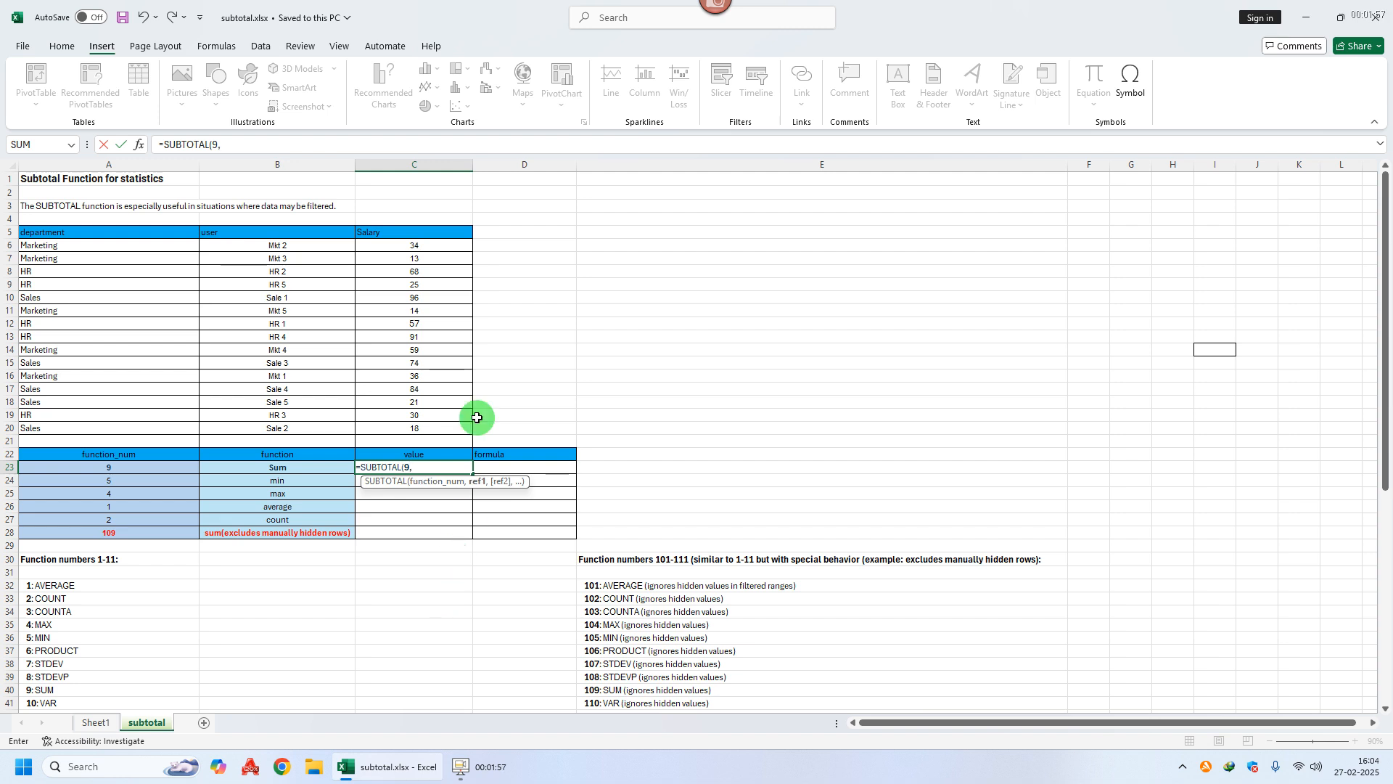
drag(423, 245, 414, 427)
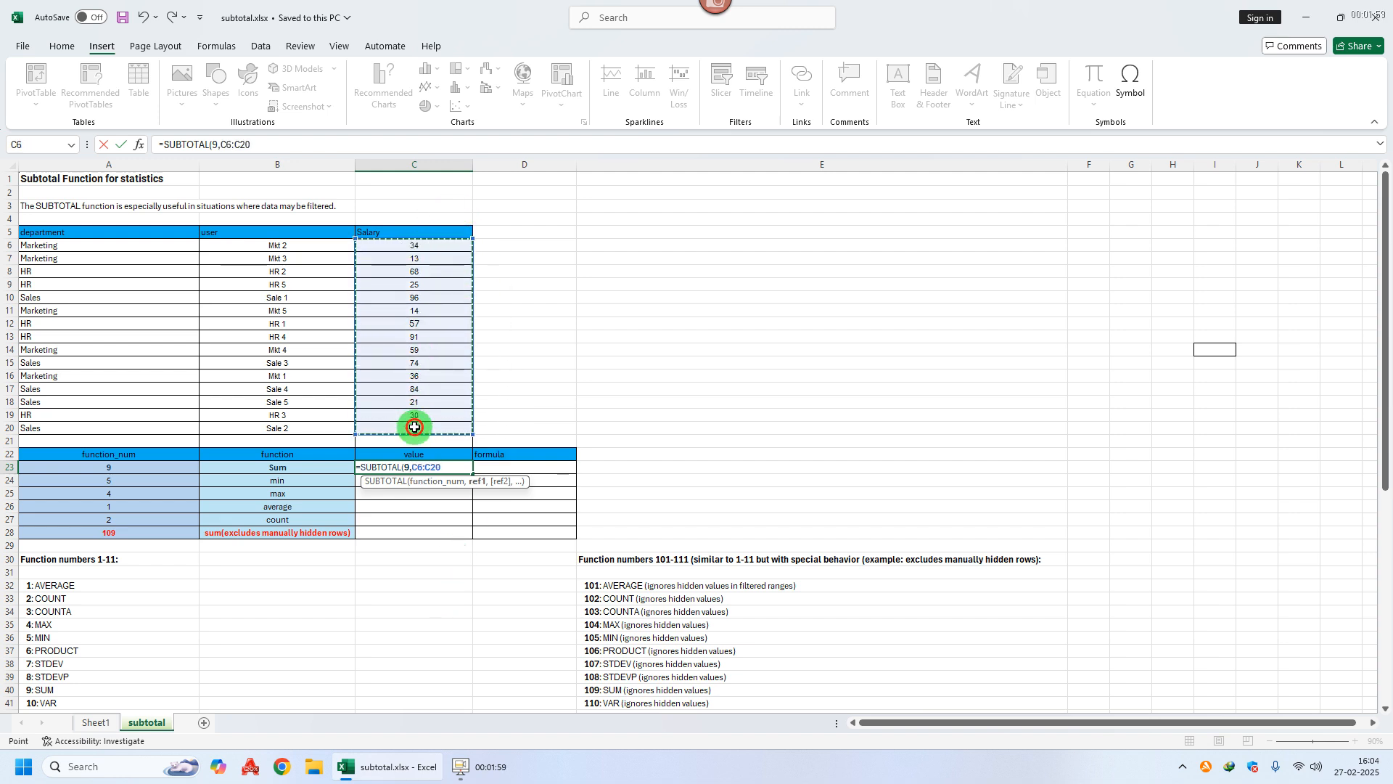
key(Return)
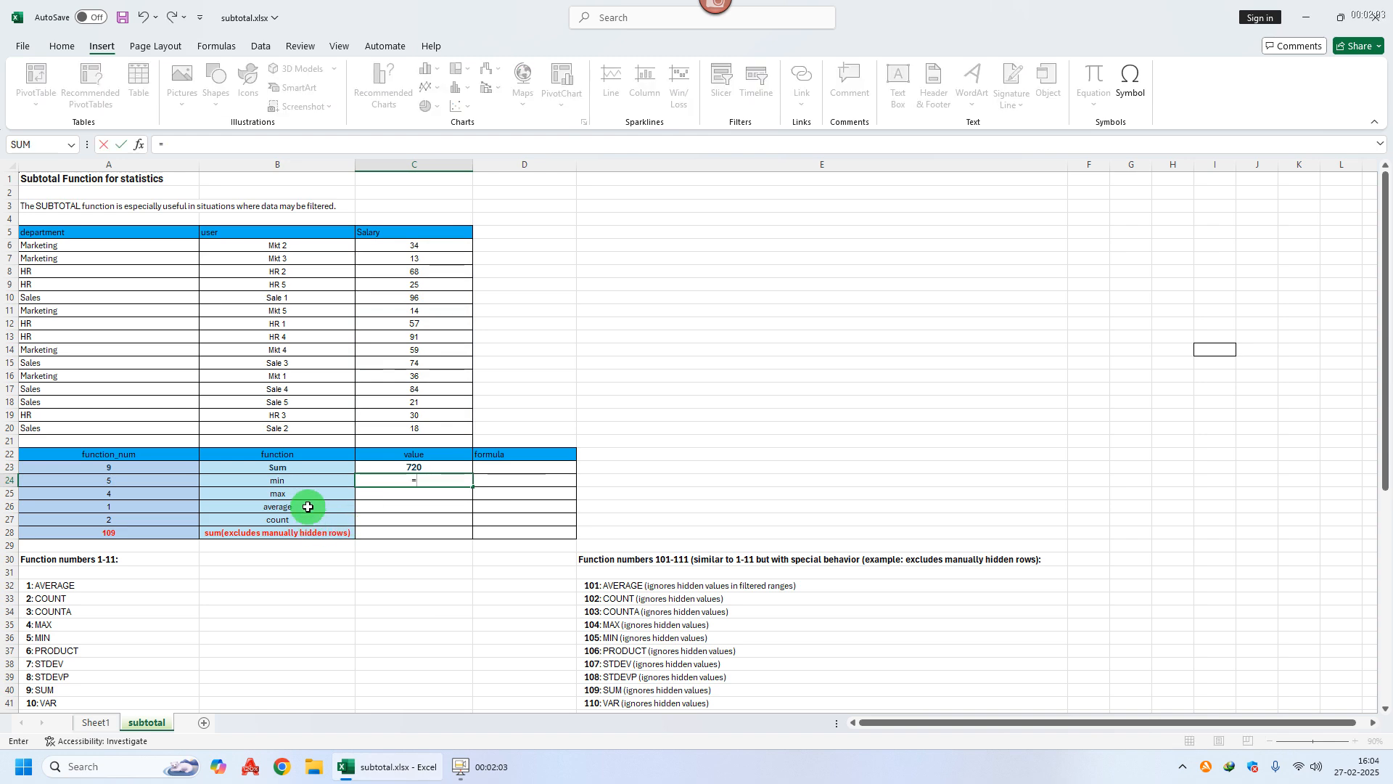
Step: Enter =SUBTOTAL(5,C6:C19) in C24 for the minimum salary of 13
text(=sub)
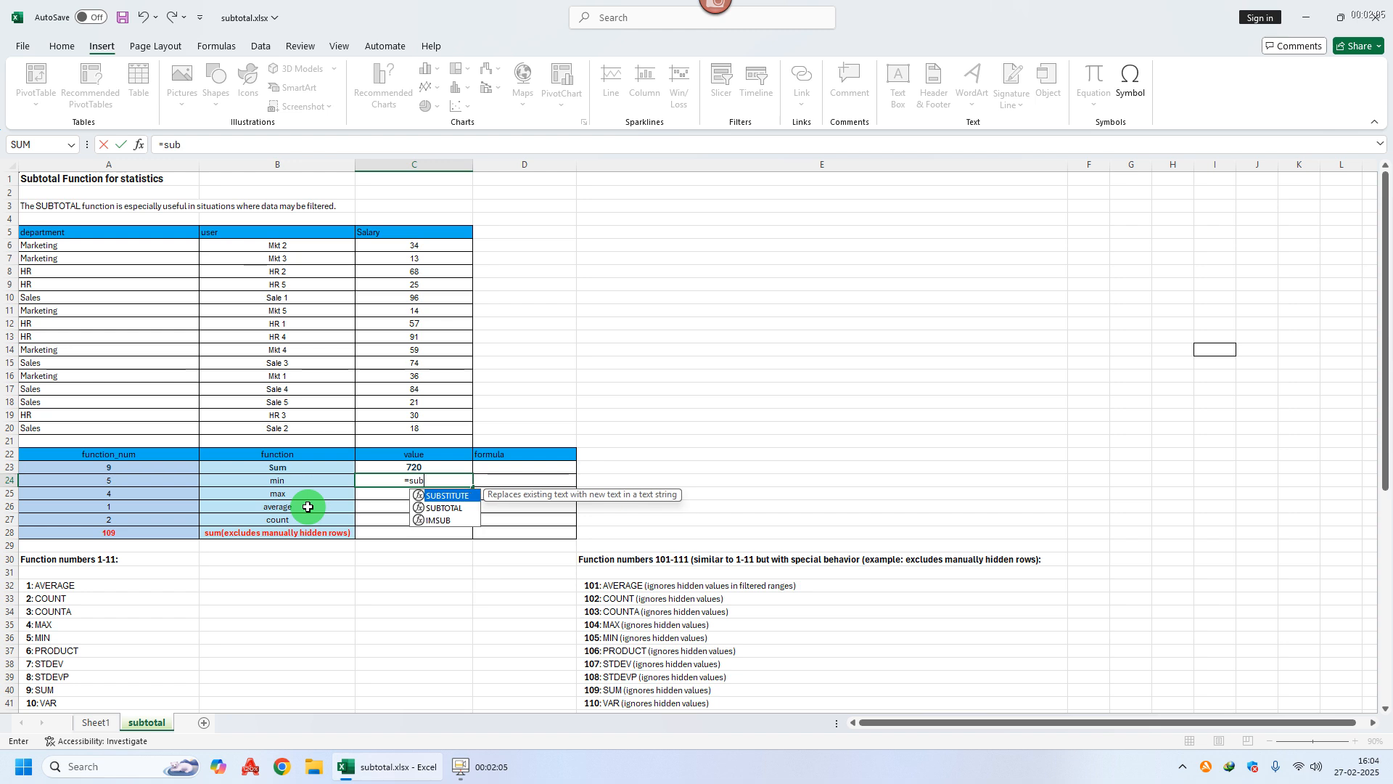
key(Down)
key(Tab)
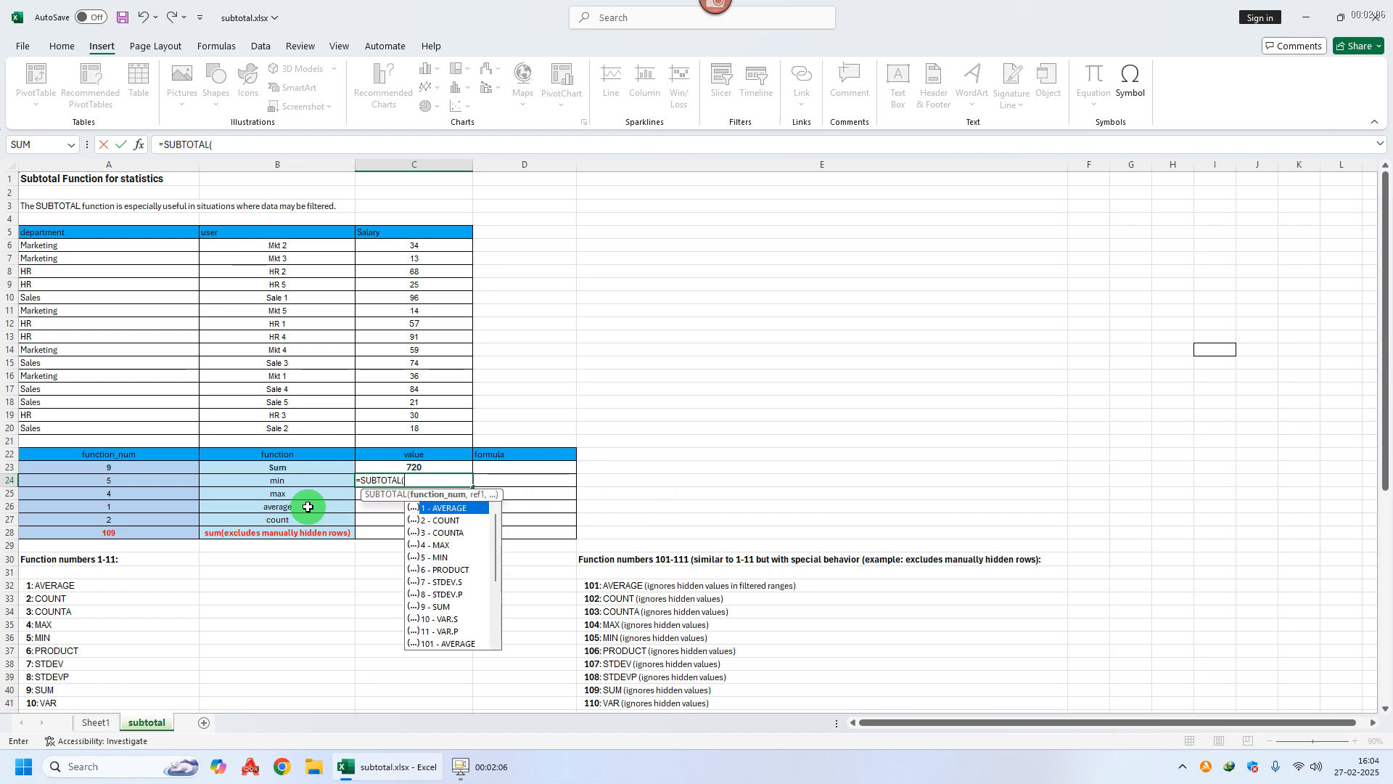
double_click(444, 558)
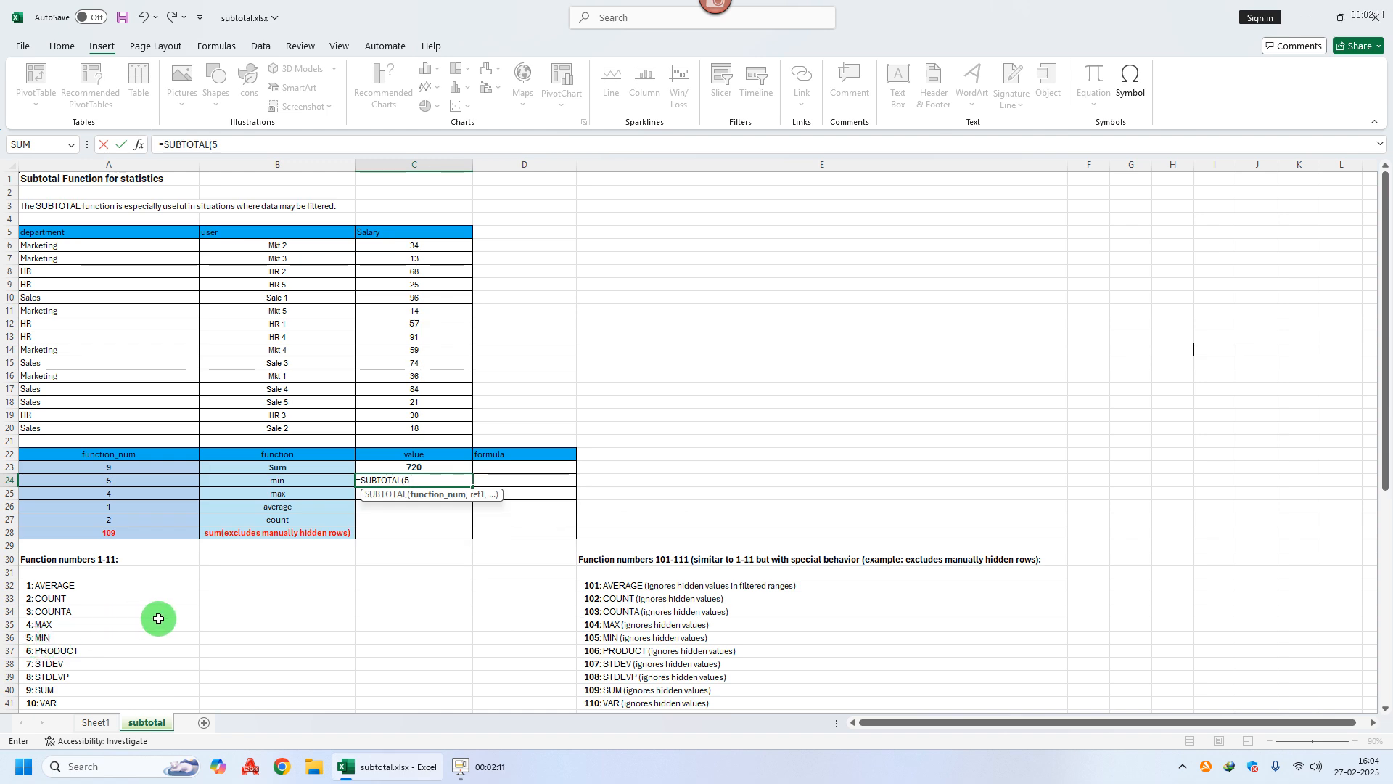
text(,)
drag(413, 247, 396, 426)
key(Return)
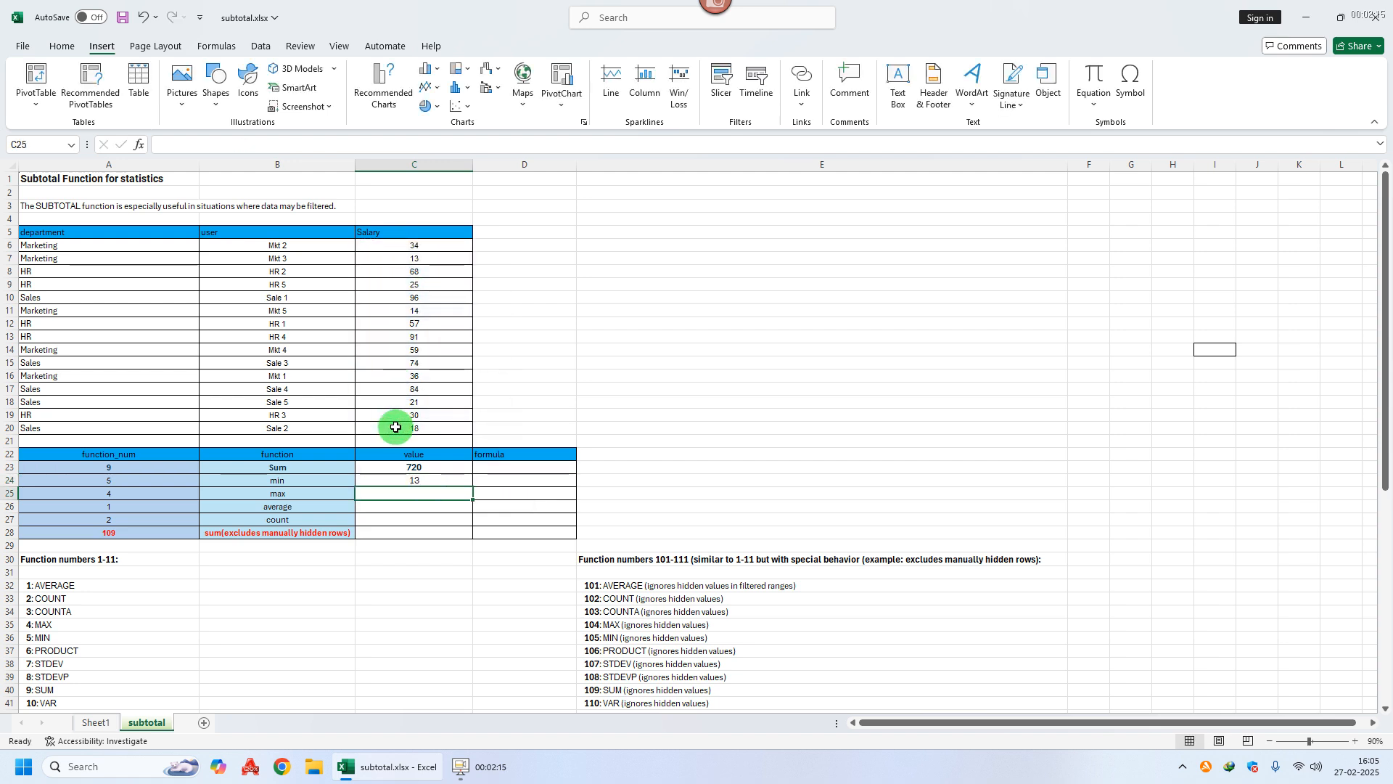
Step: Enter =SUBTOTAL(4,C6:C20) in C25 for the maximum salary of 96
text(=sub)
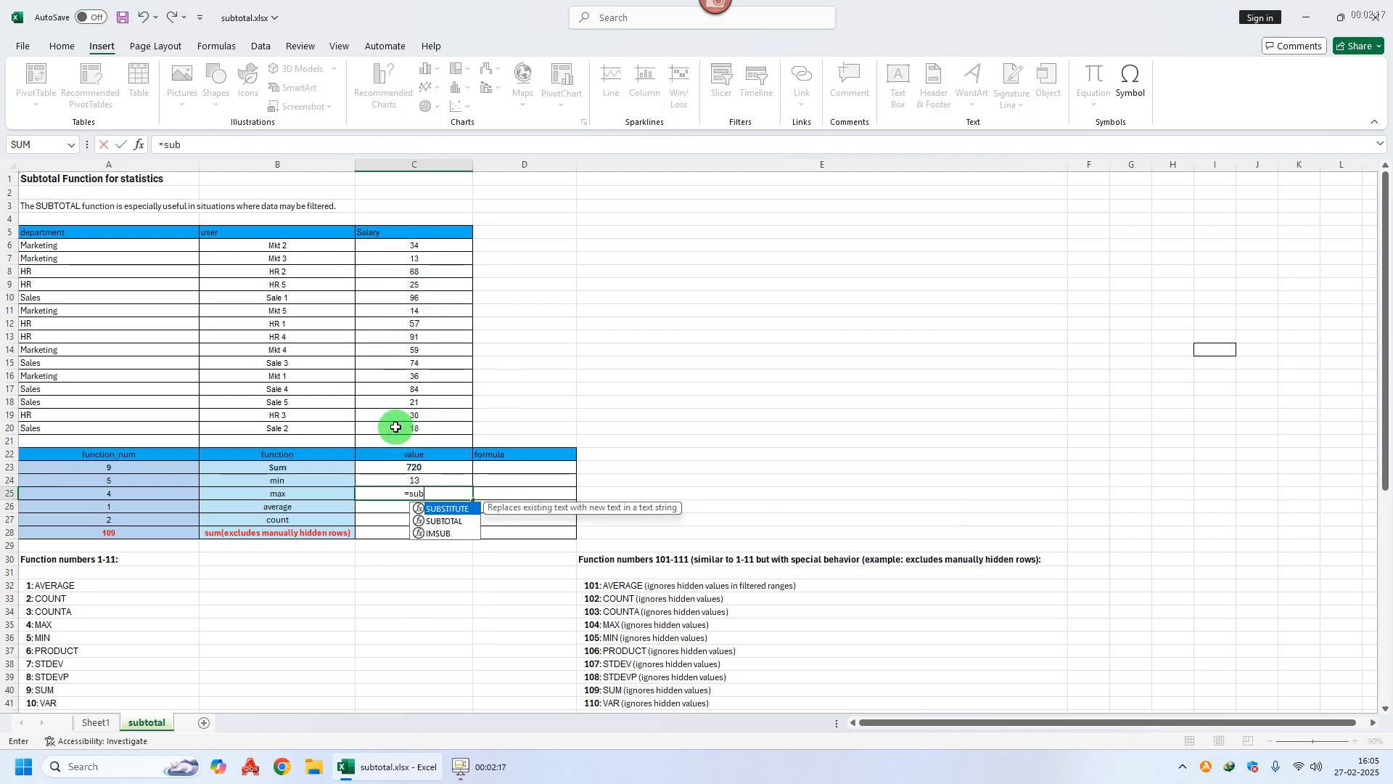
key(Down)
key(Tab)
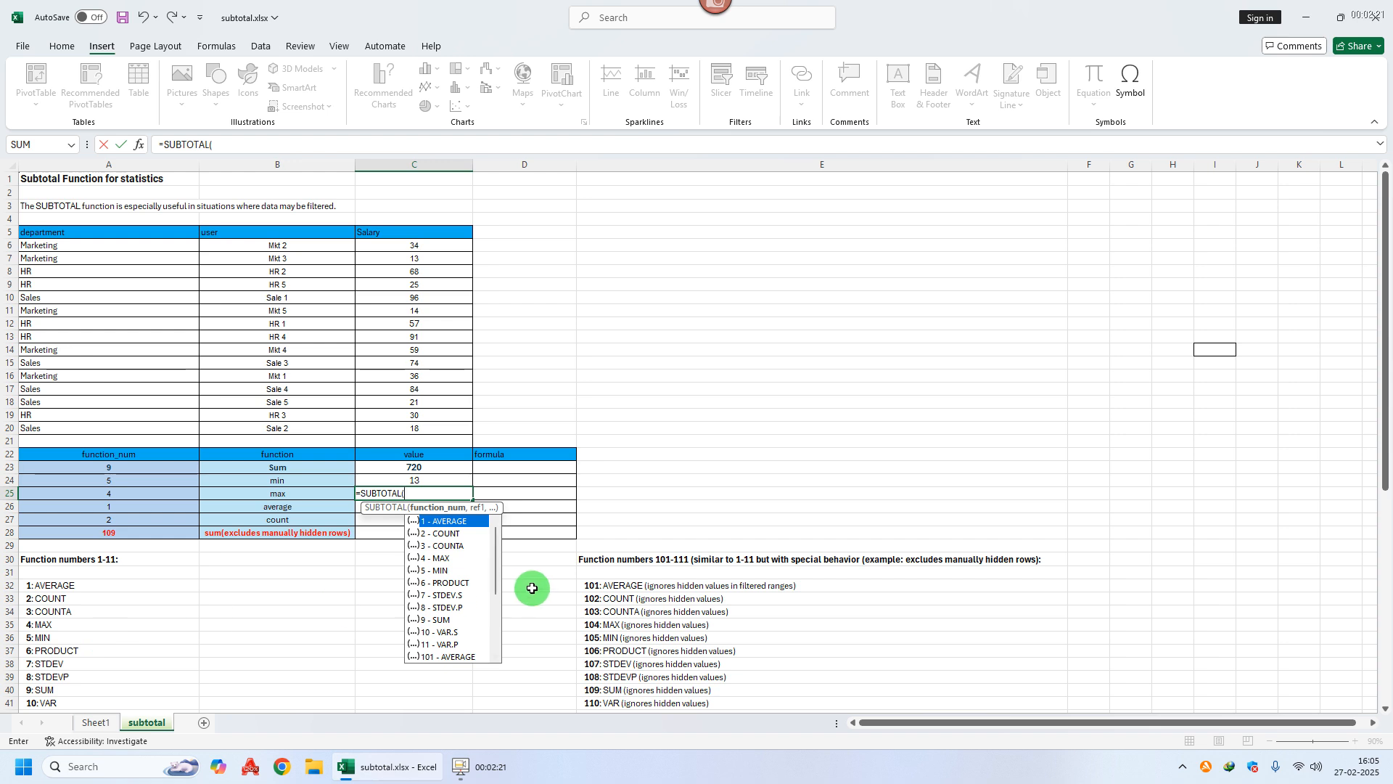
double_click(442, 560)
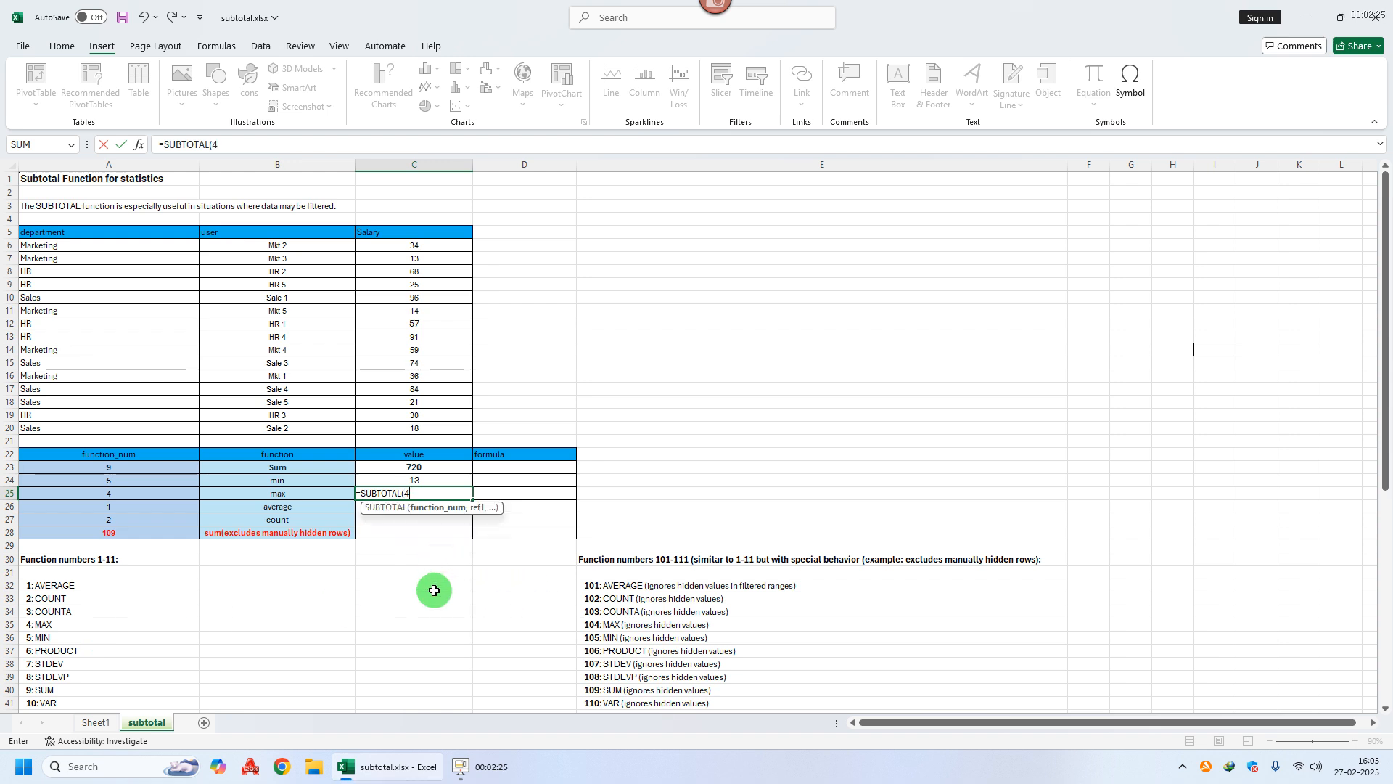
text(,)
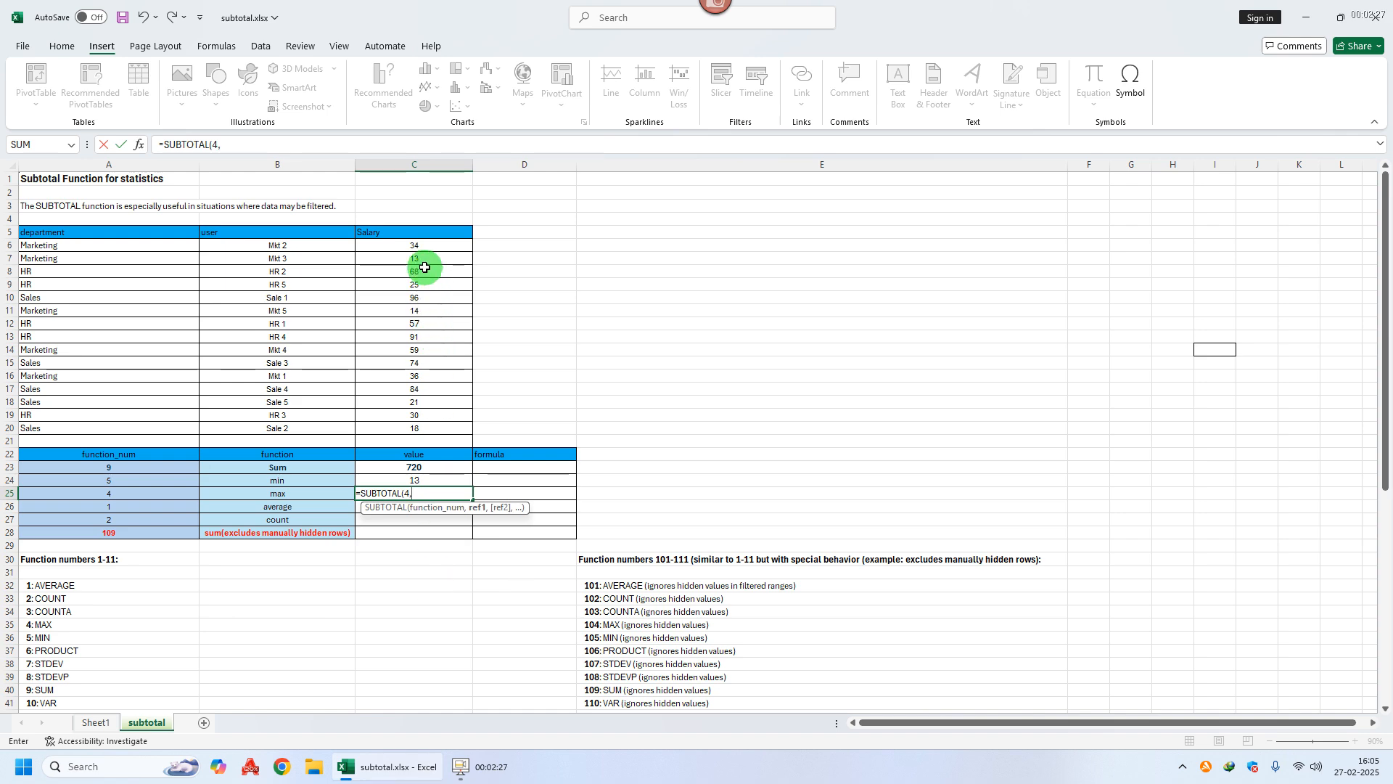
click(421, 248)
drag(421, 248, 414, 424)
key(Return)
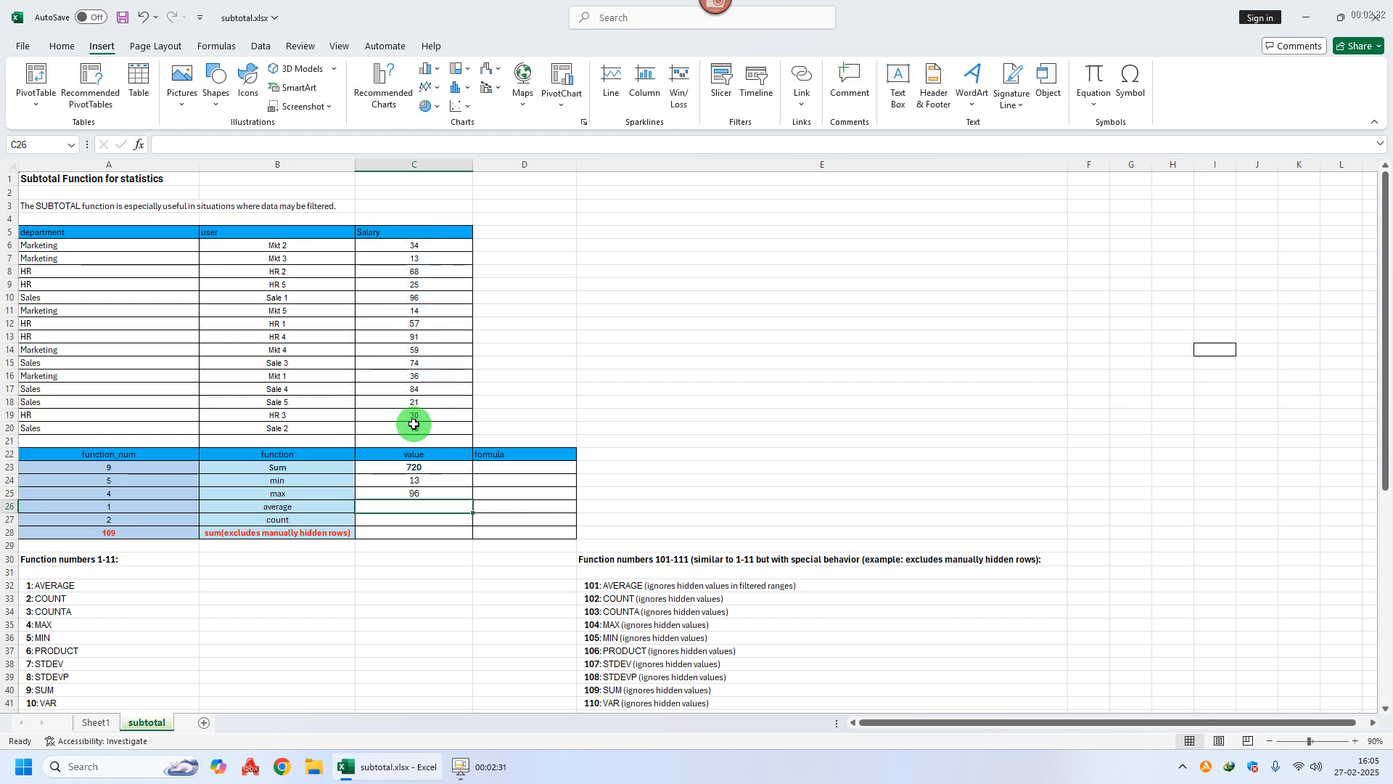
Step: Enter =SUBTOTAL(1,C6:C20) in C26 for the average salary of 48
text(=suv)
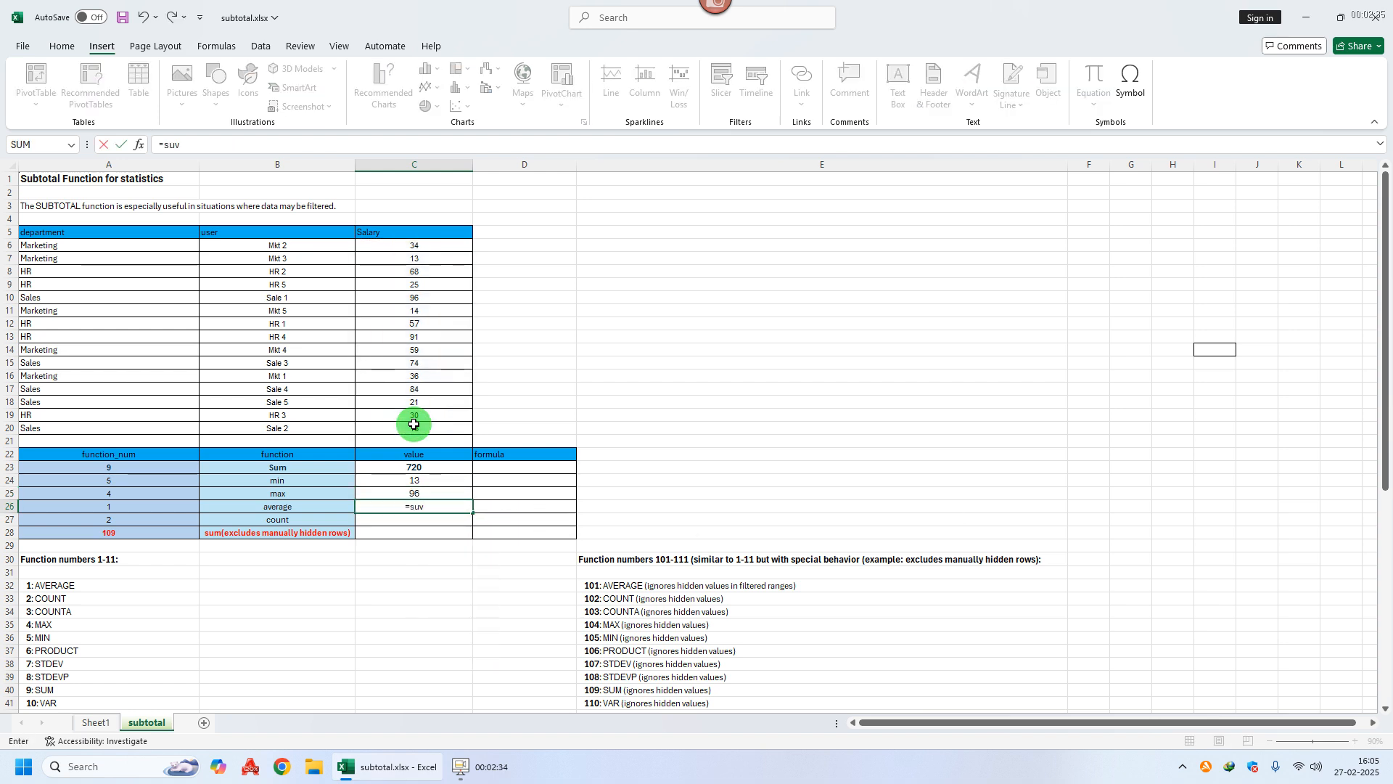
key(BackSpace)
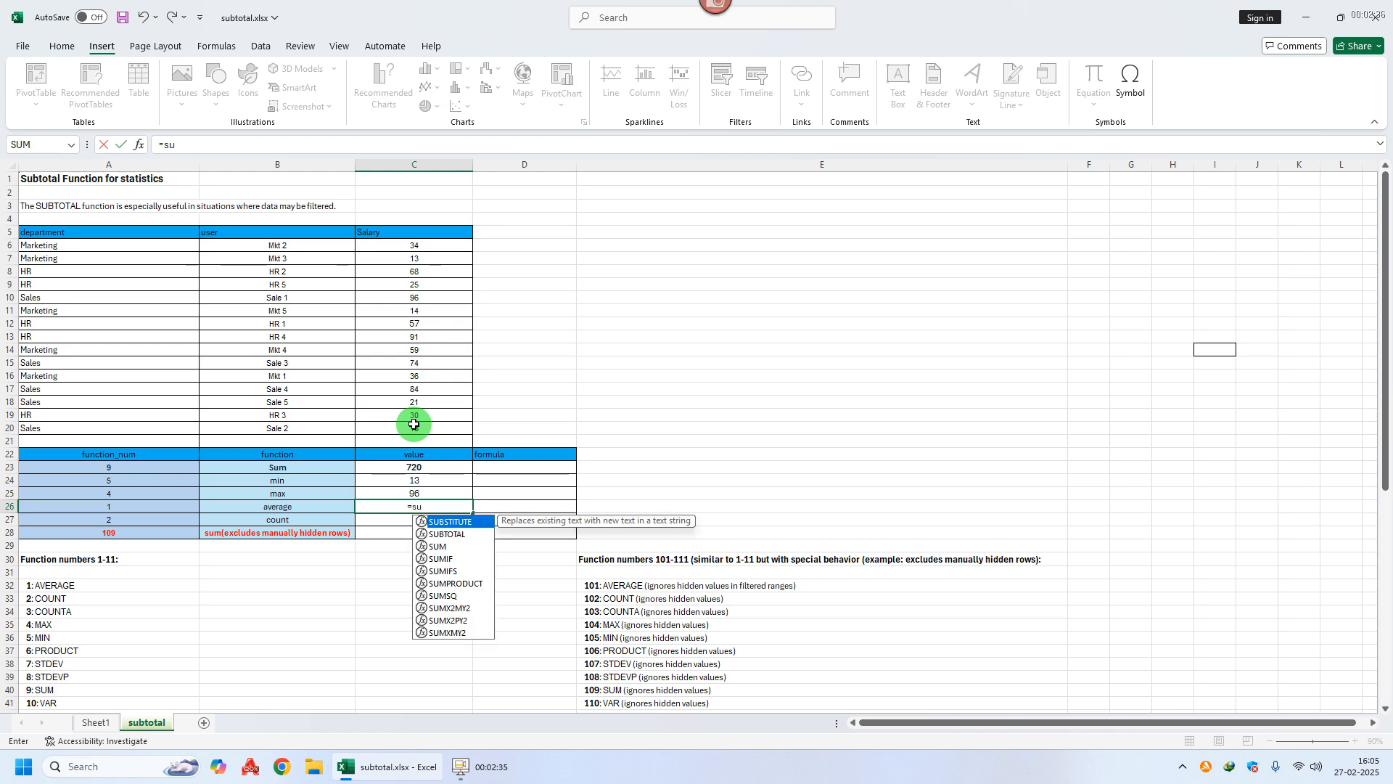
text(bt)
key(Tab)
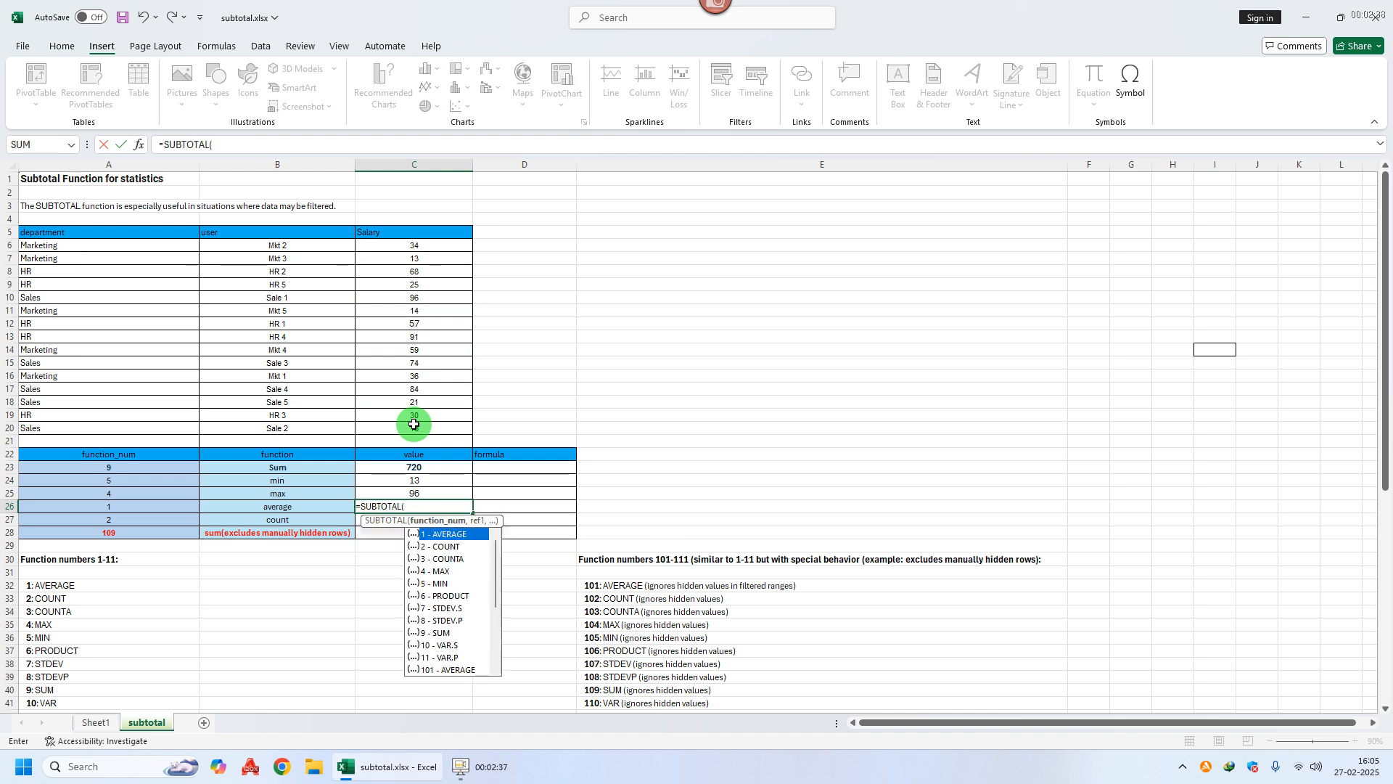
double_click(450, 534)
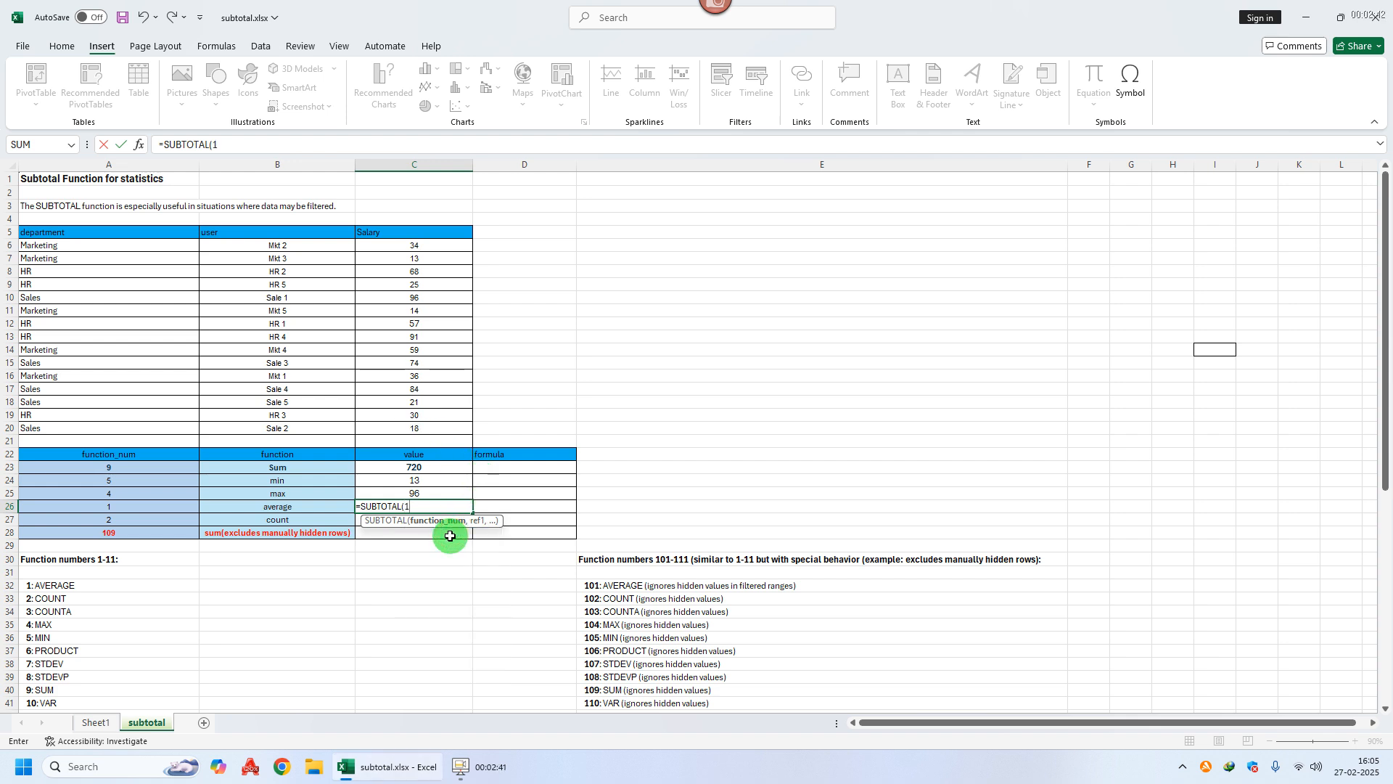
text(,)
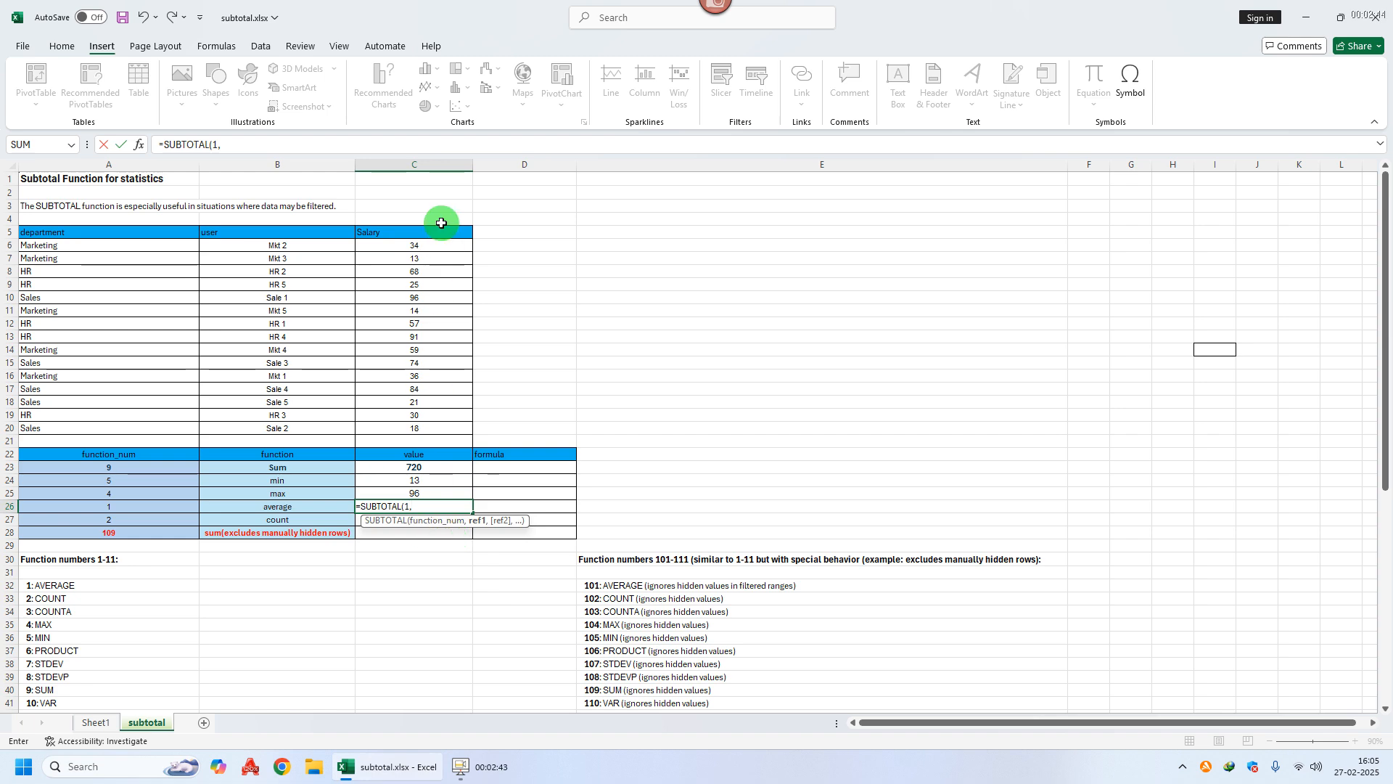
click(418, 242)
drag(418, 241, 416, 425)
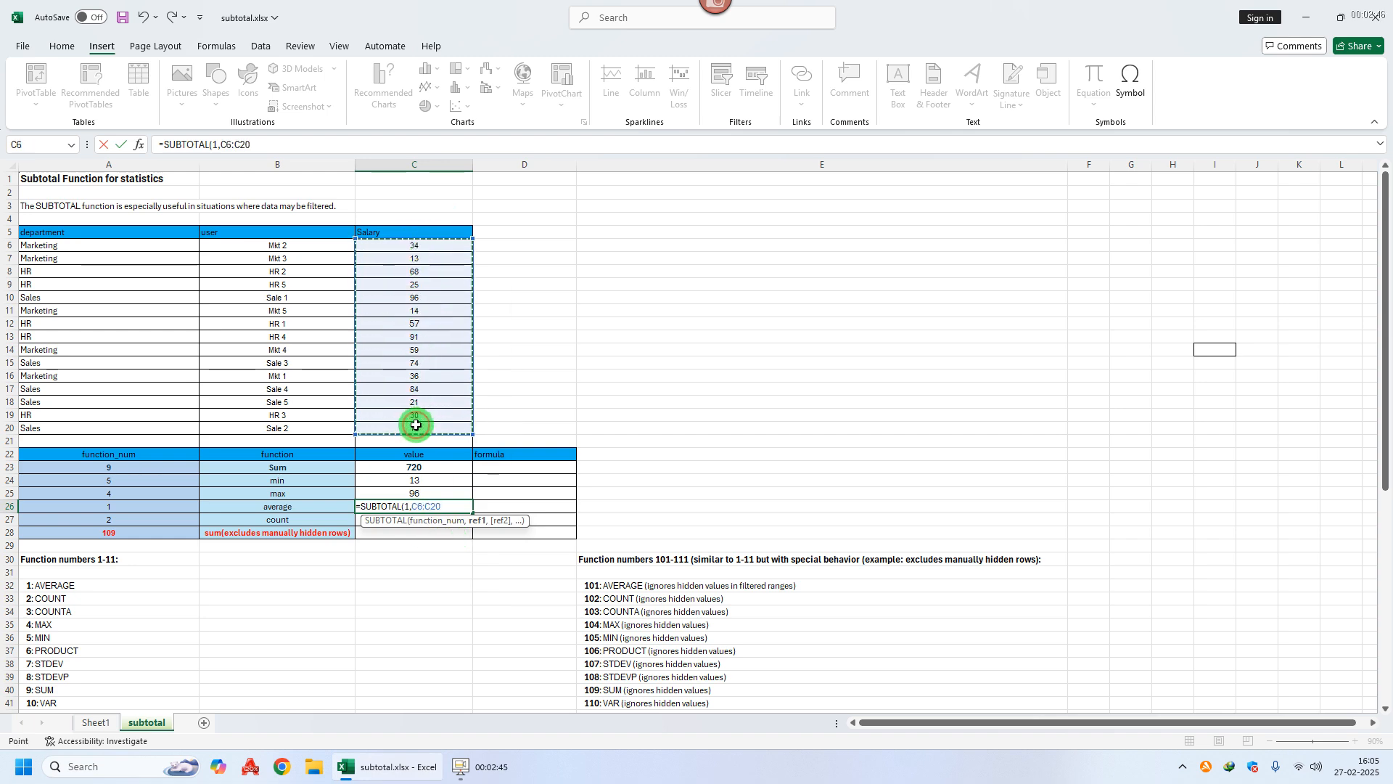
key(Return)
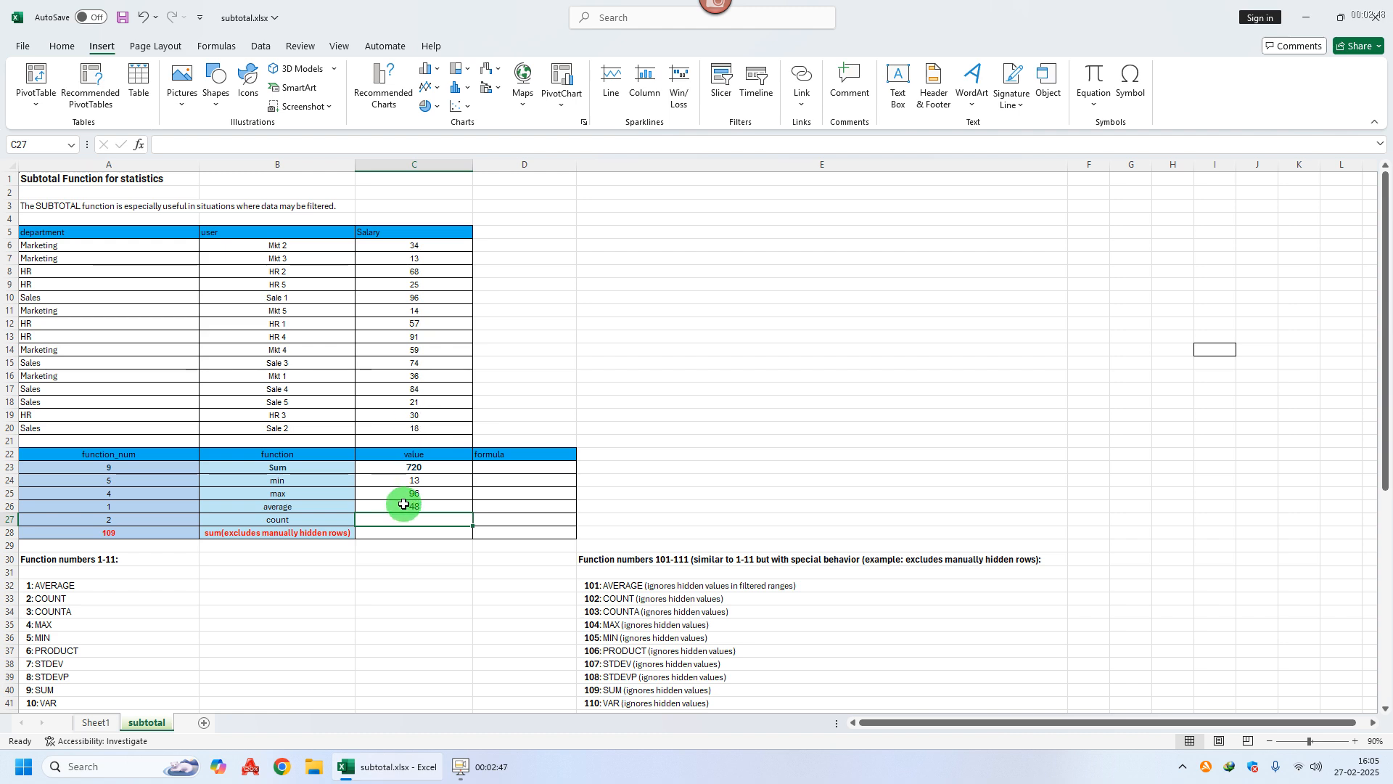
Step: Enter =SUBTOTAL(2,C6:C20) in C27 for a count of 15, then inspect C23's formula
text(=sub)
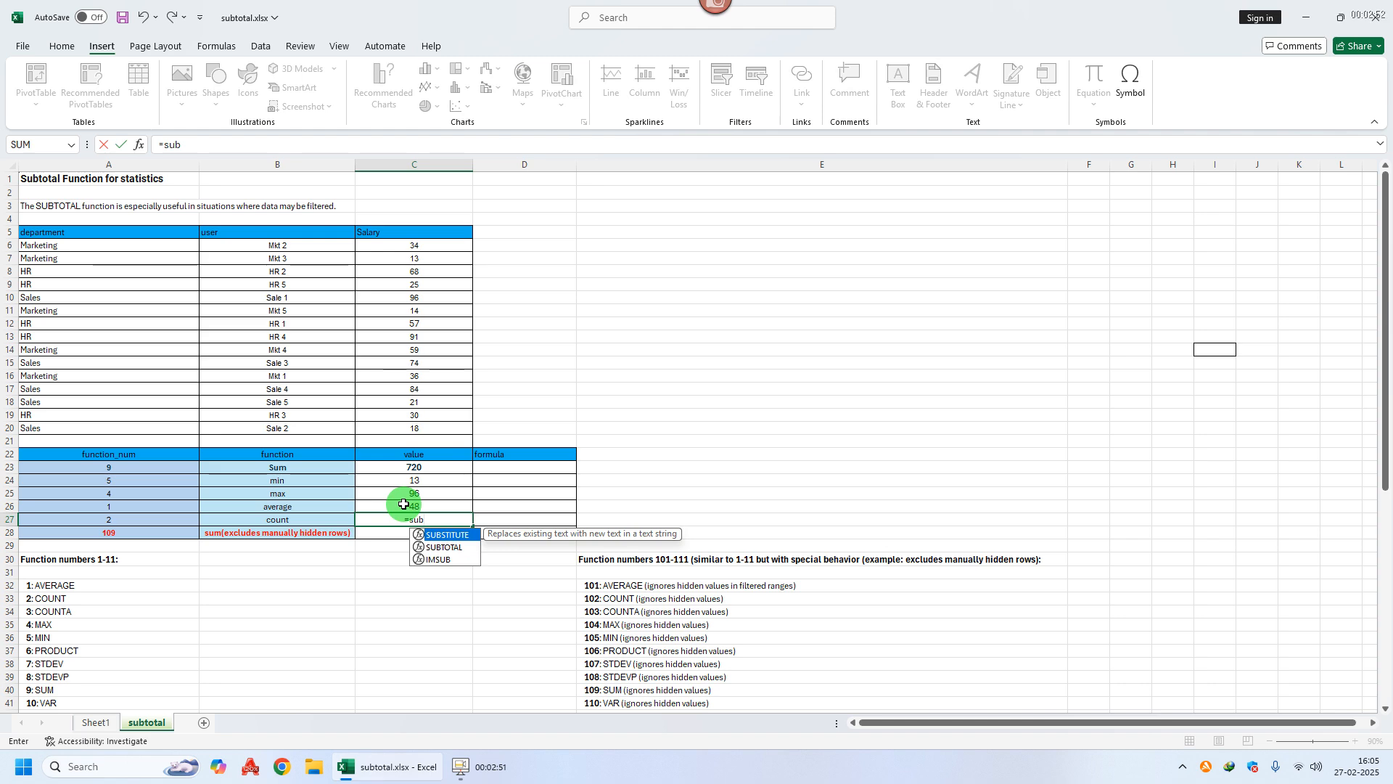
key(Down)
key(Tab)
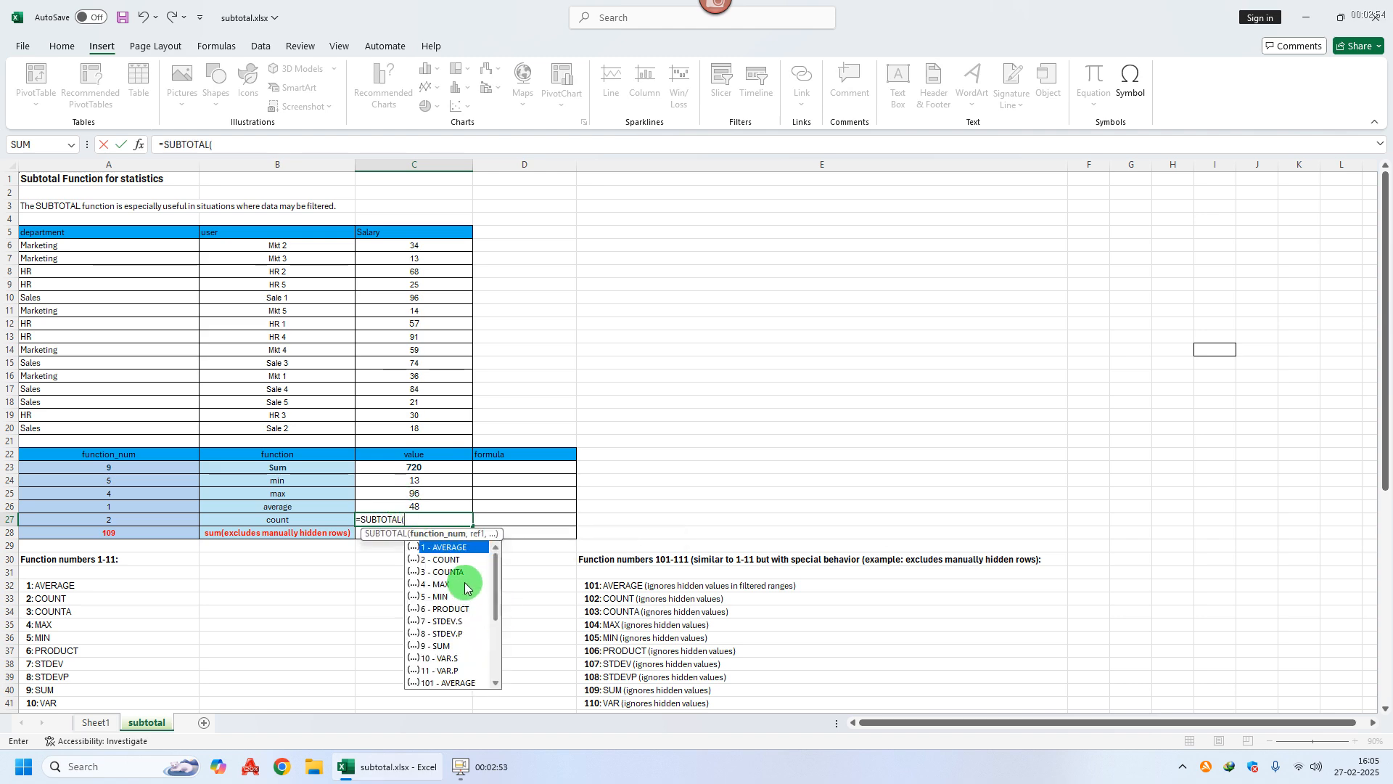
double_click(453, 559)
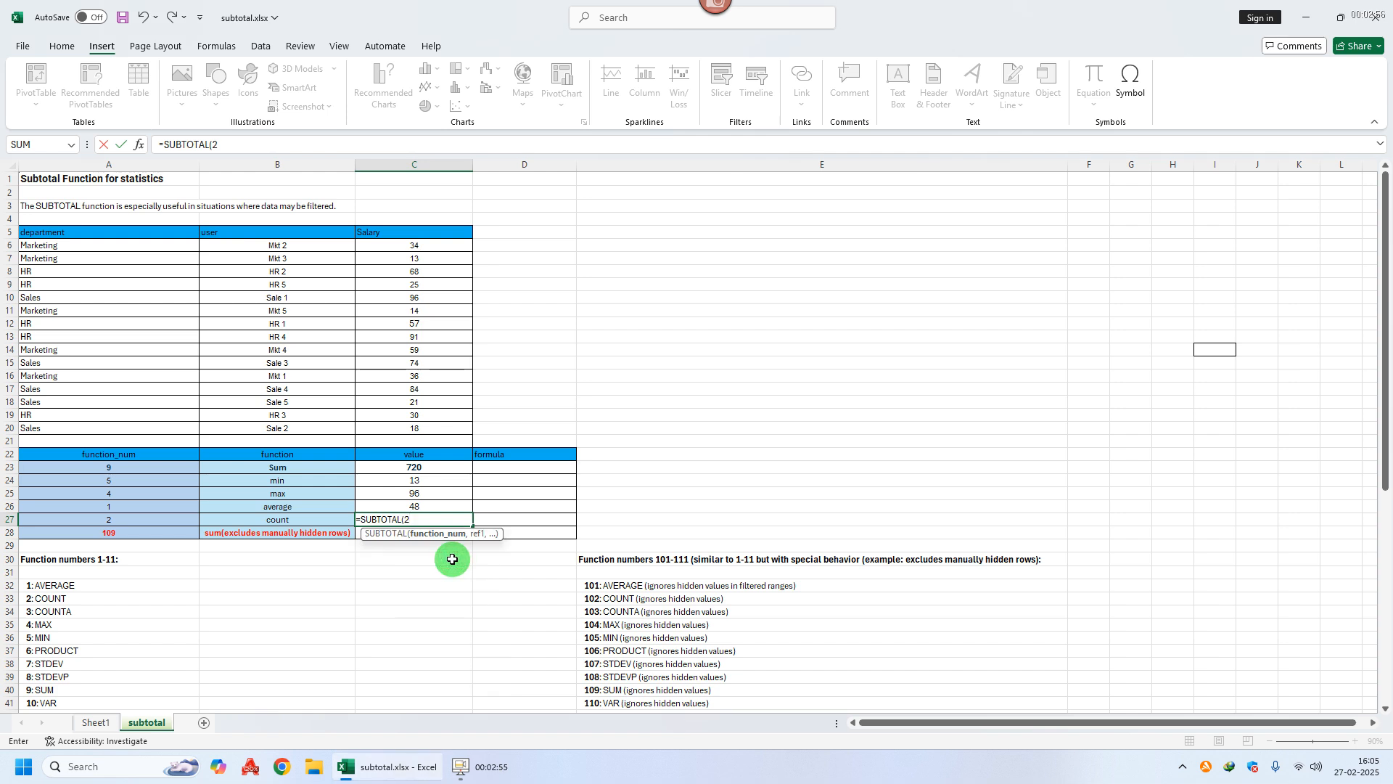
text(,)
drag(414, 246, 415, 428)
key(Return)
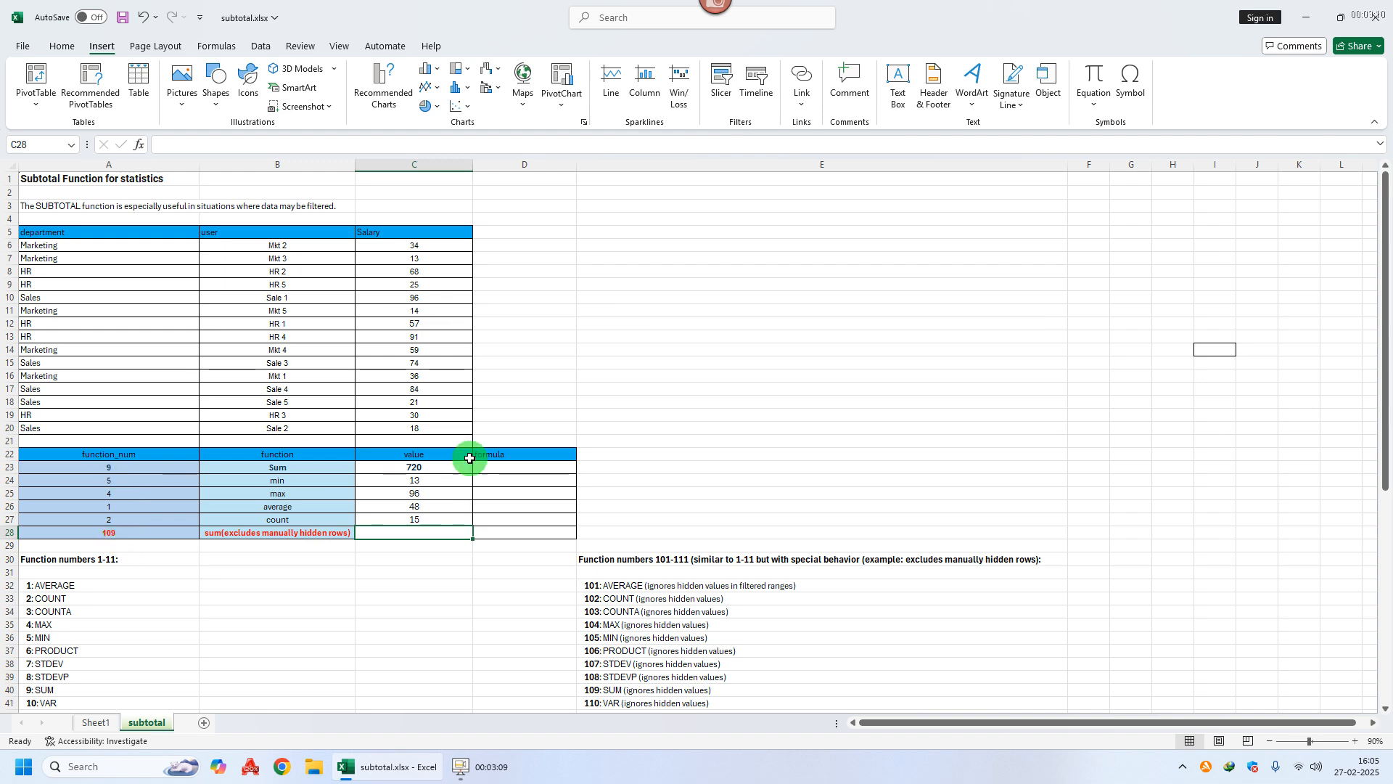
click(425, 468)
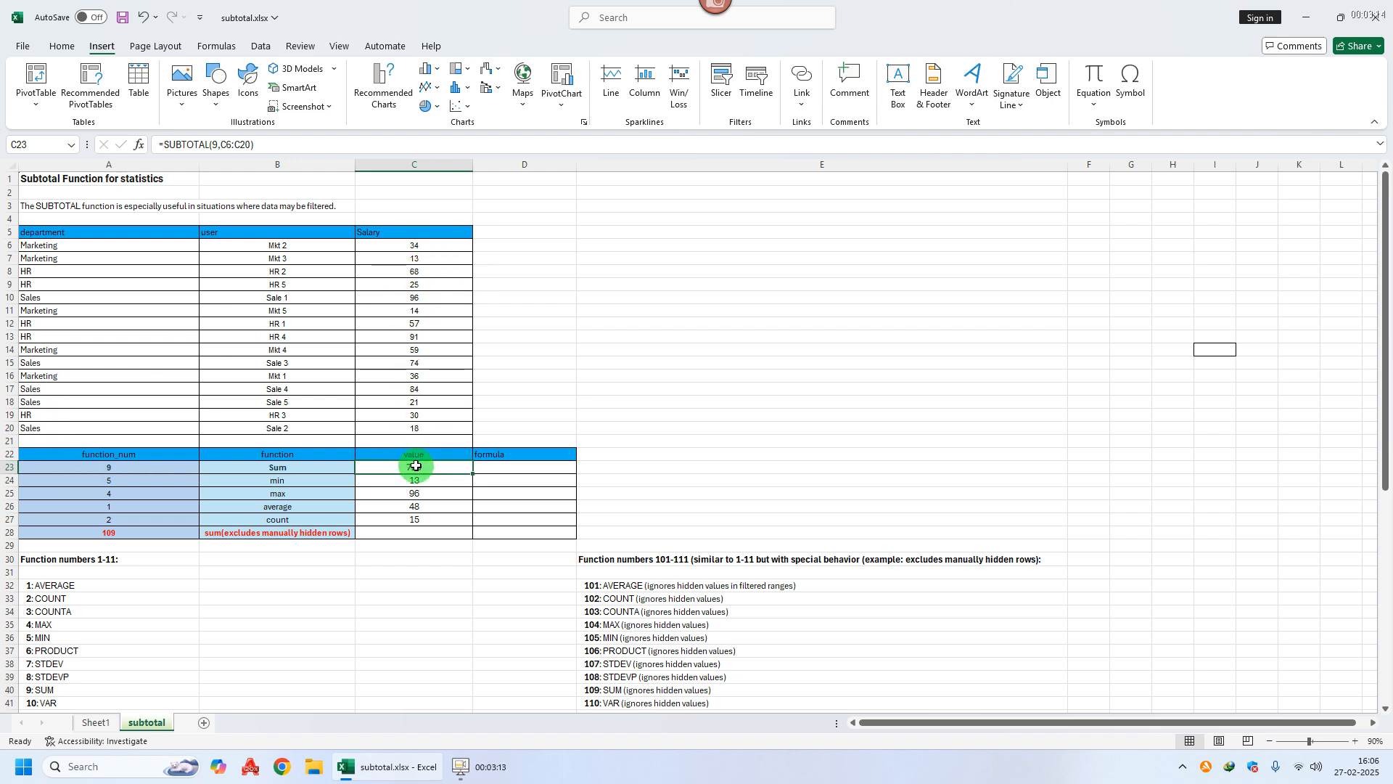
click(315, 143)
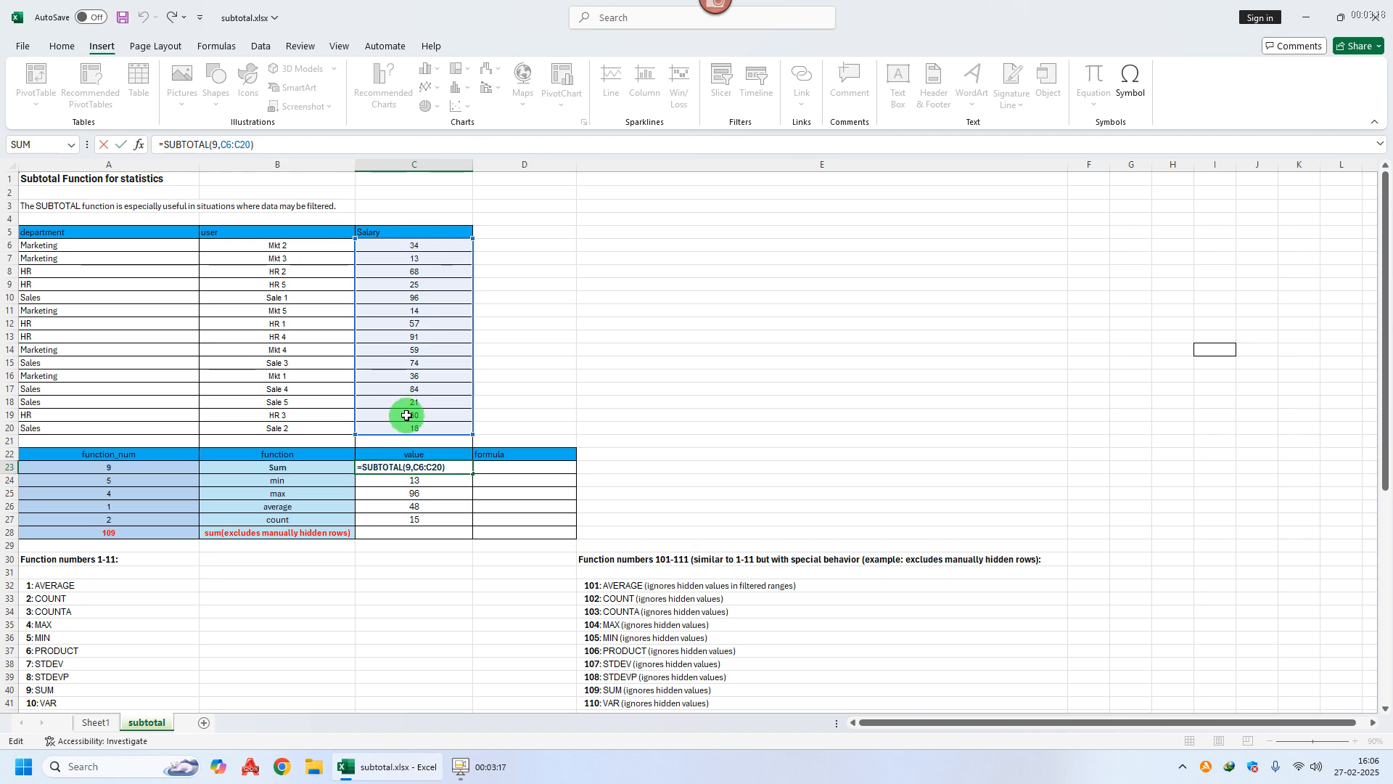
key(Return)
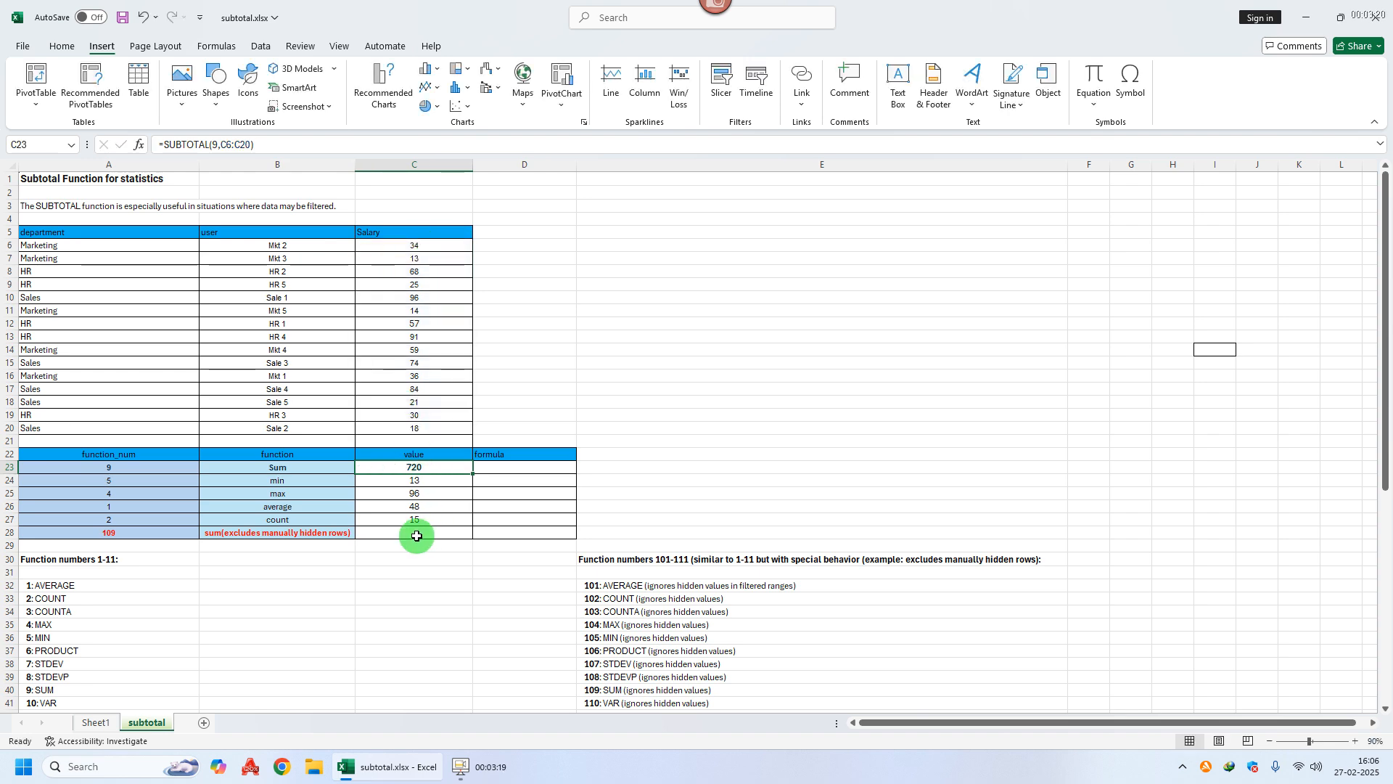
click(129, 466)
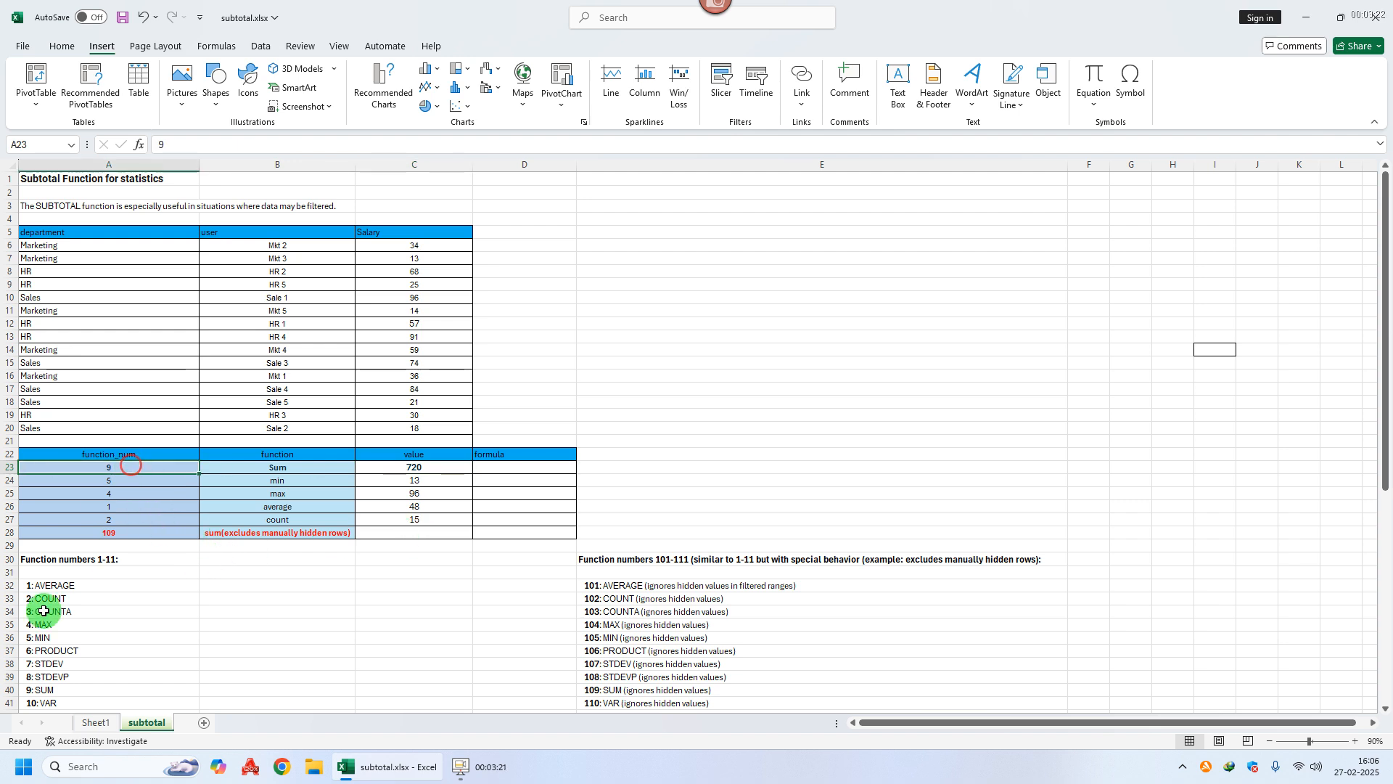
click(10, 689)
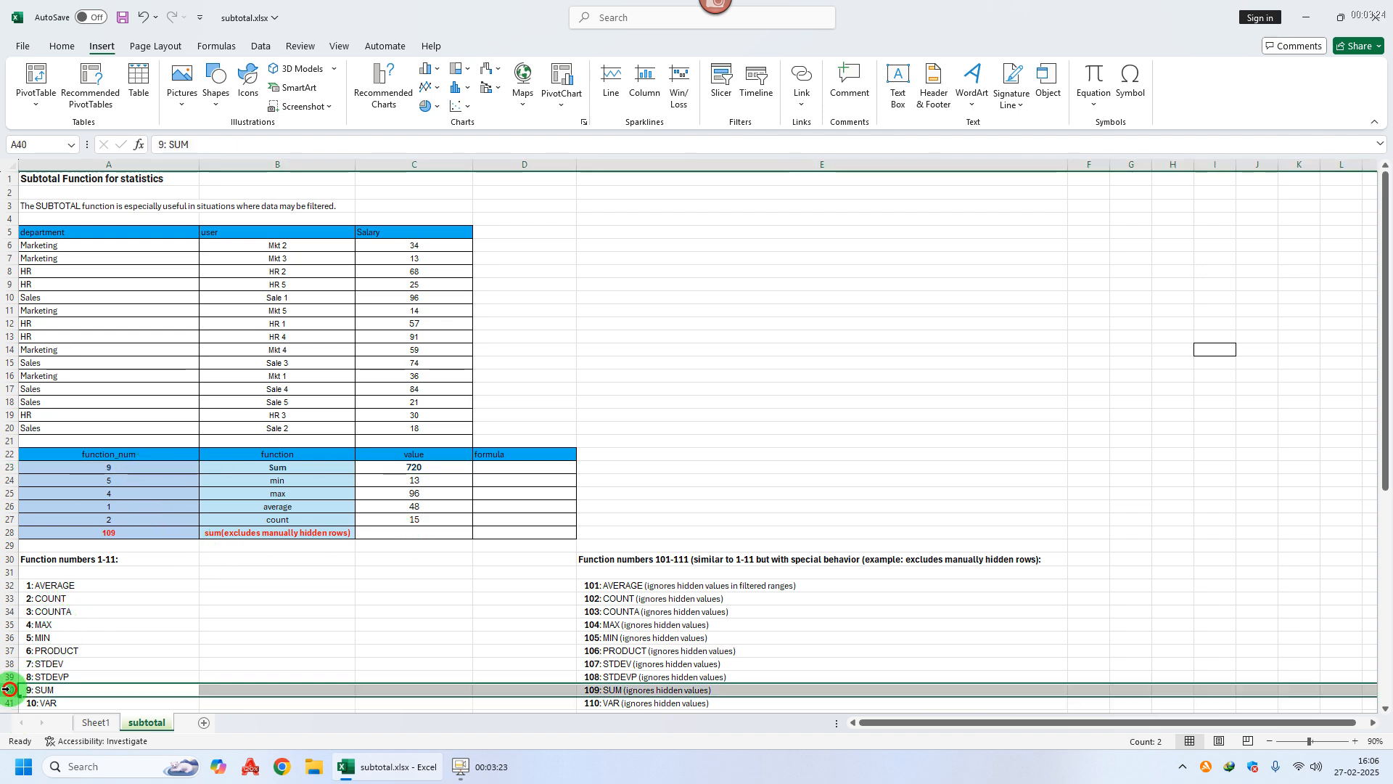
click(58, 688)
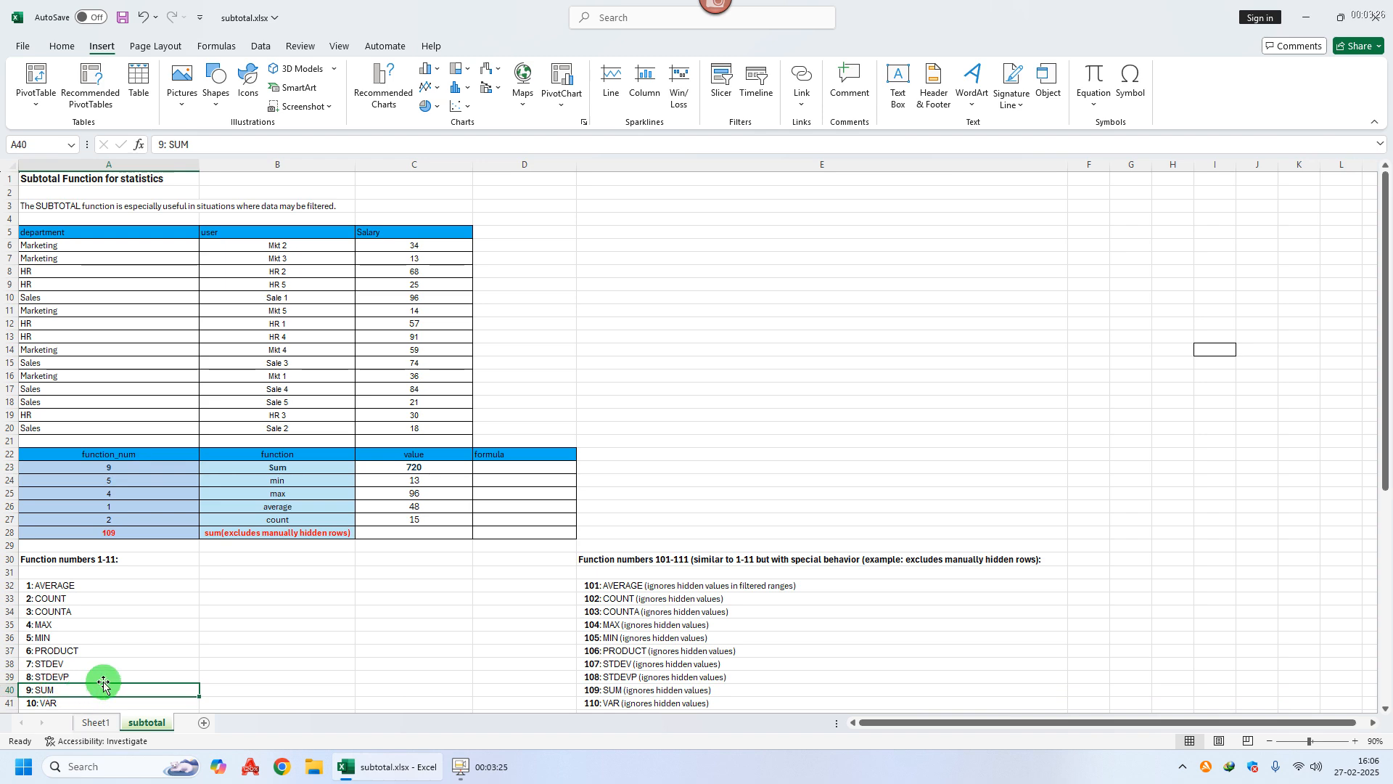
click(619, 689)
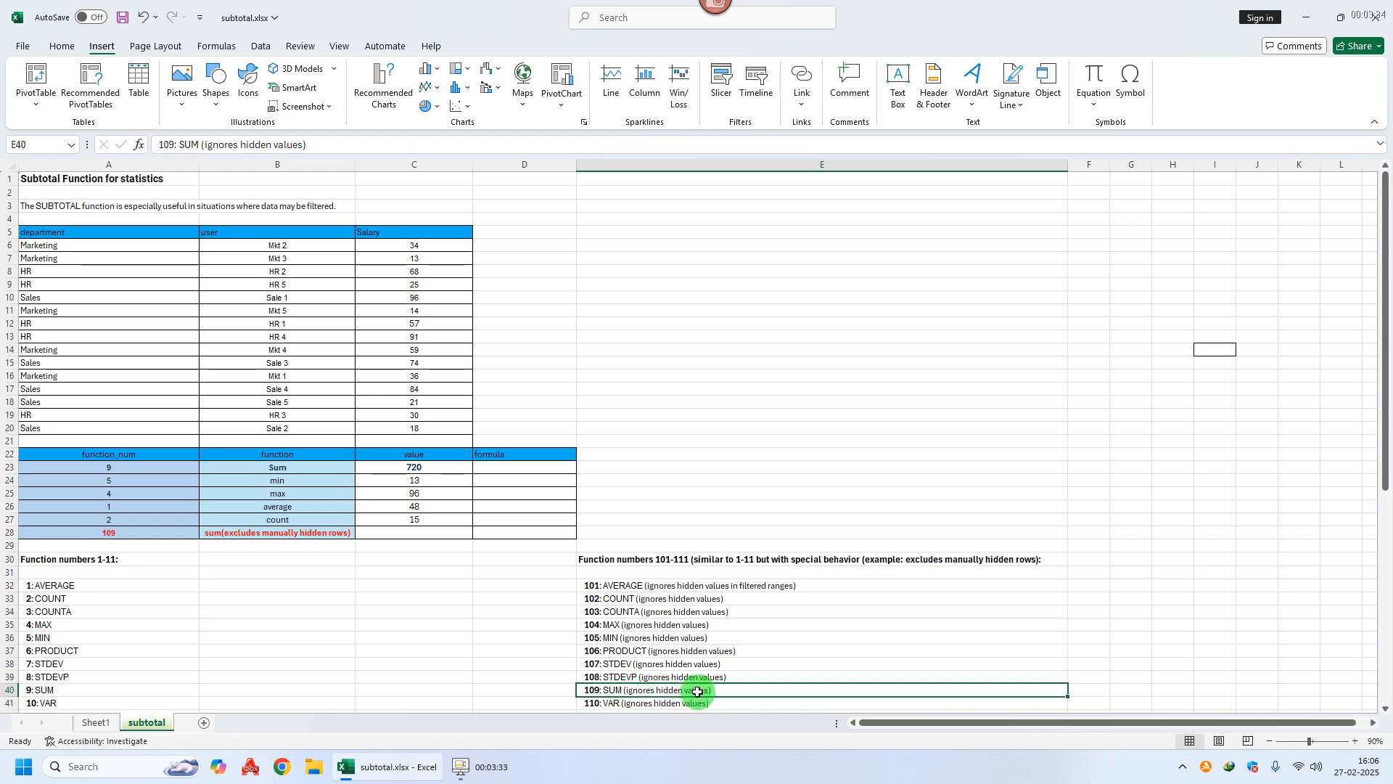
Step: Enter =SUBTOTAL(109,C6:C20) in C28, returning a salary sum of 720
click(419, 533)
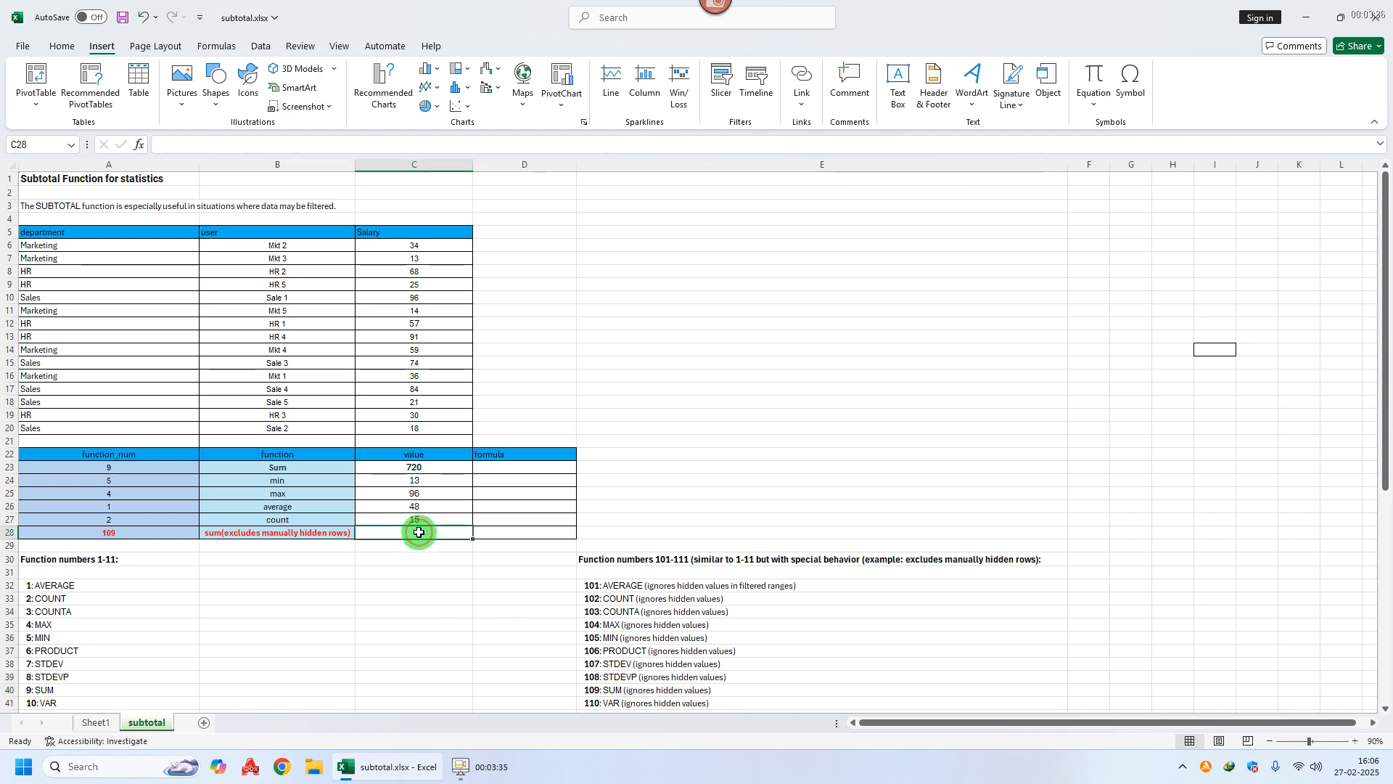
text(=subt)
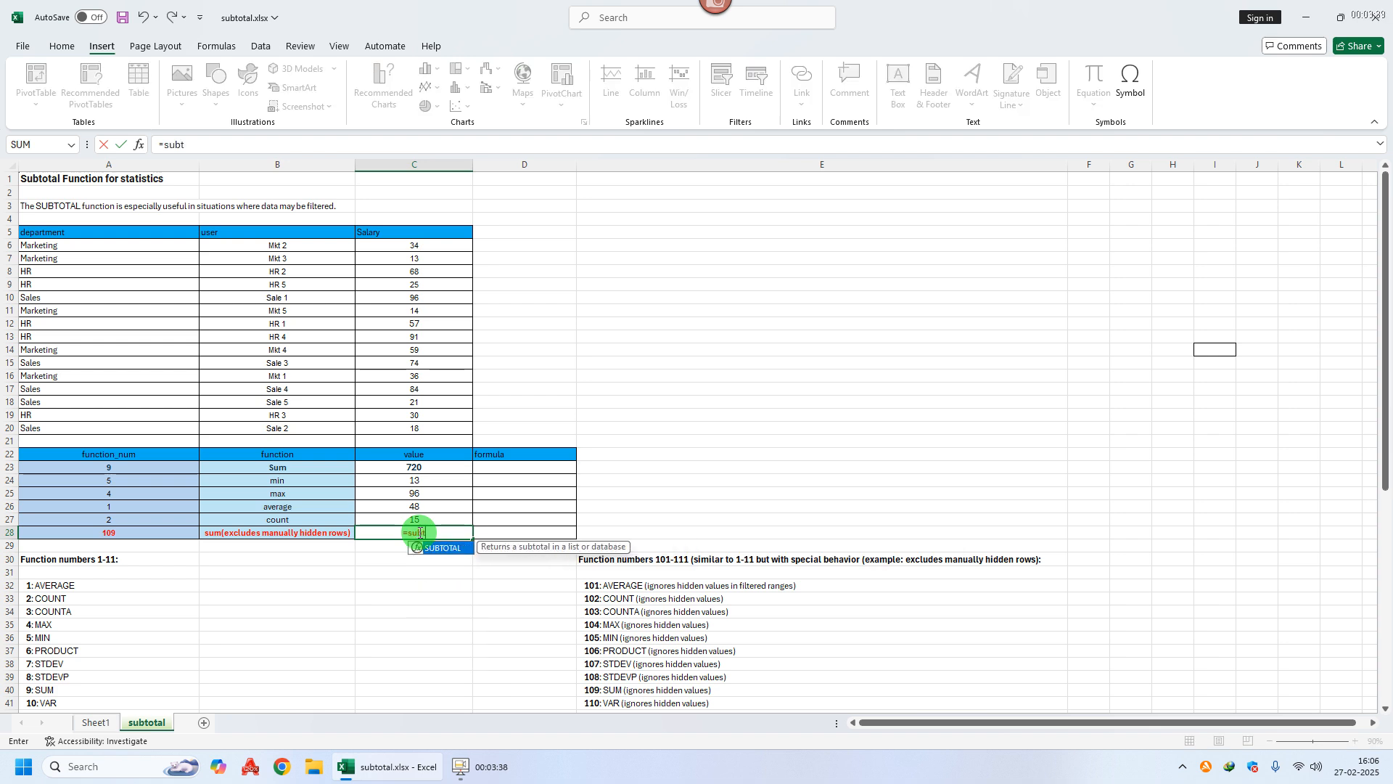
key(Tab)
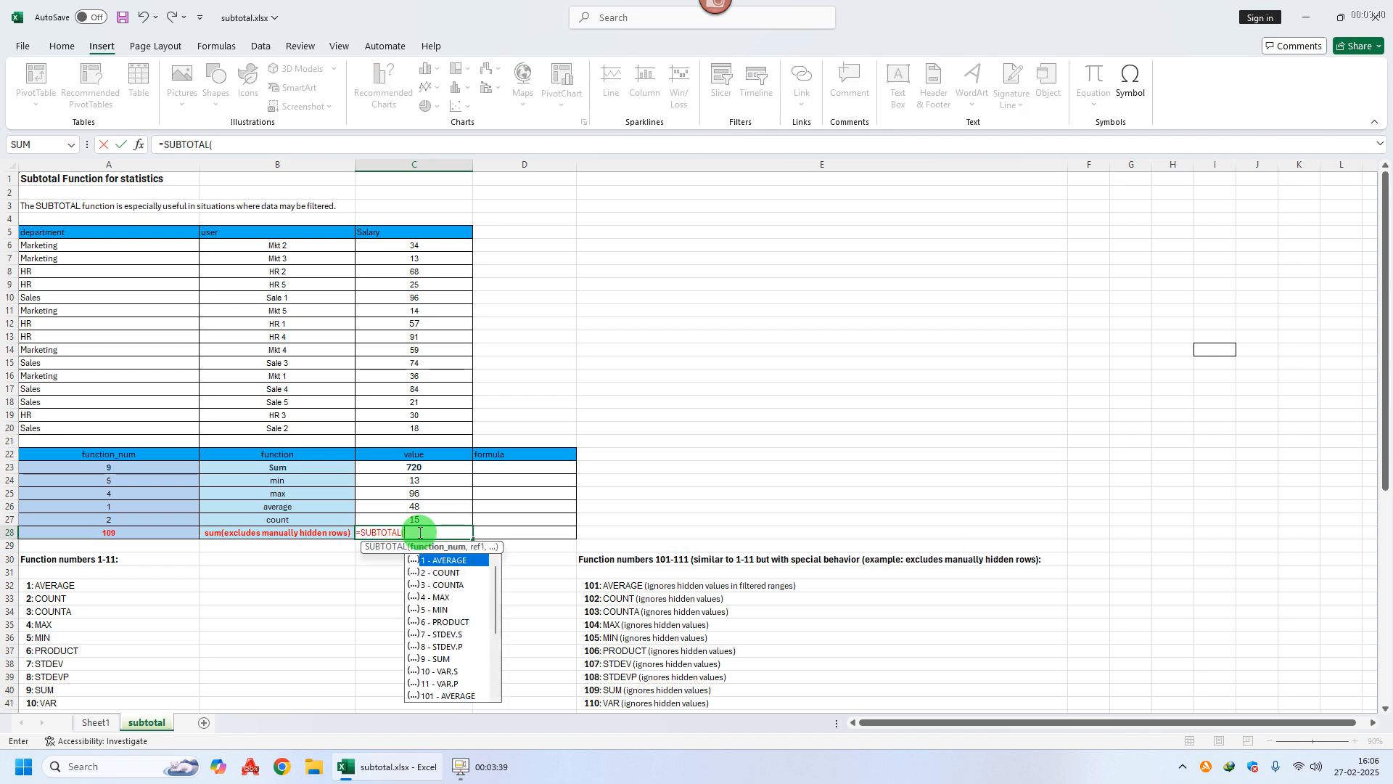
scroll(494, 609, down, 3)
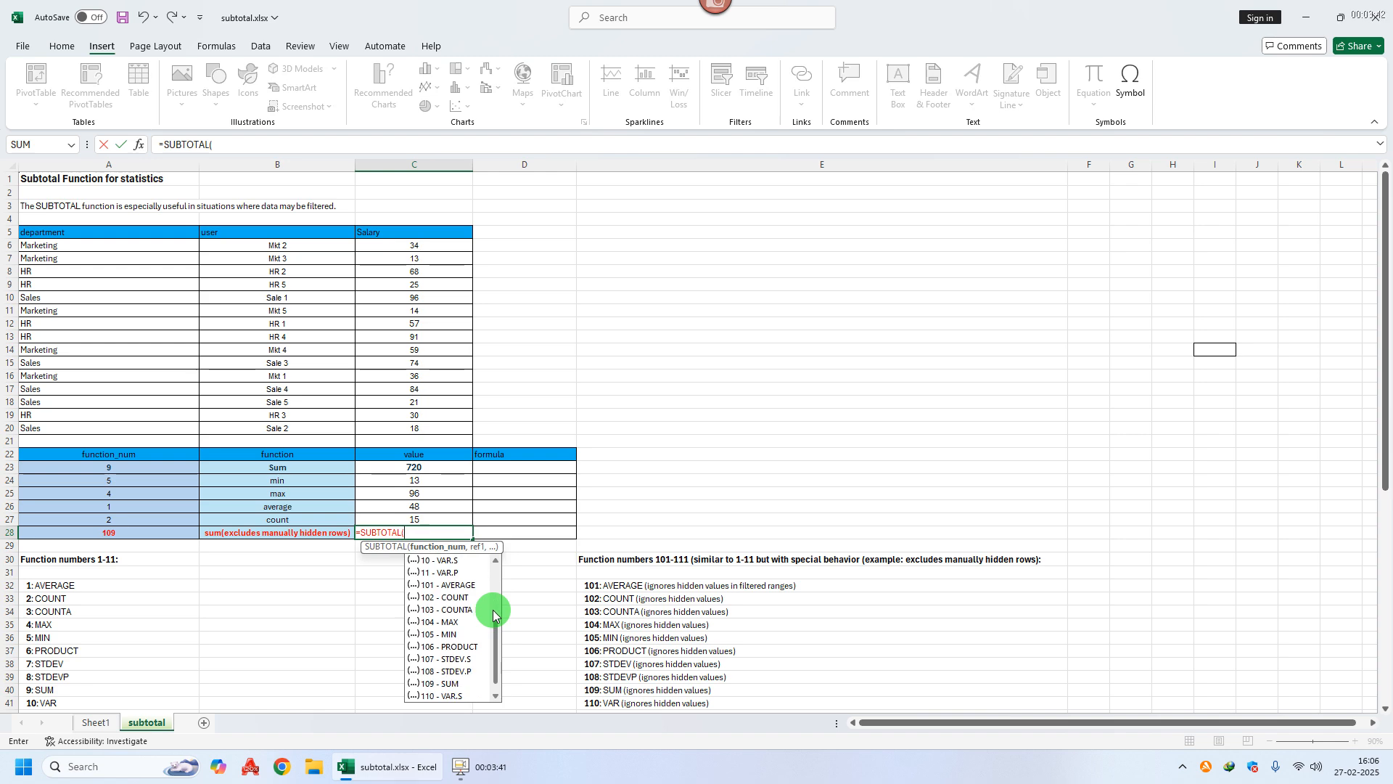
double_click(445, 685)
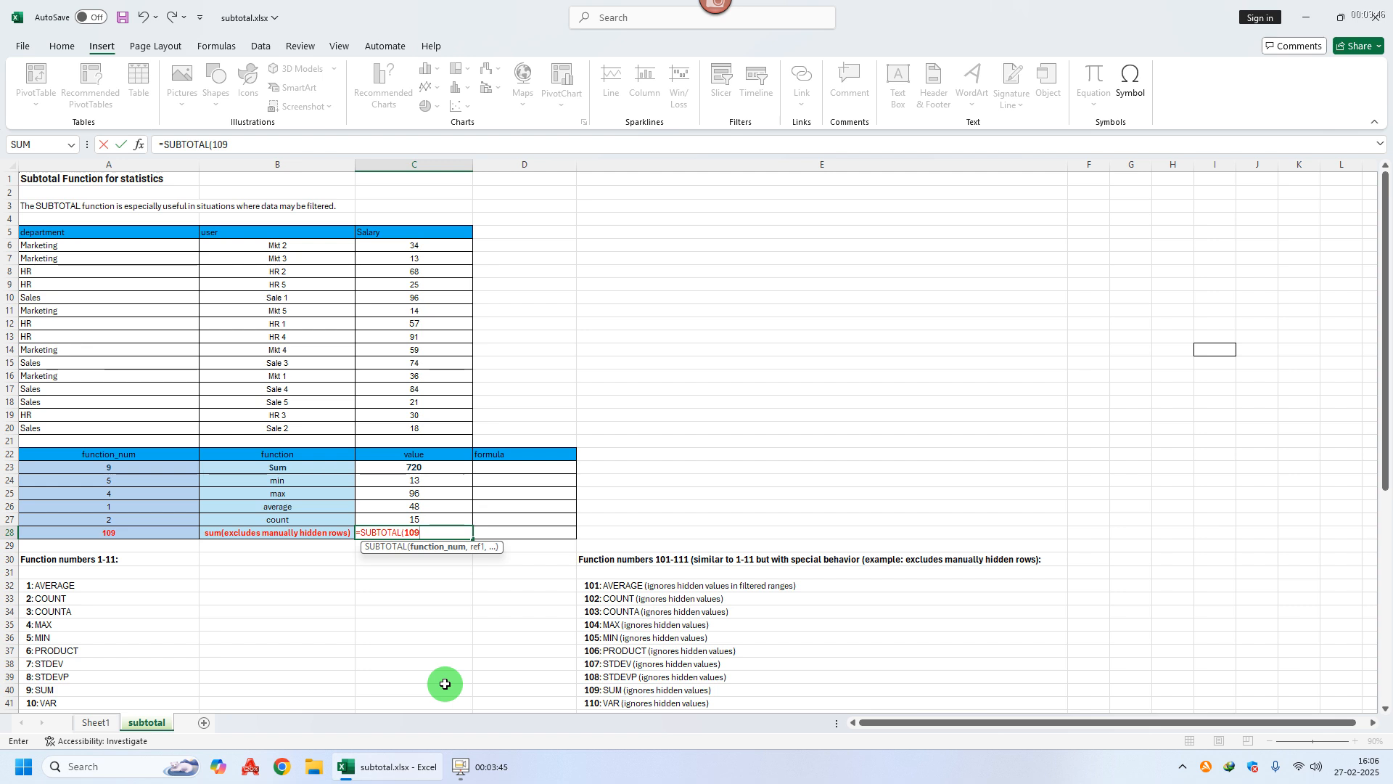
text(,)
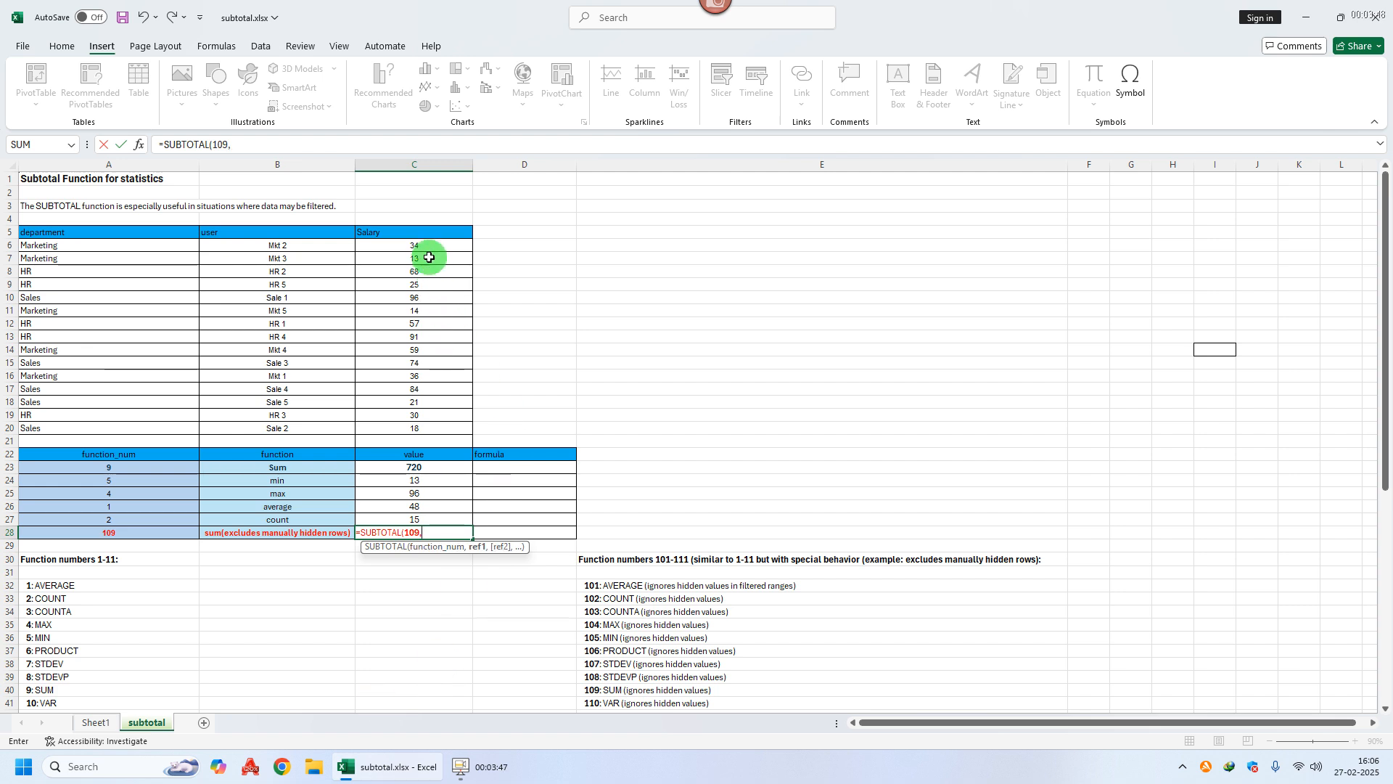
drag(427, 247, 420, 428)
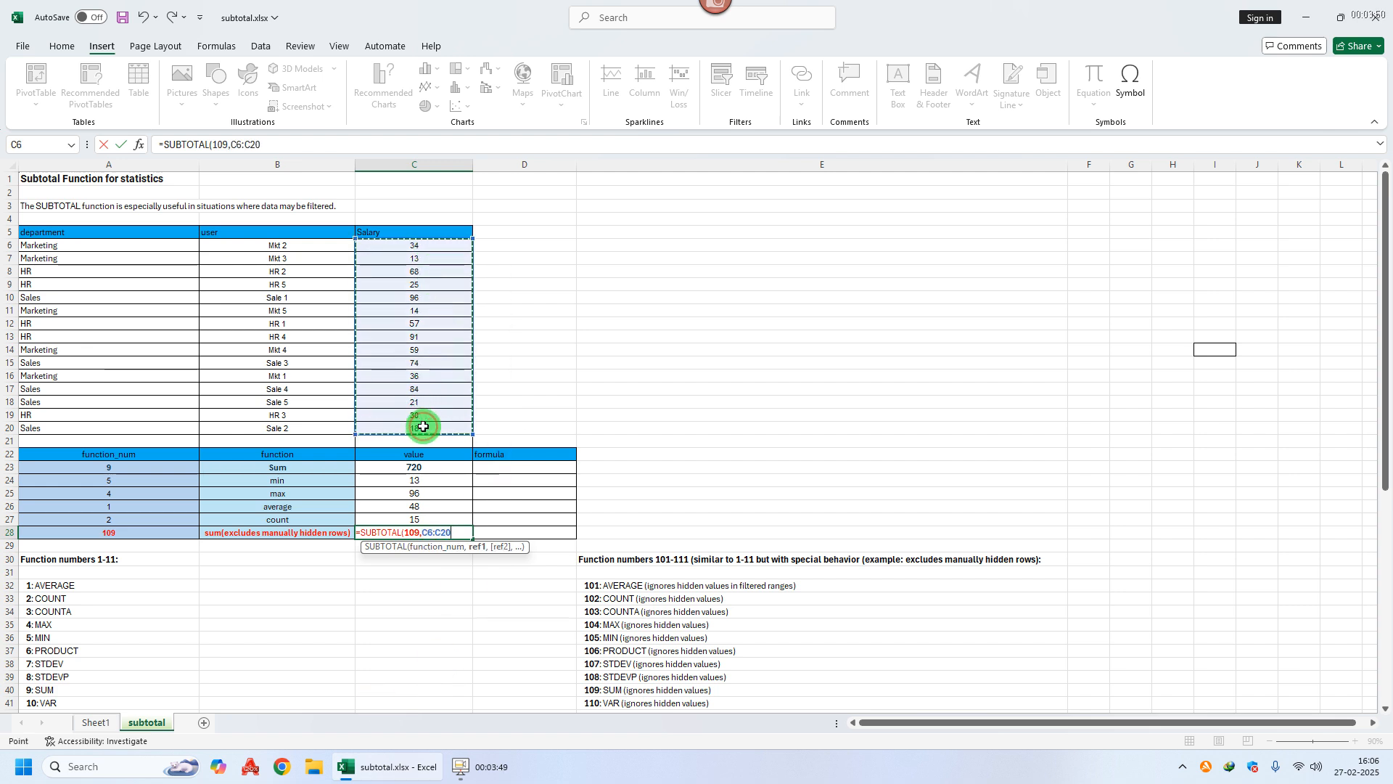
key(Return)
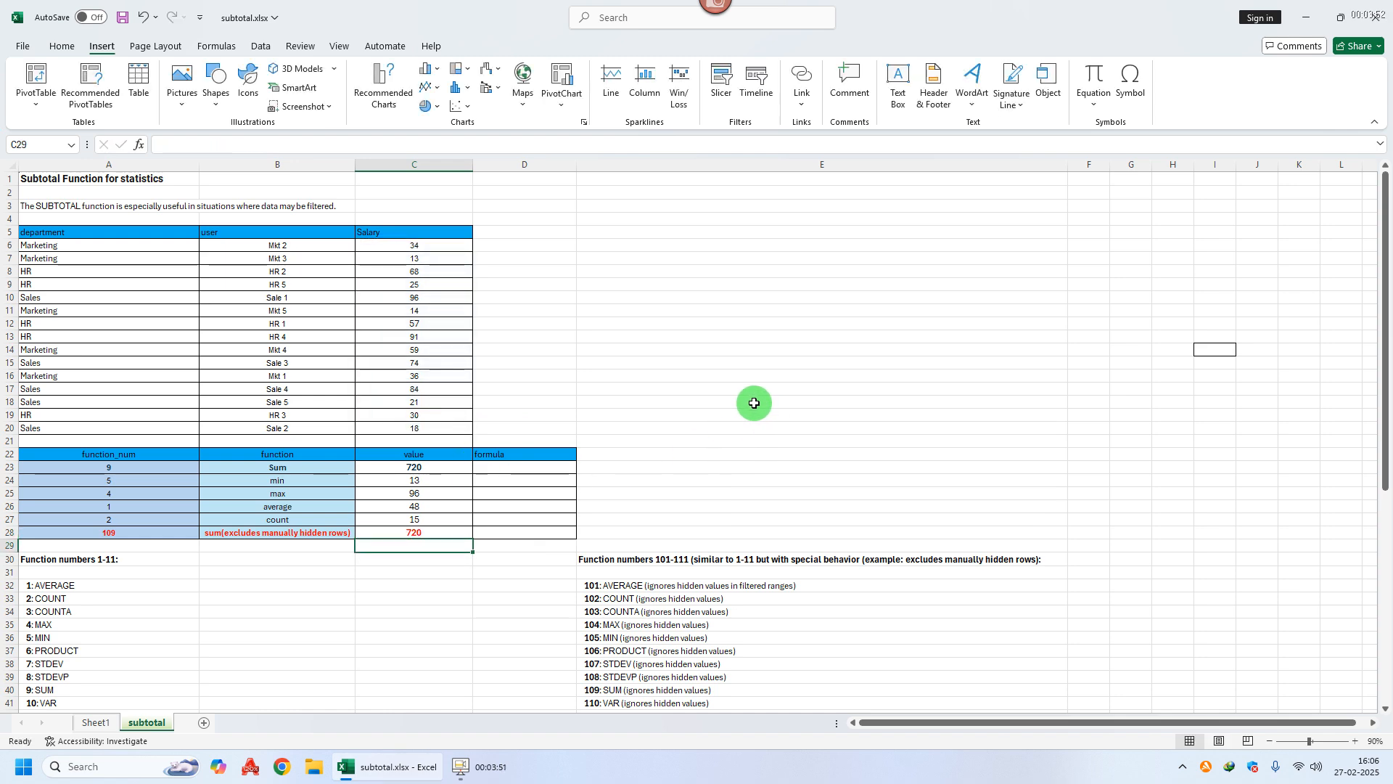
click(737, 389)
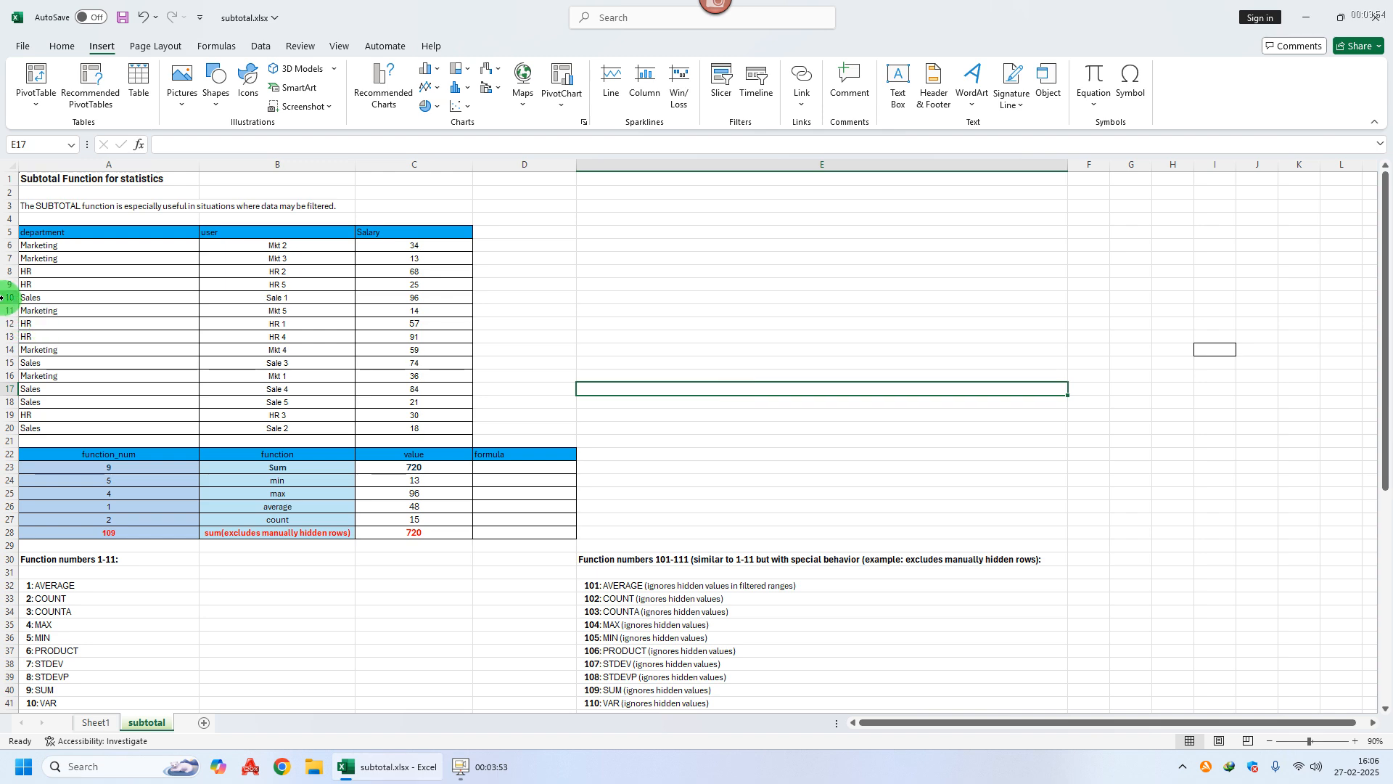
drag(3, 298, 3, 389)
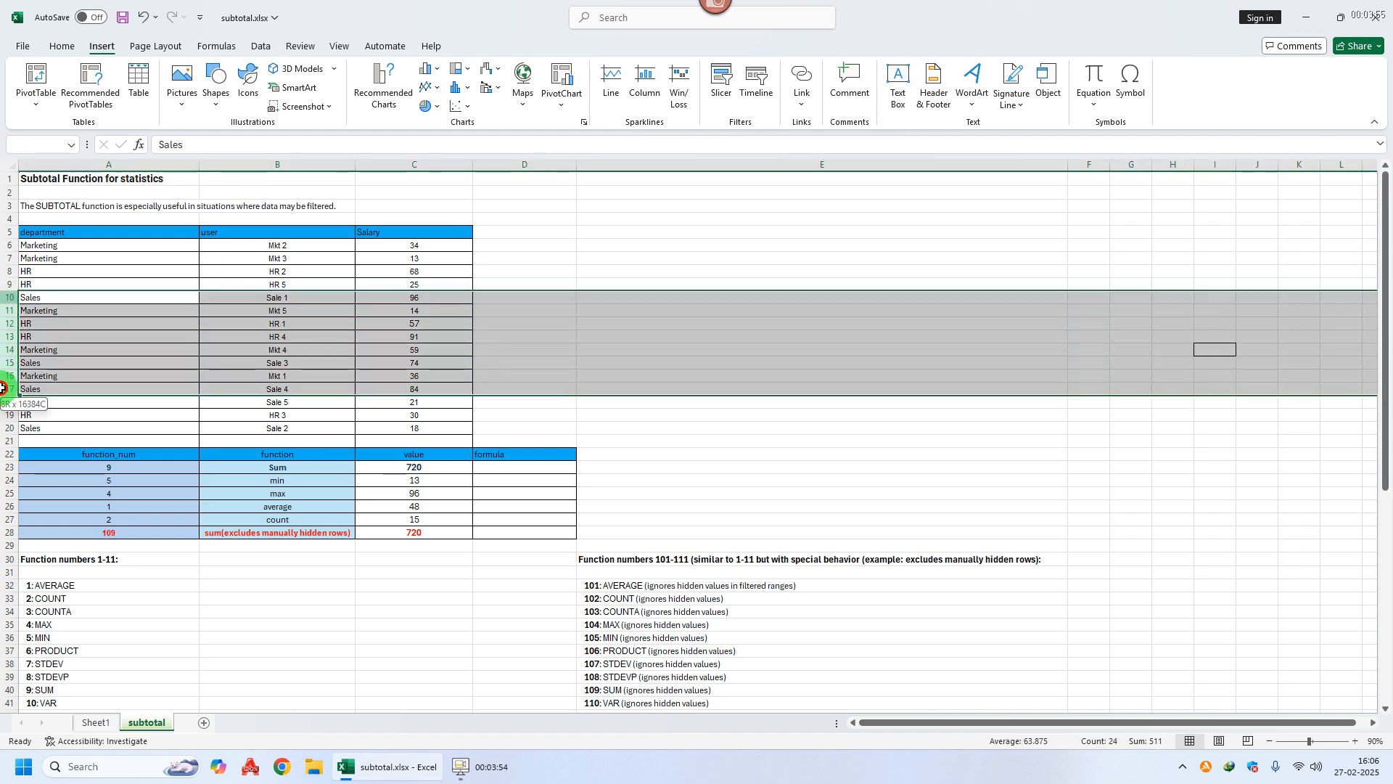
right_click(4, 349)
click(58, 599)
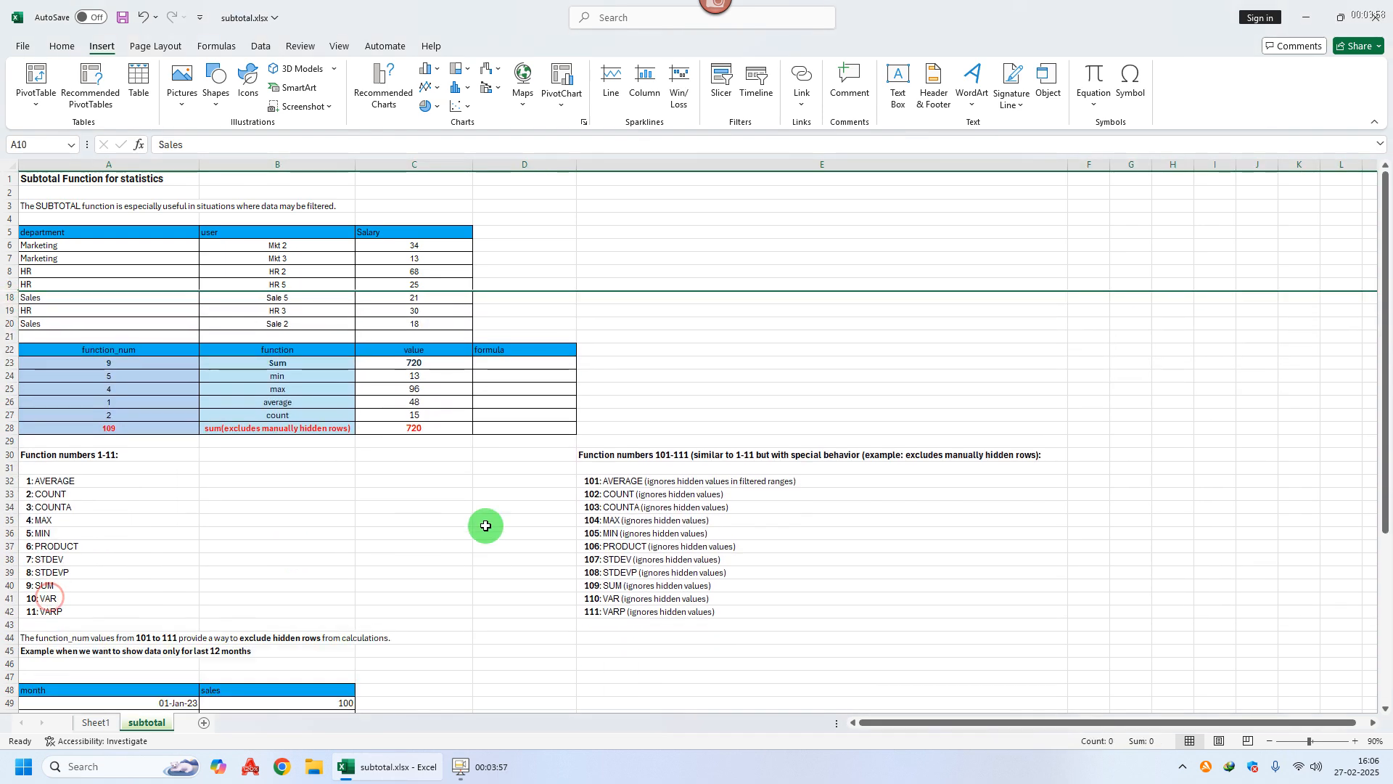
click(431, 546)
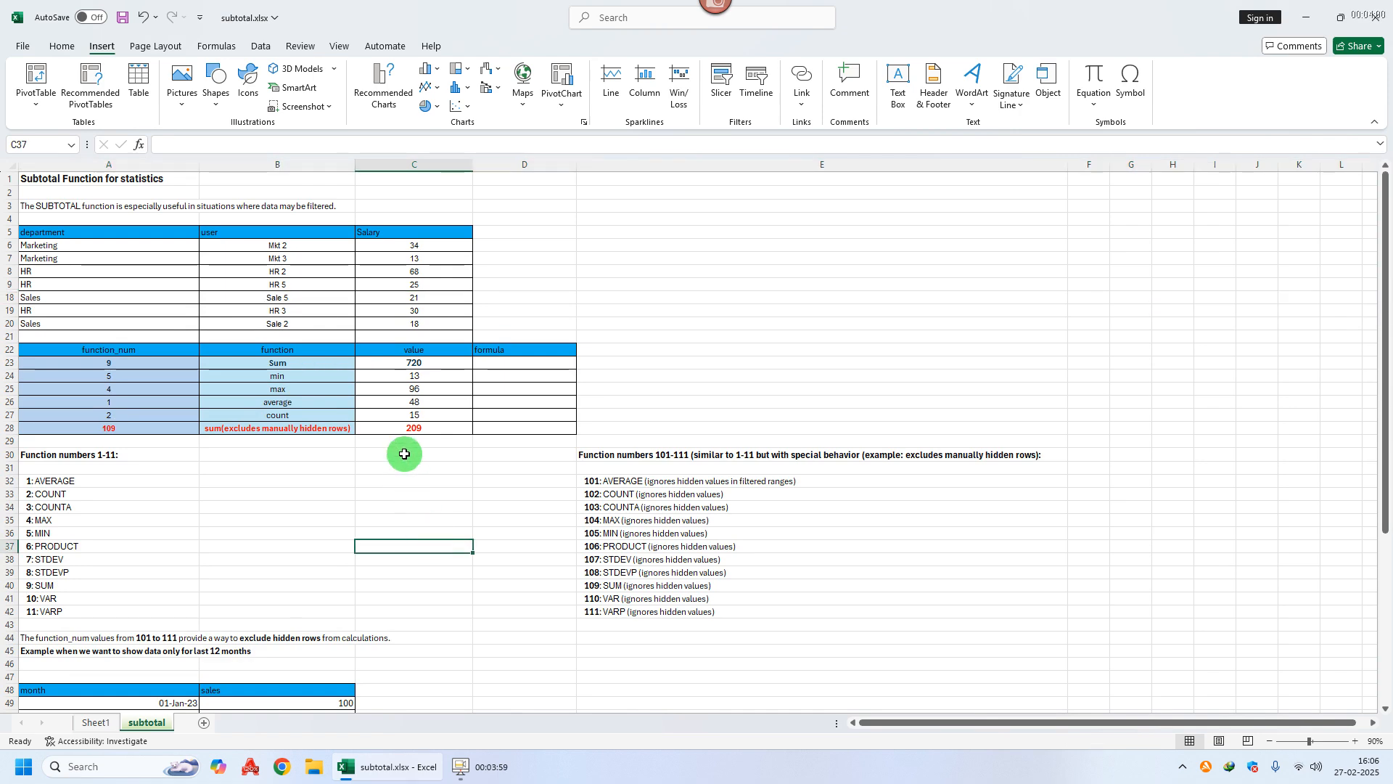
click(424, 365)
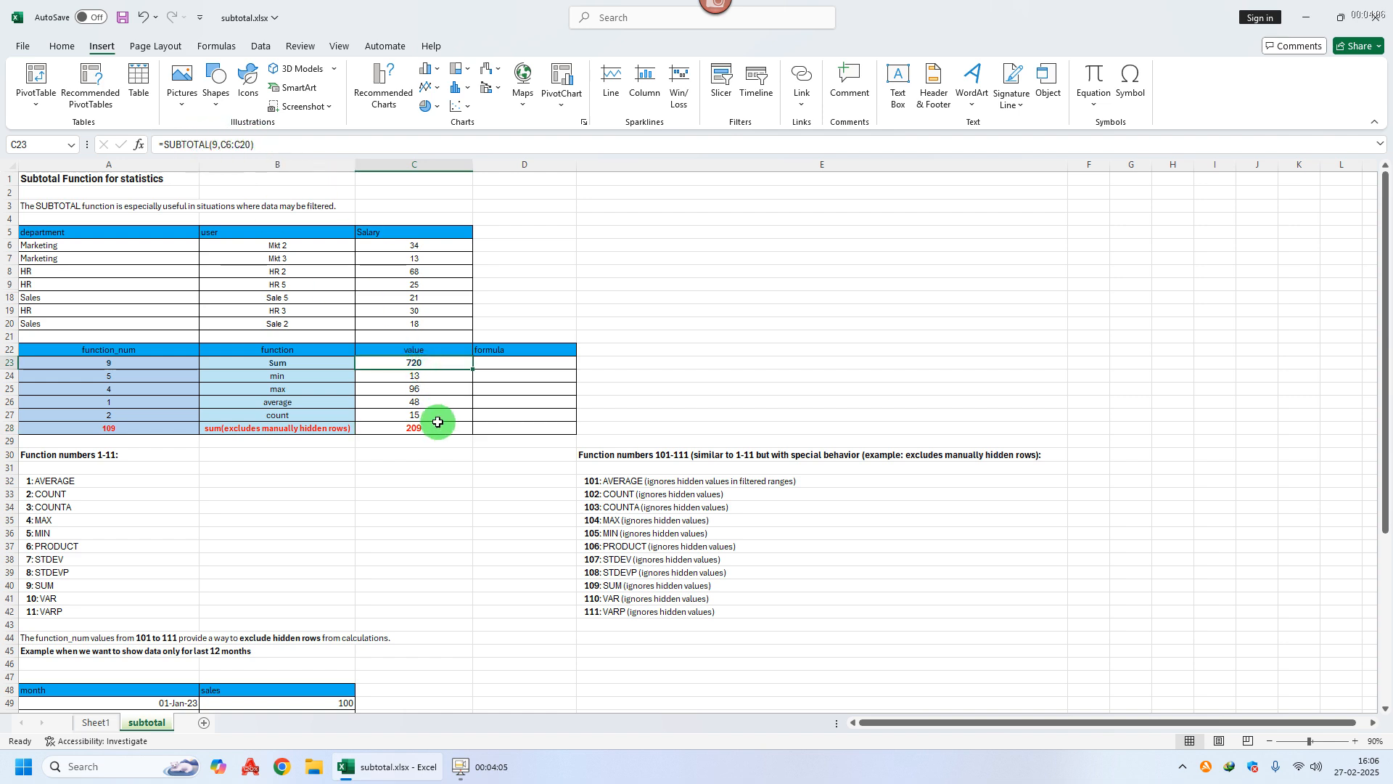
click(411, 428)
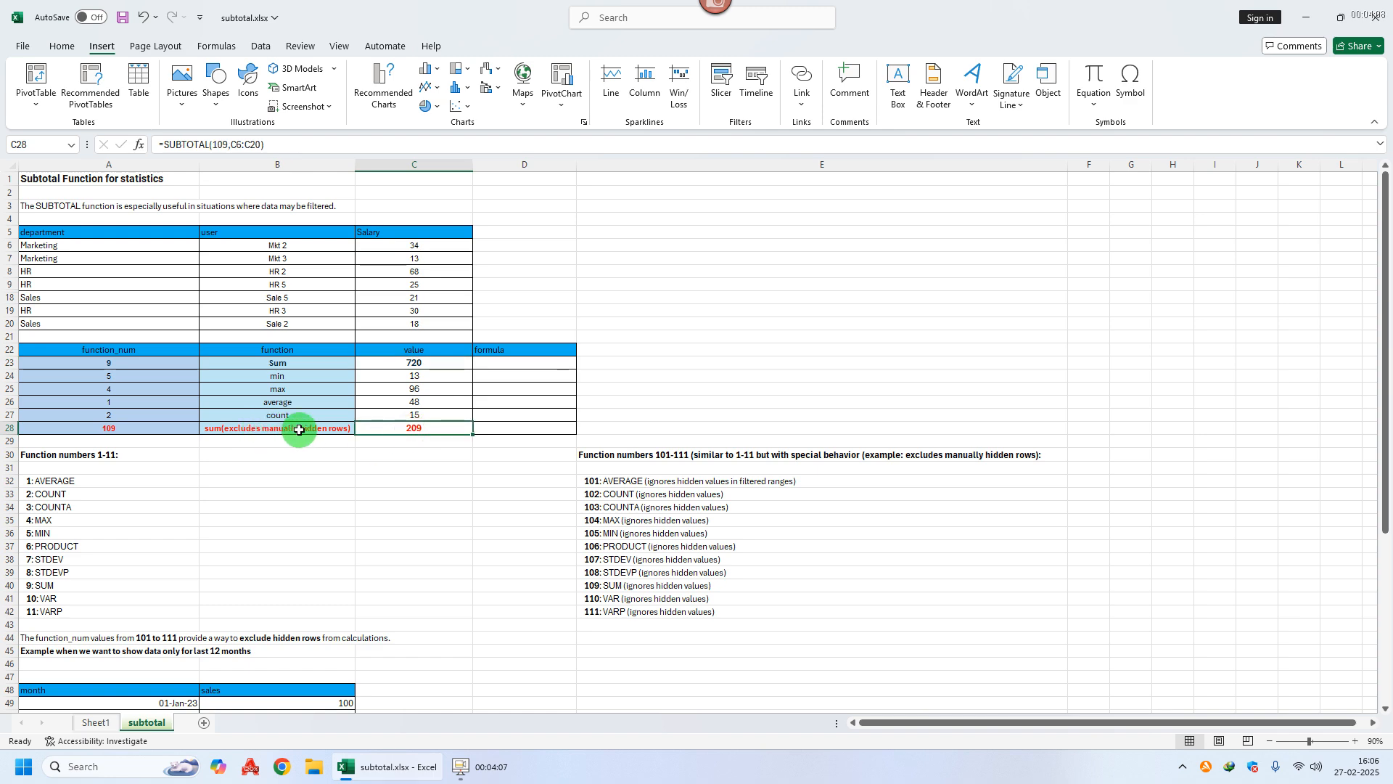
double_click(221, 144)
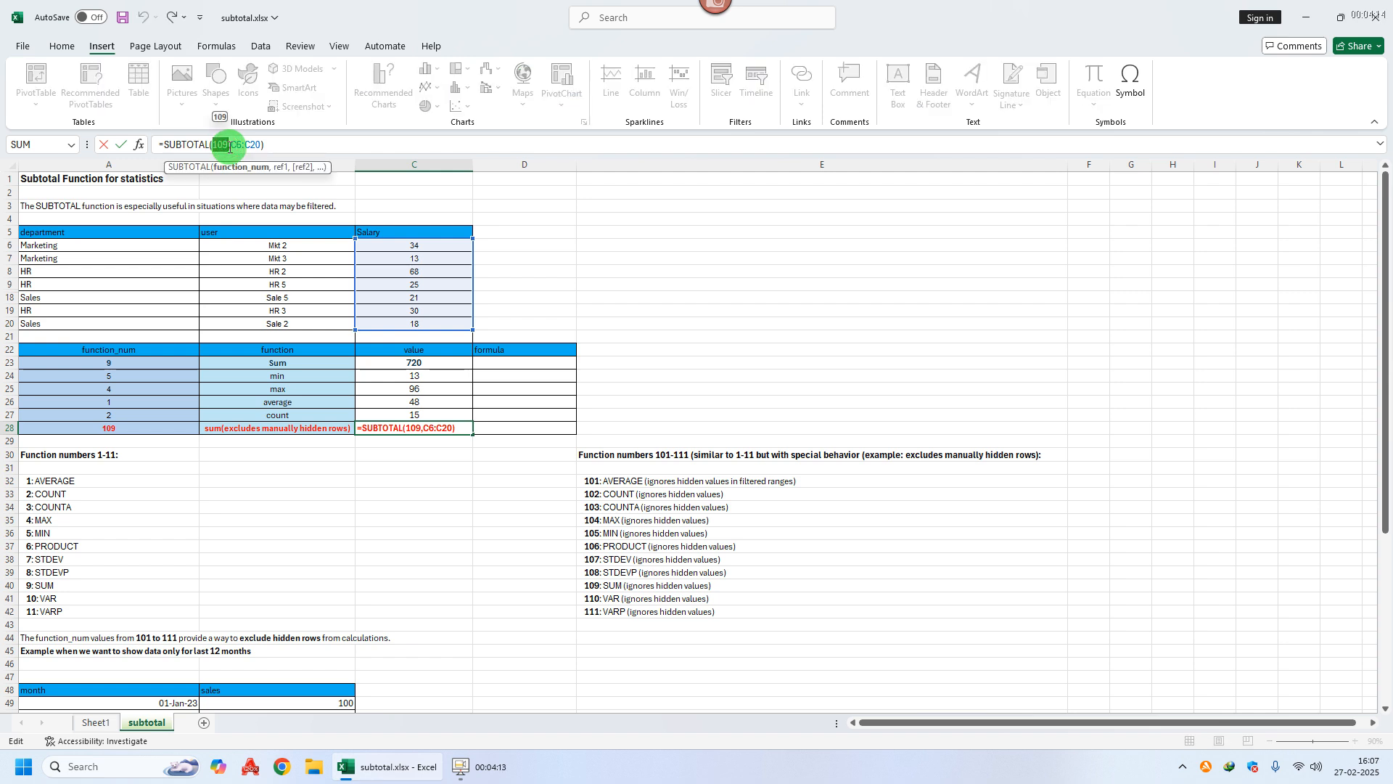
key(Return)
drag(638, 454, 625, 608)
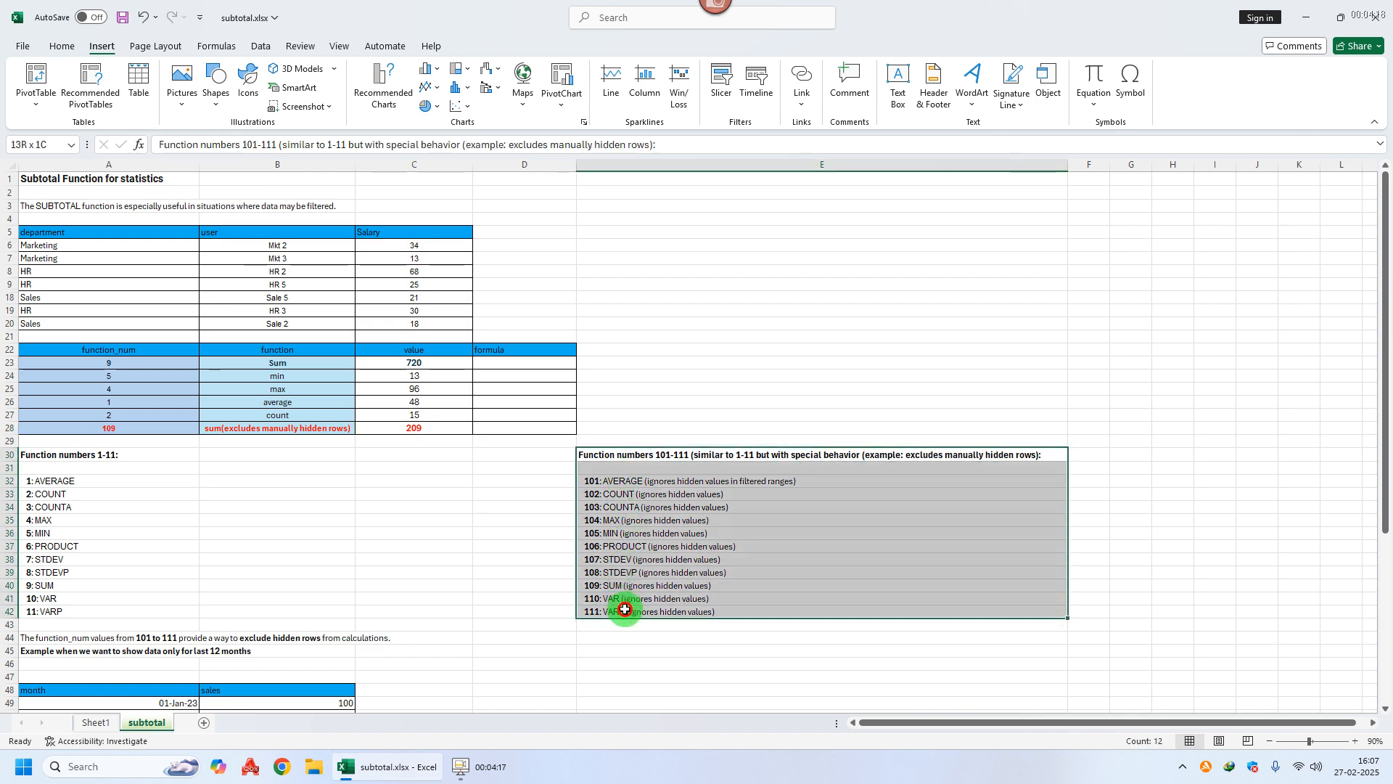
drag(78, 457, 72, 616)
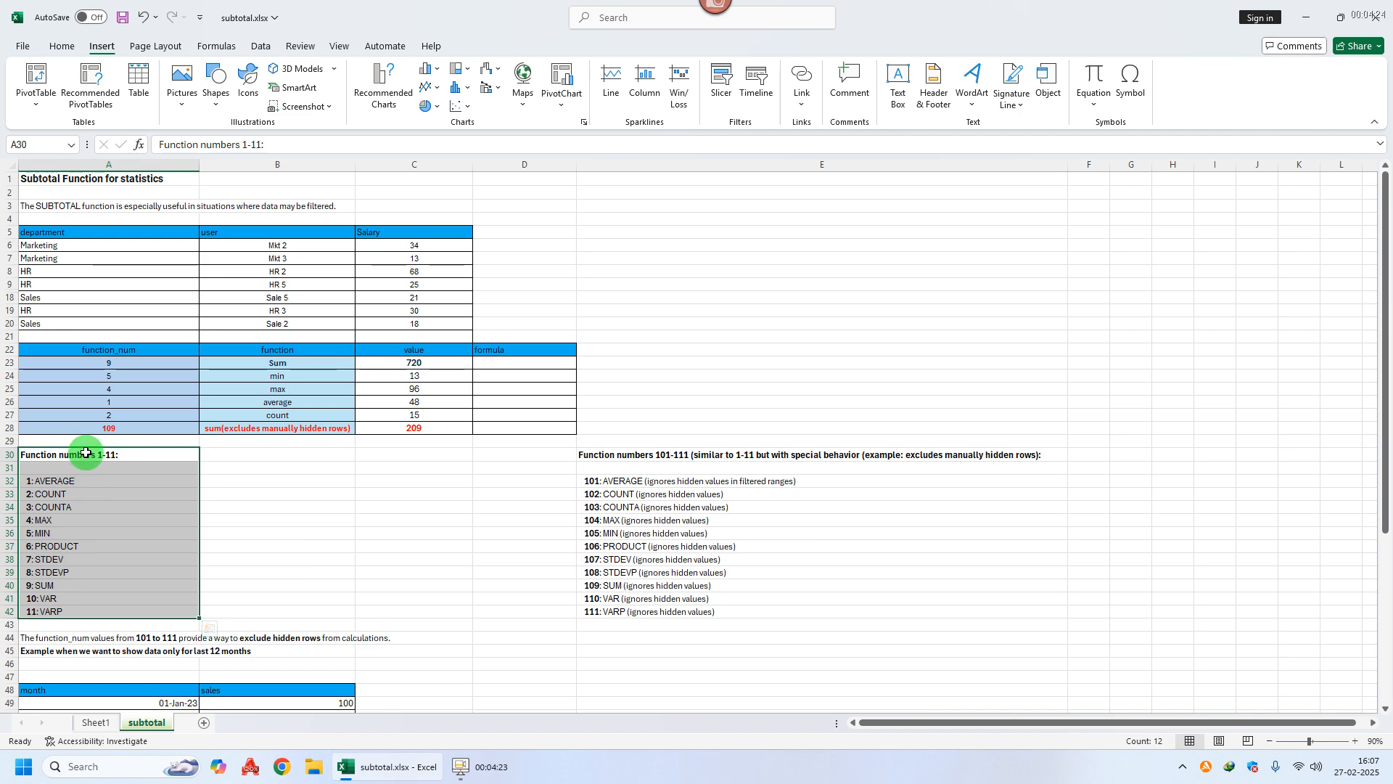
drag(85, 456, 84, 609)
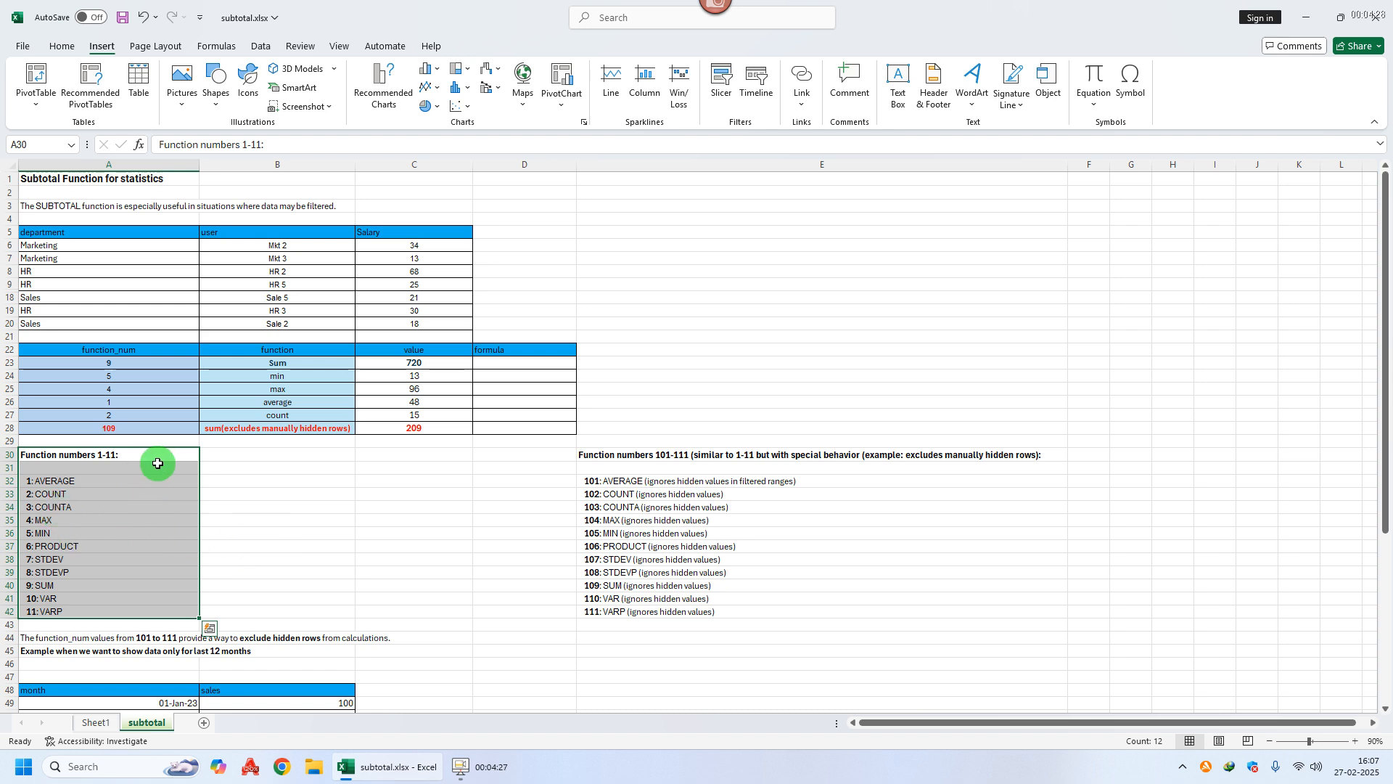
click(416, 391)
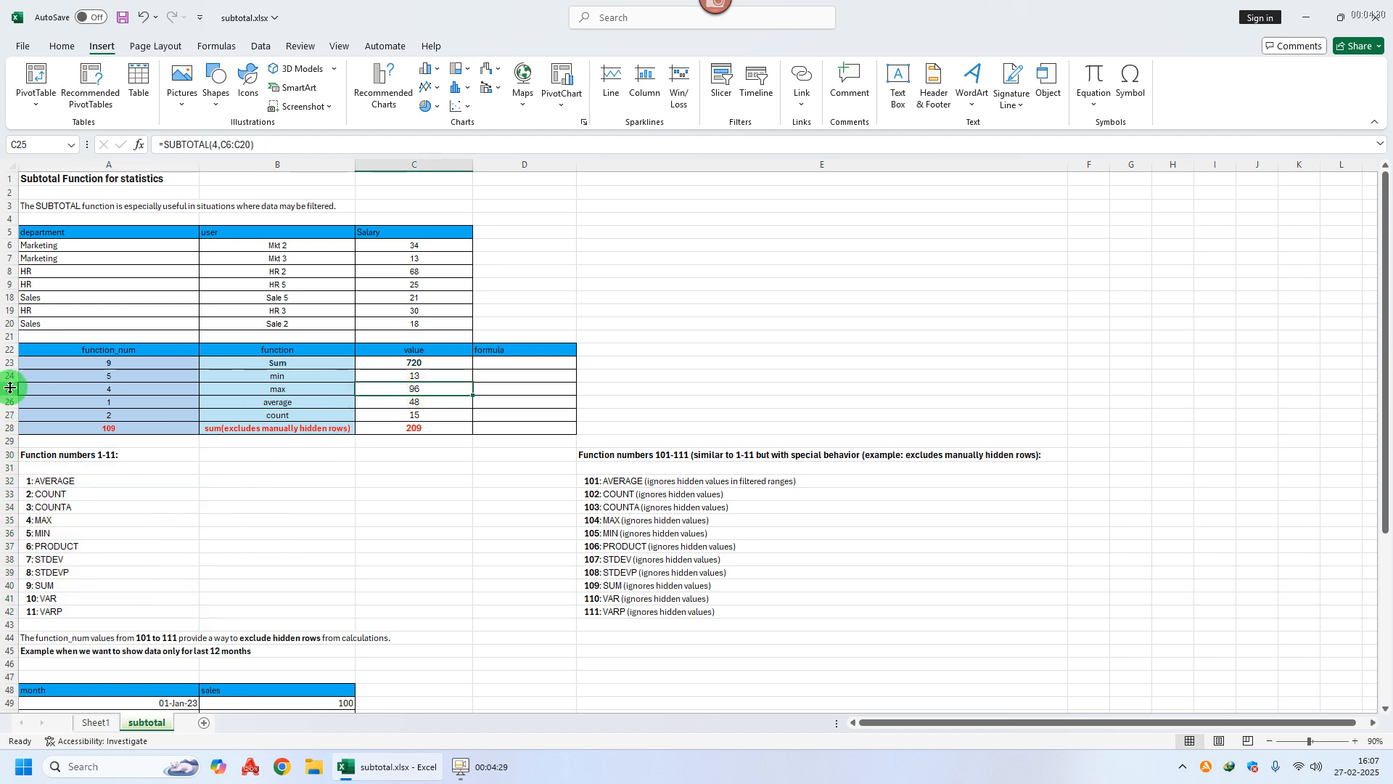
Step: Unhide the hidden rows 10 to 17 within rows 7-20
drag(5, 258, 5, 323)
right_click(6, 323)
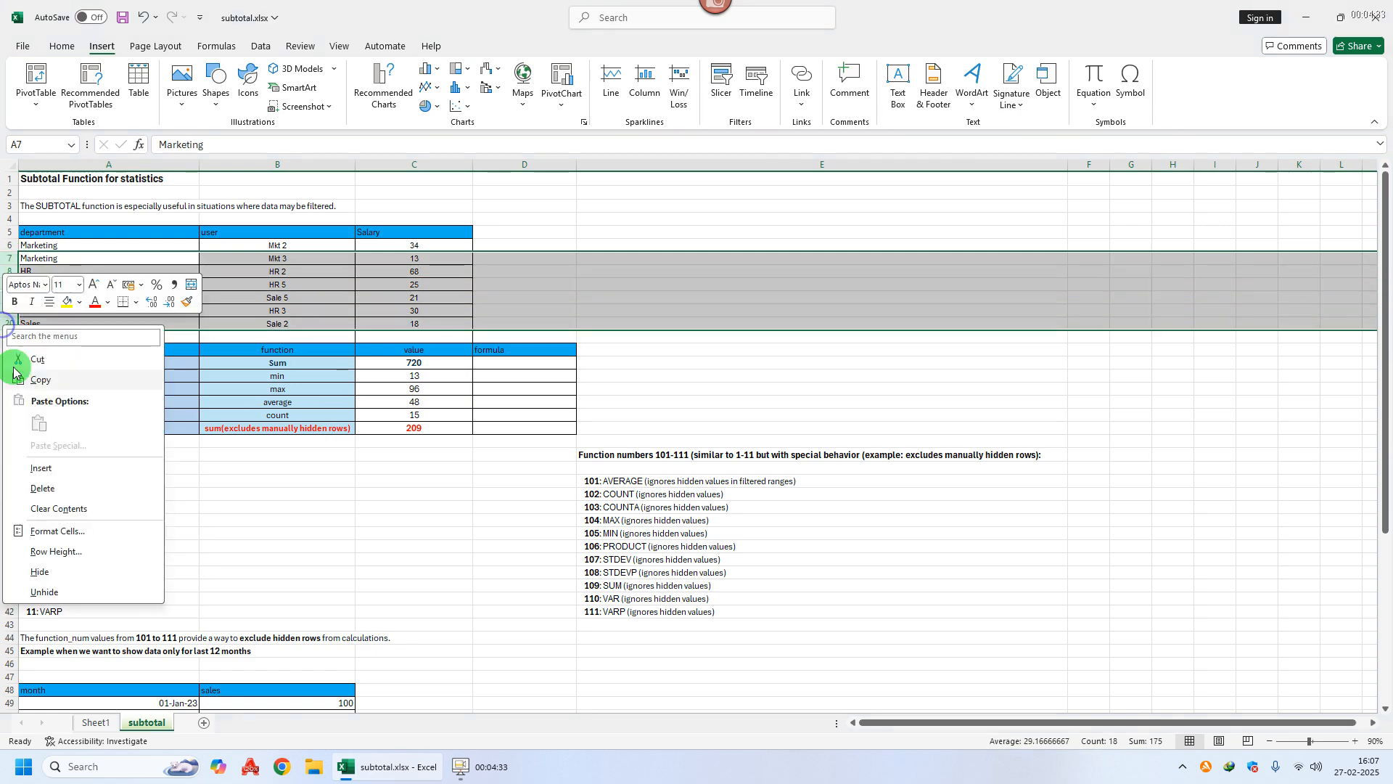
click(44, 591)
click(392, 599)
Step: Add filters to the department, user and Salary headers and check the salary sum
drag(139, 232, 379, 231)
key(ctrl+shift+l)
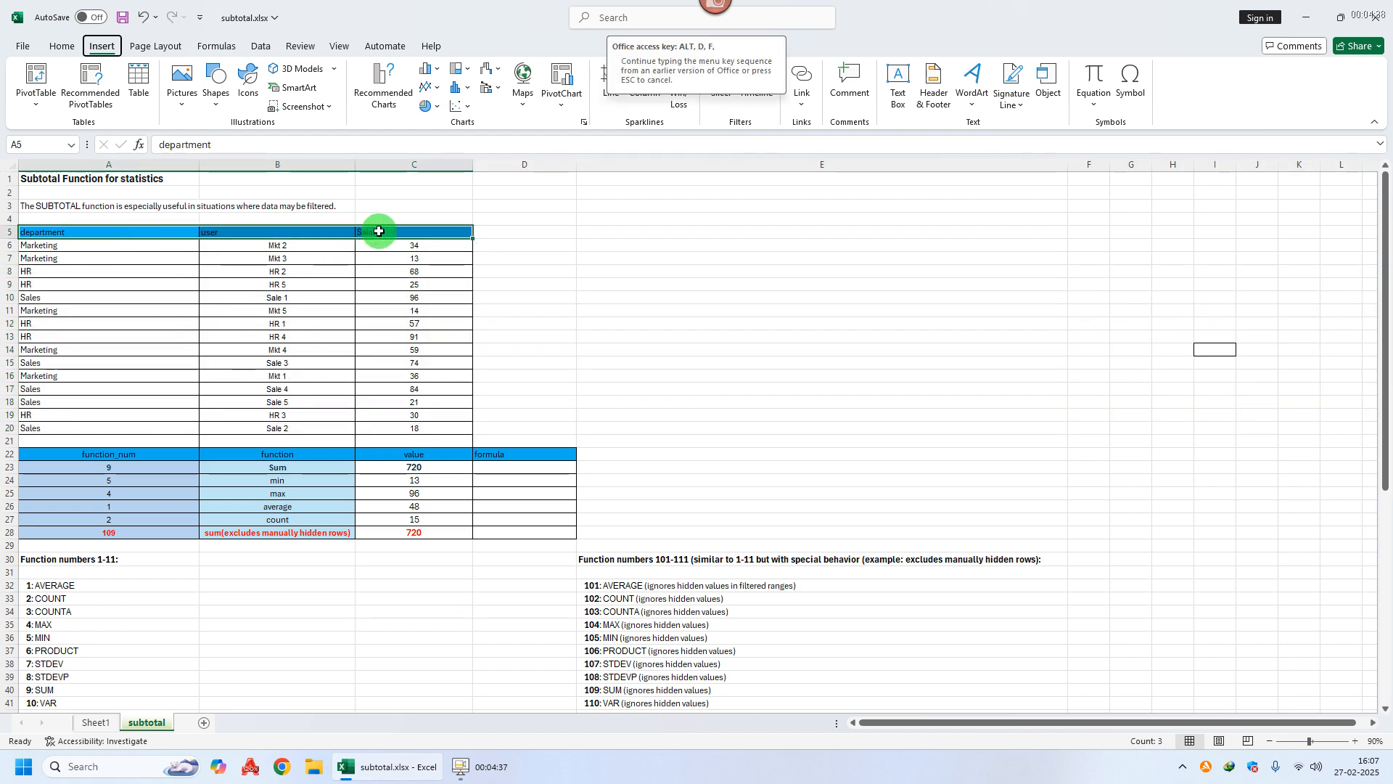
click(439, 462)
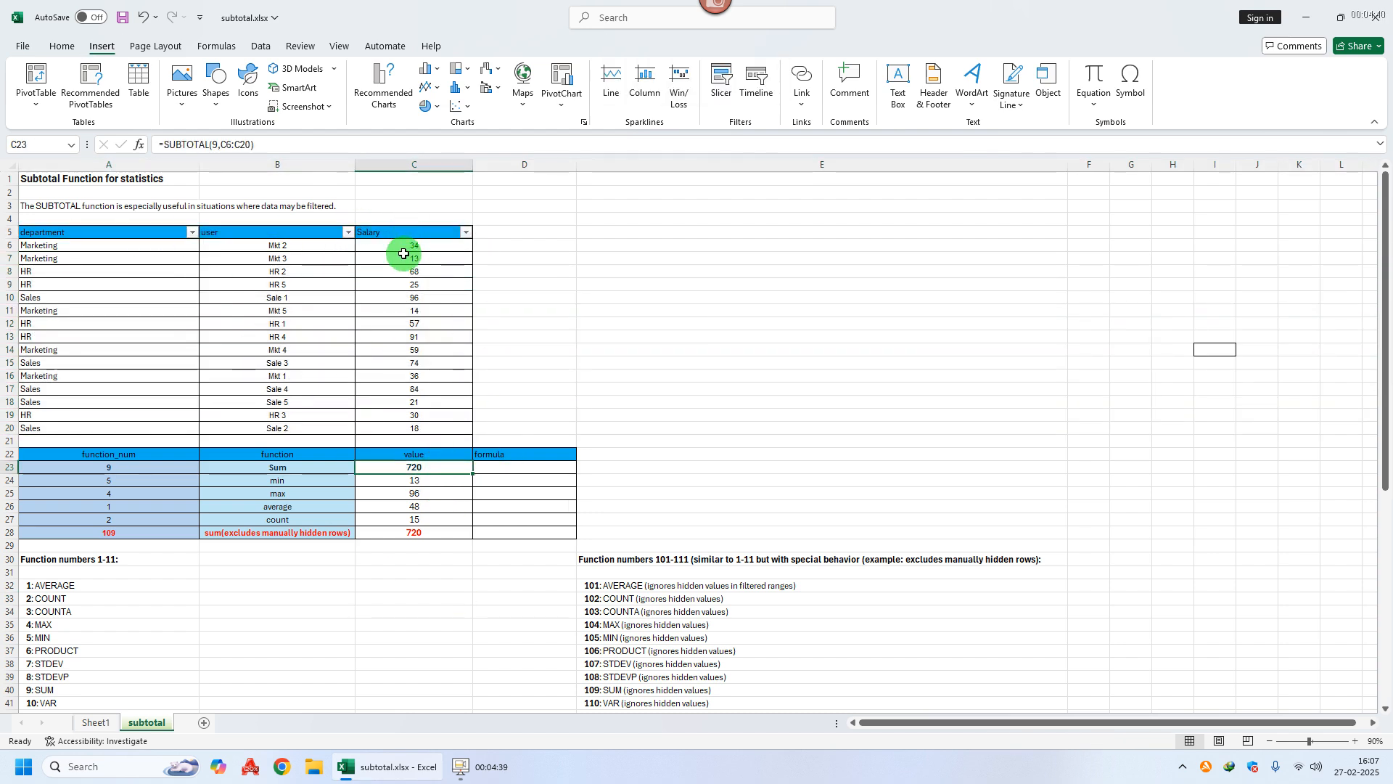
drag(404, 245, 403, 430)
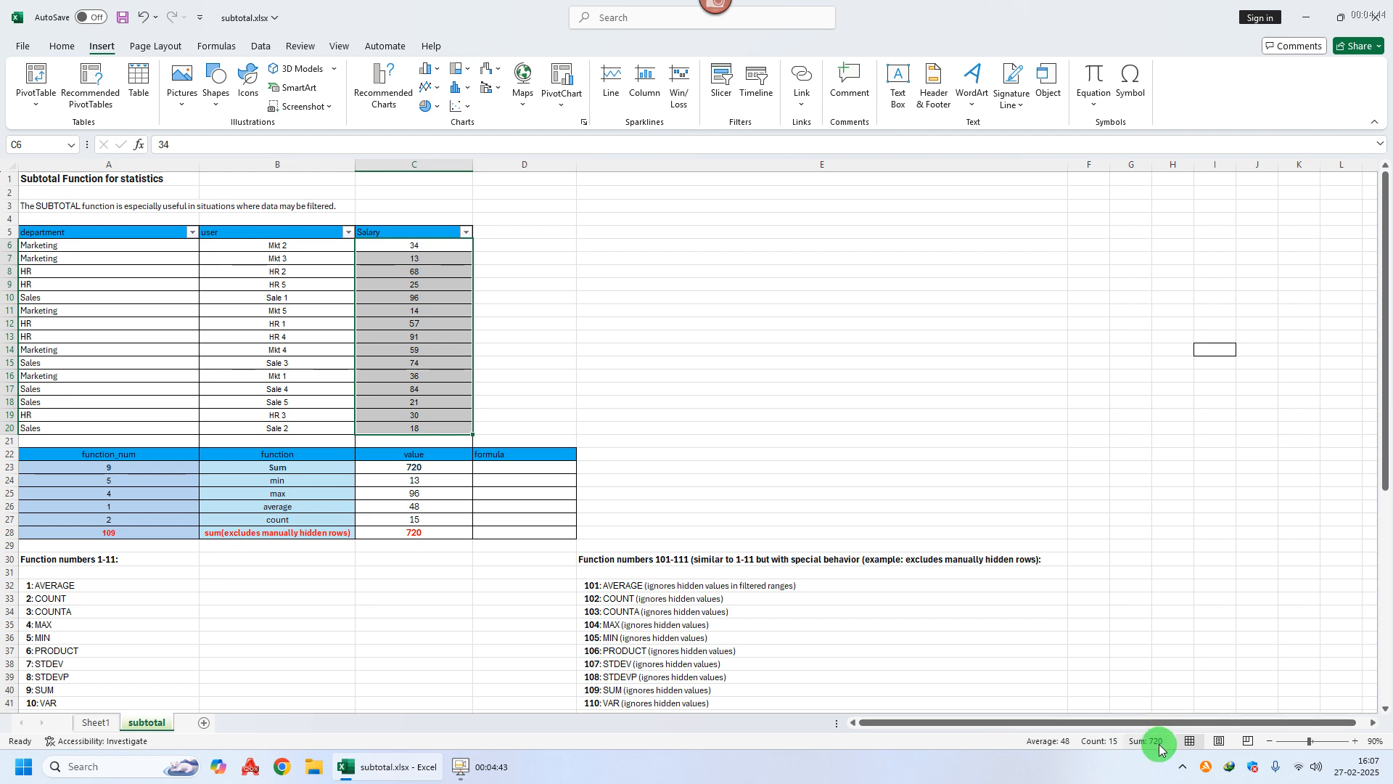
click(947, 400)
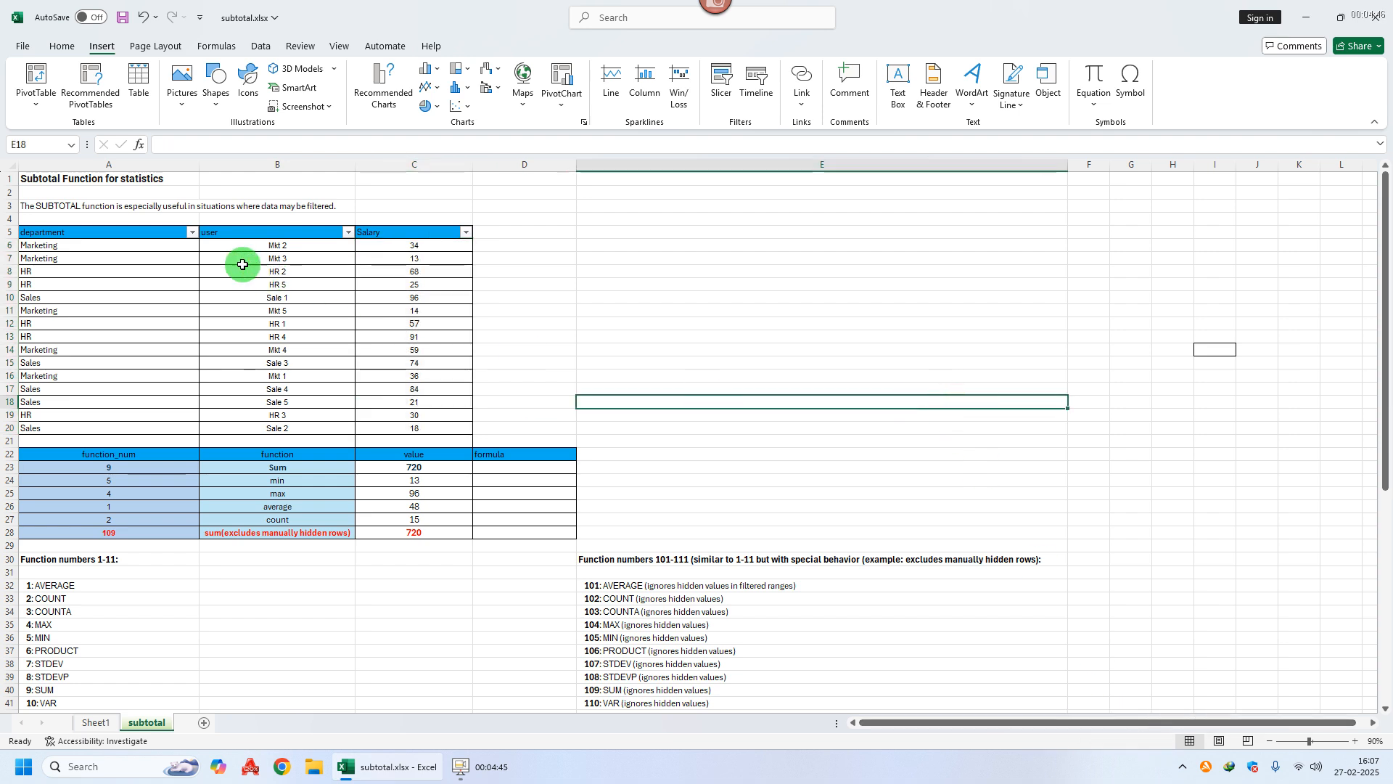
Step: Filter the department column to Marketing only and compare the visible salary sum
click(191, 232)
click(48, 421)
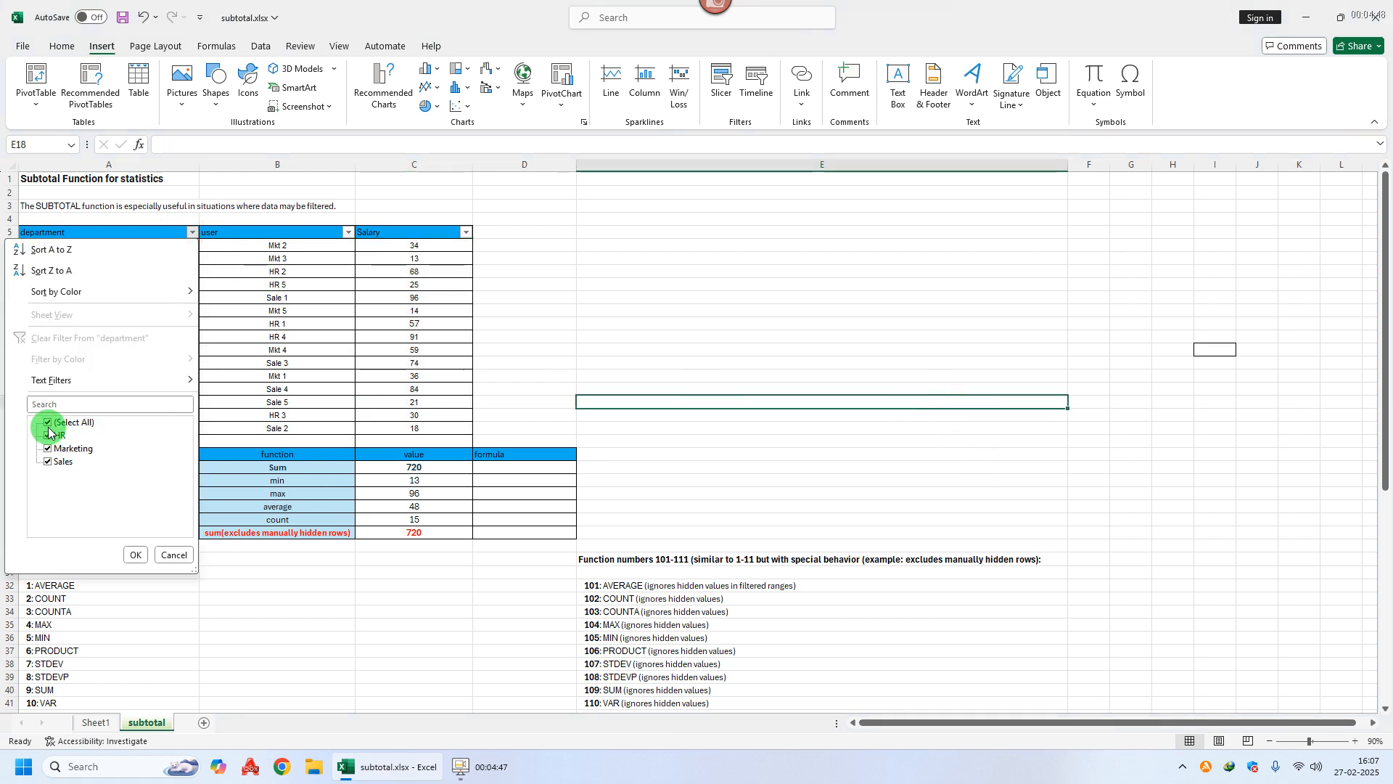
click(49, 448)
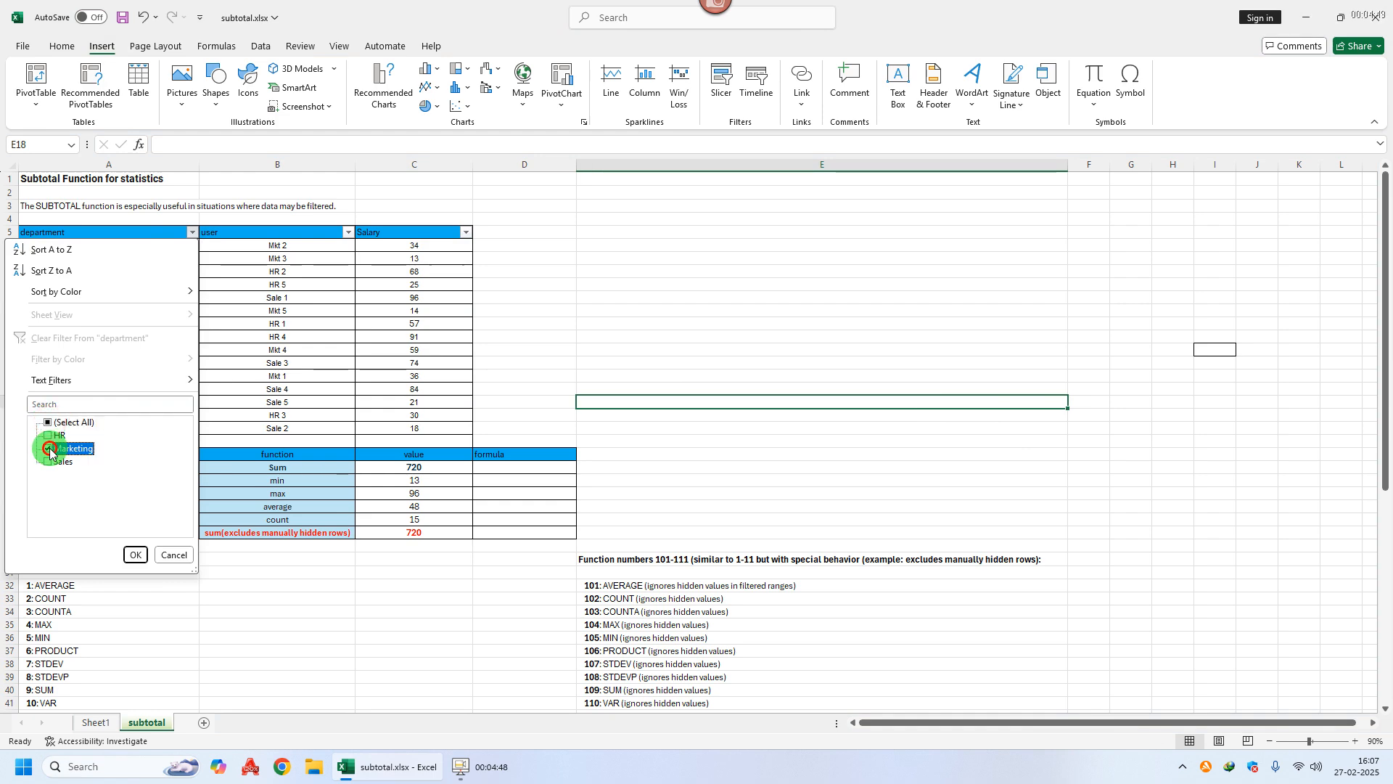
click(135, 555)
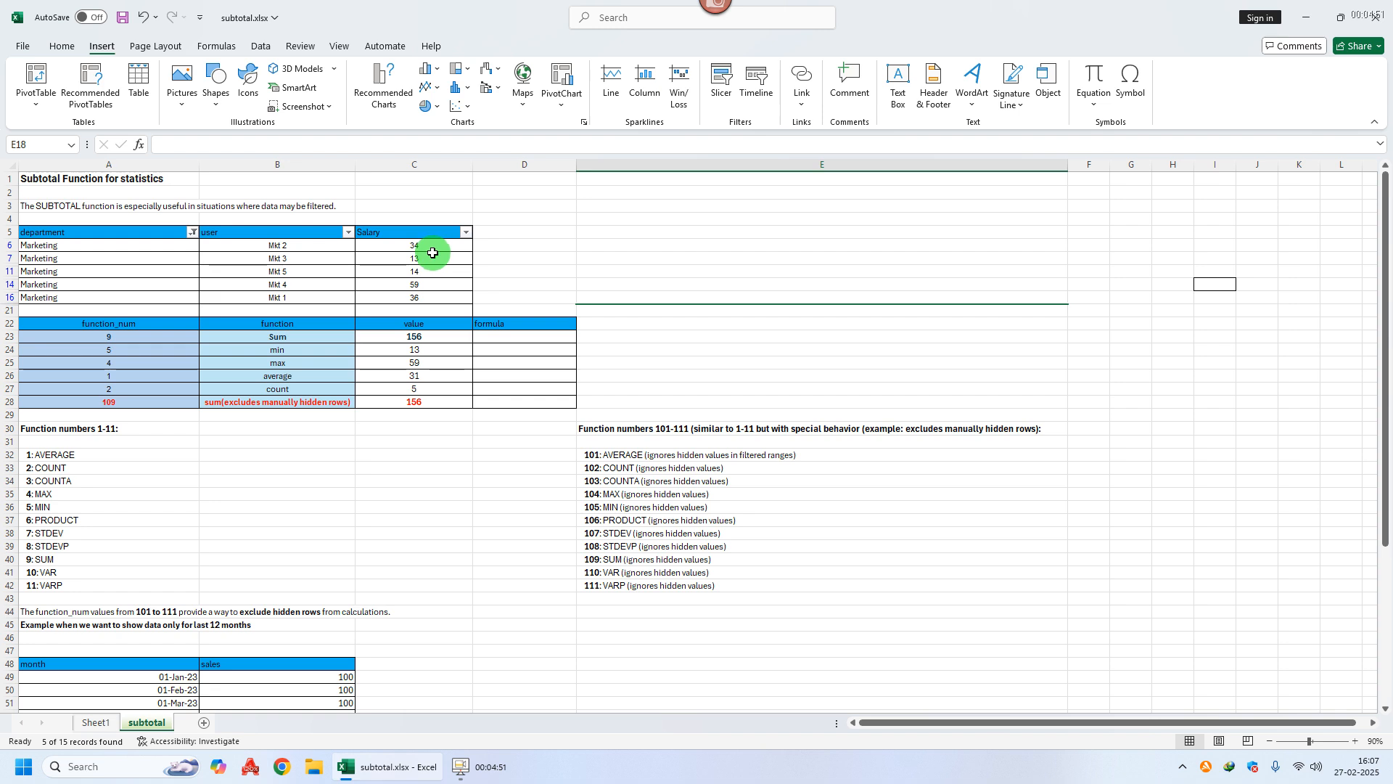
drag(429, 244, 430, 298)
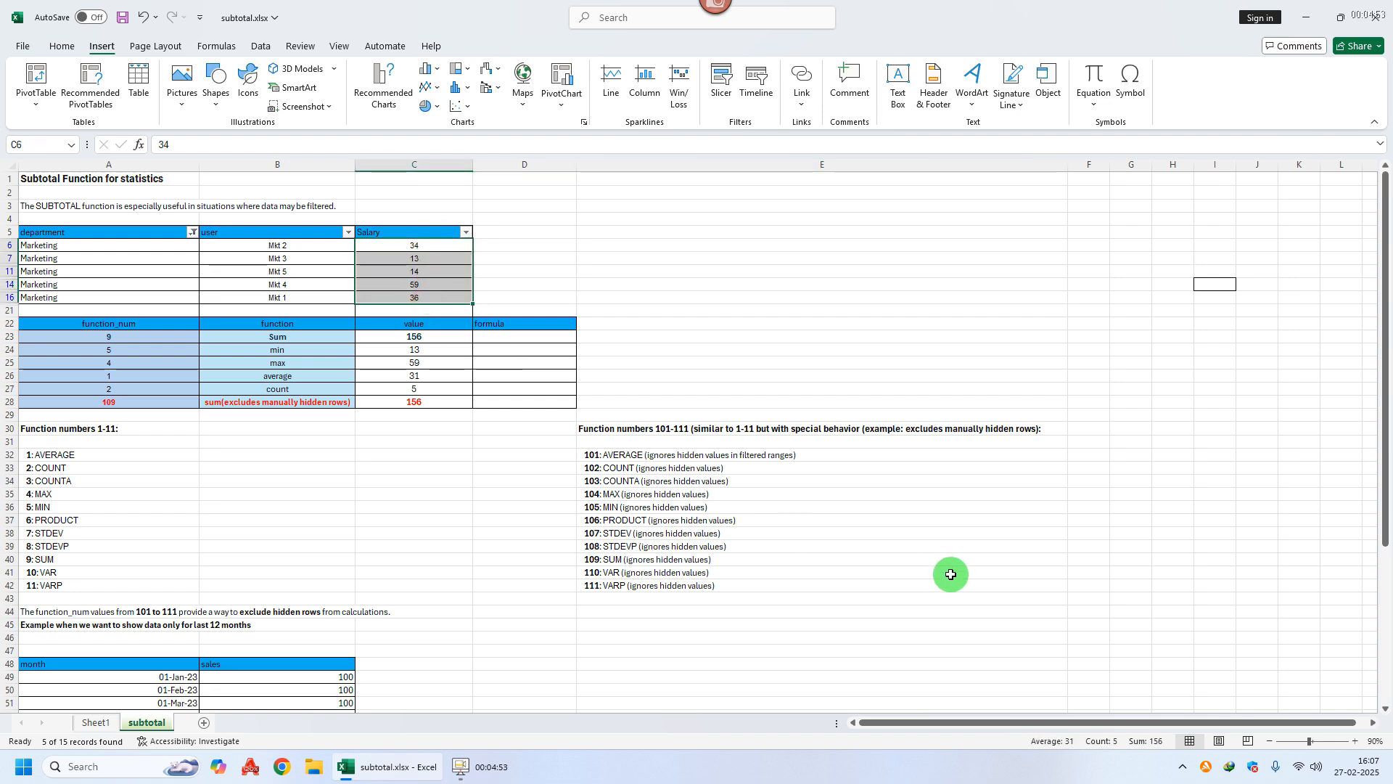
click(437, 337)
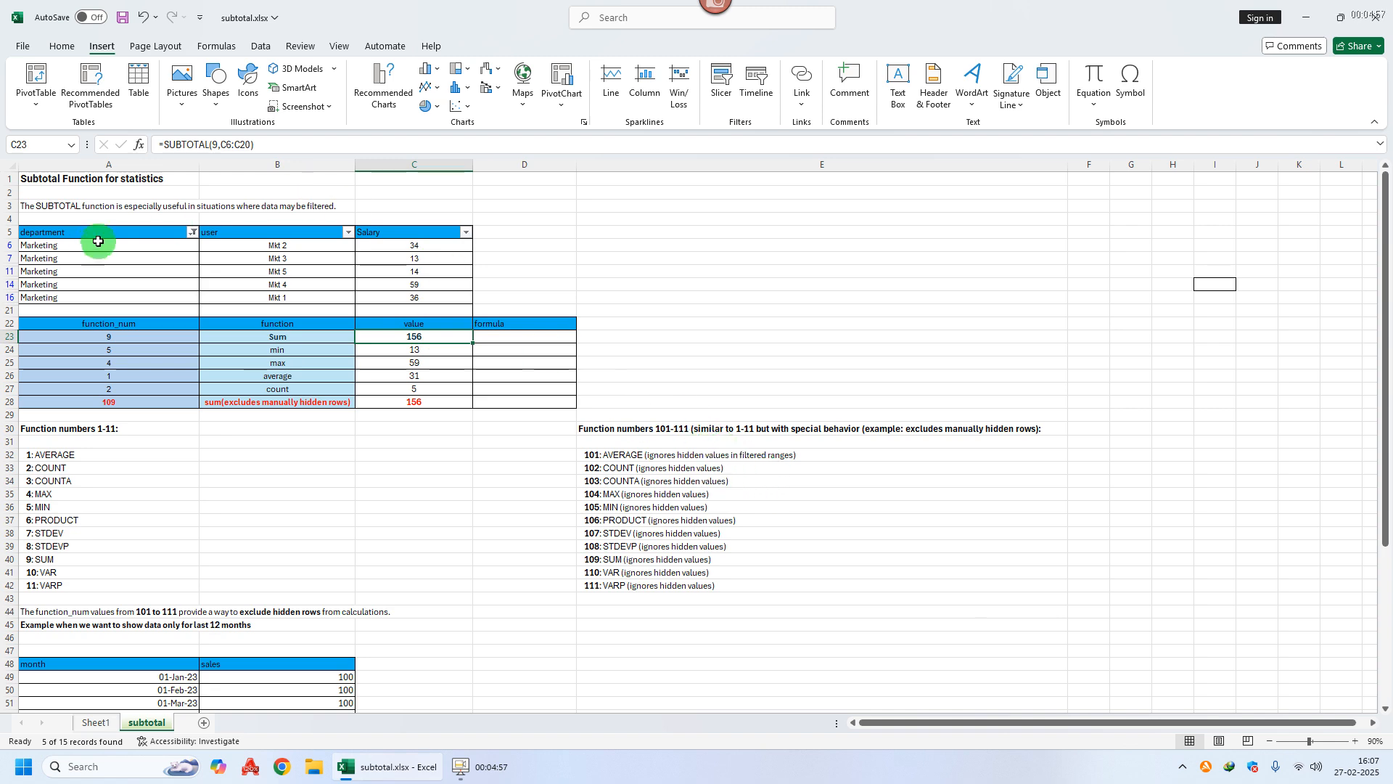
Step: Switch the department filter to Sales only and verify the subtotal sum of 293
click(191, 233)
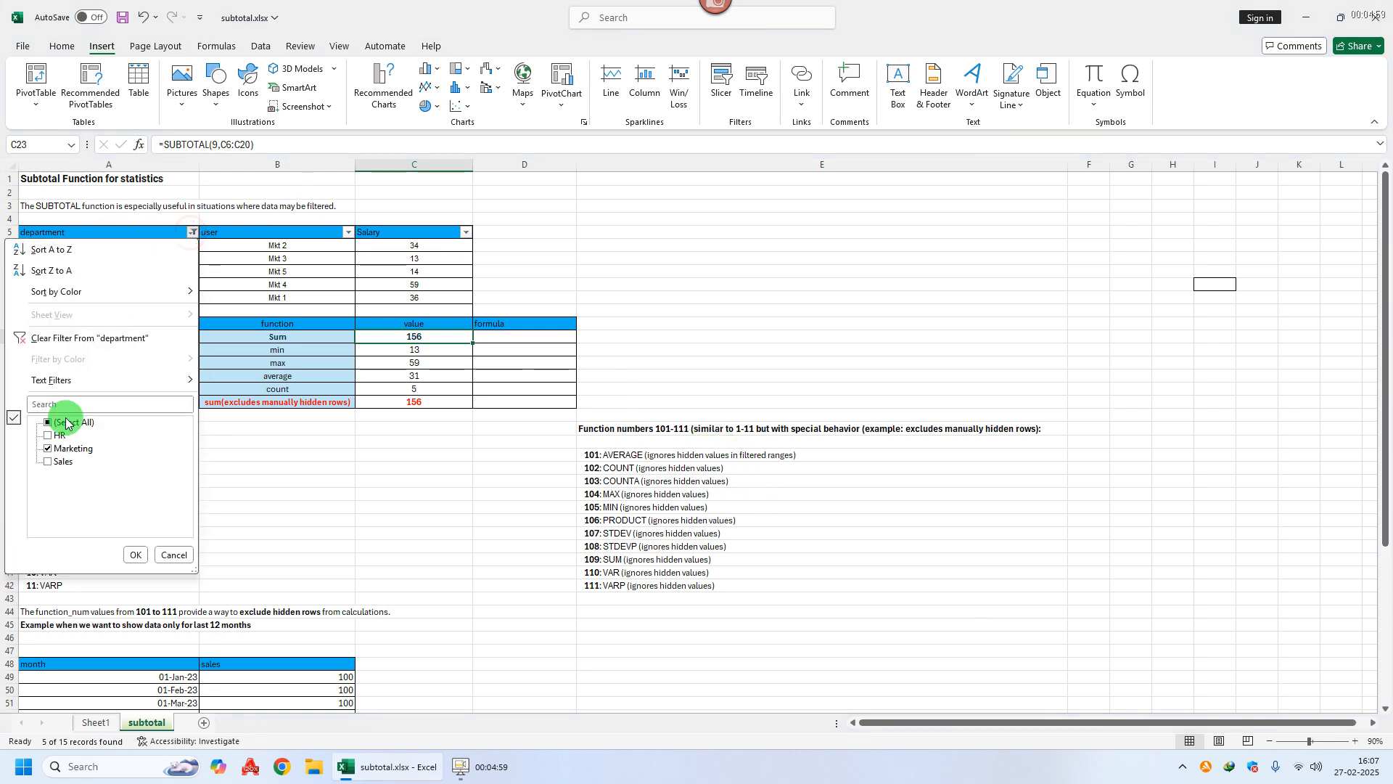
click(47, 456)
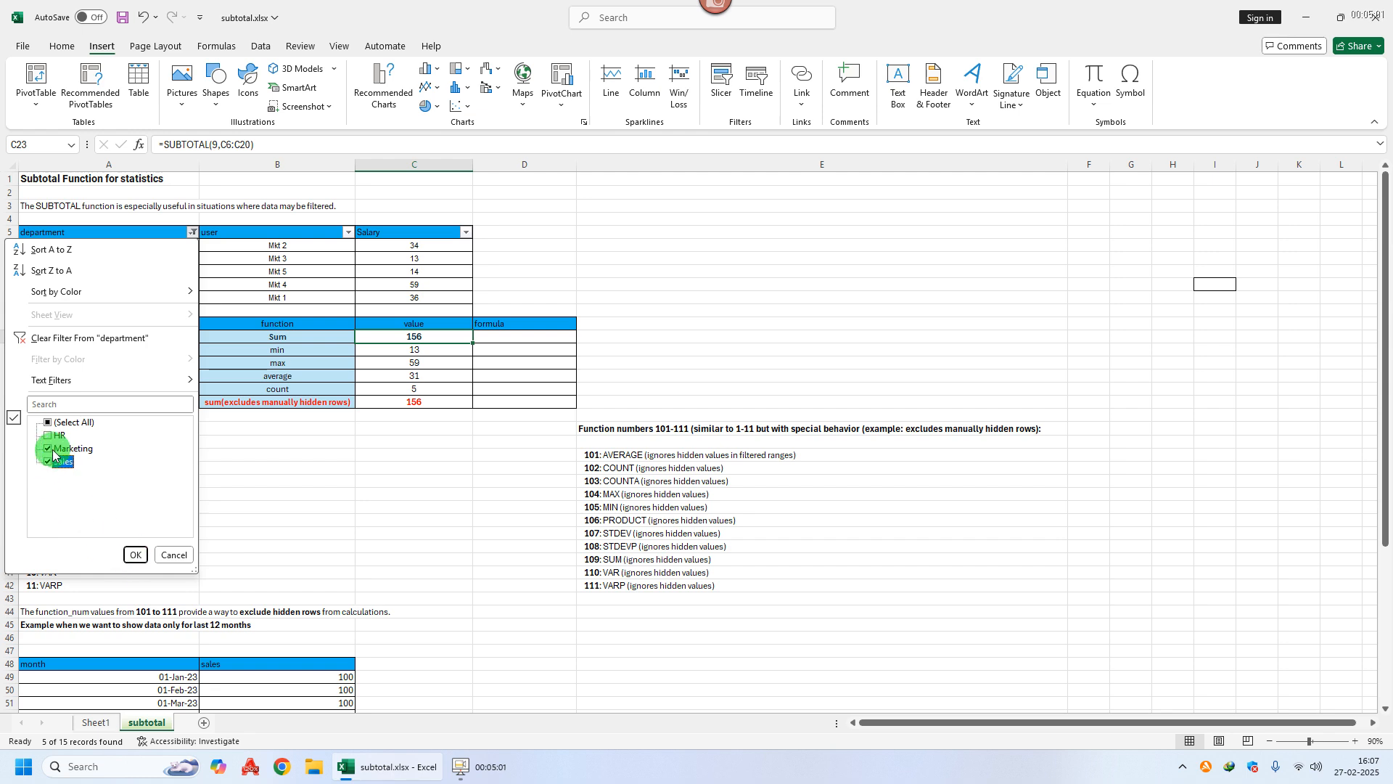
click(48, 449)
click(135, 554)
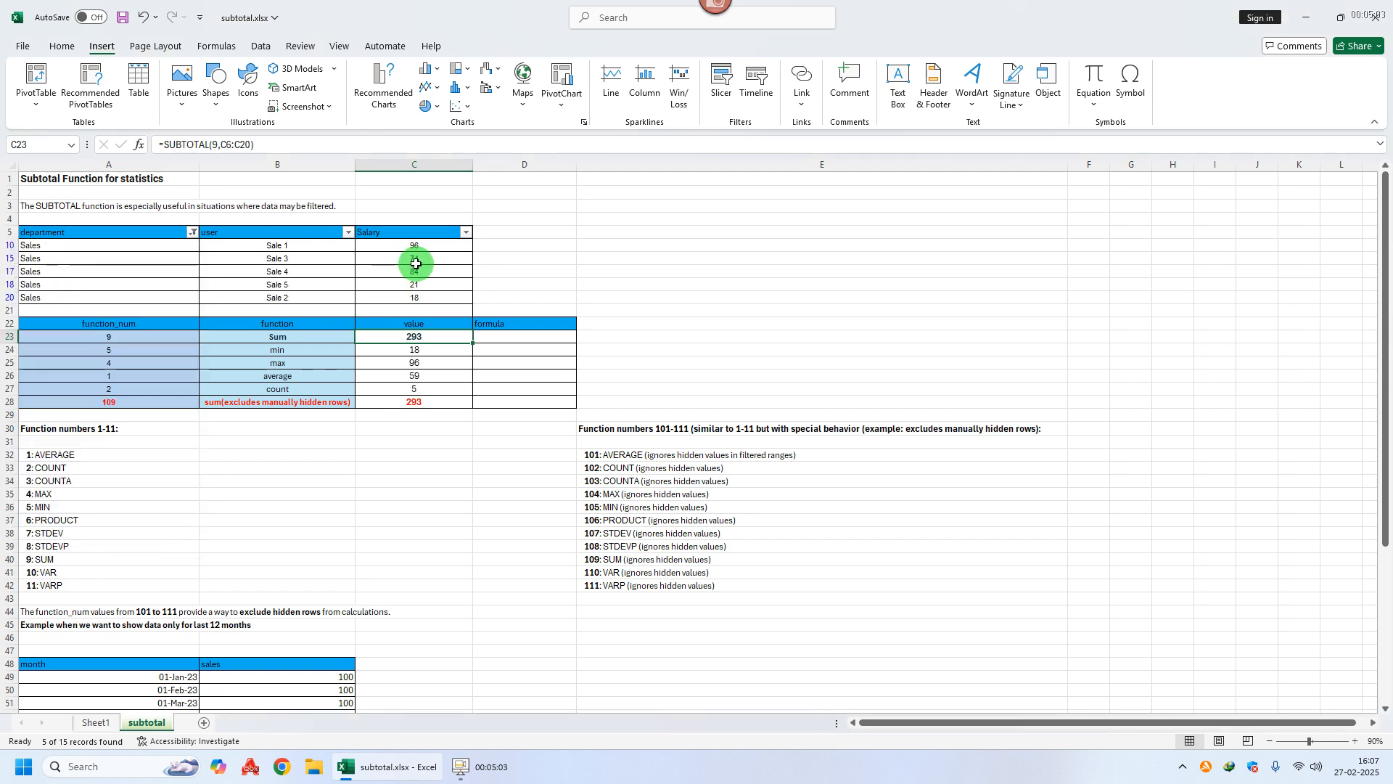
drag(410, 246, 412, 295)
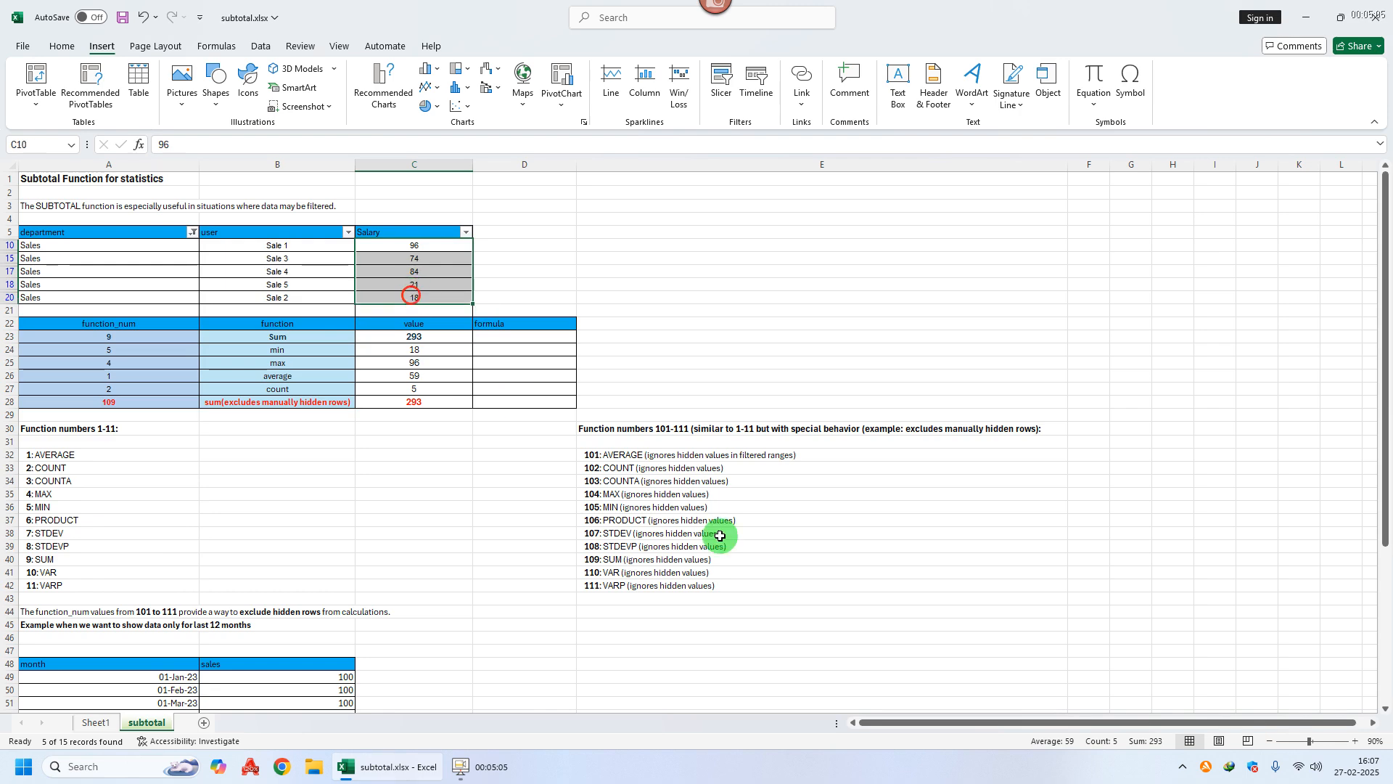
click(805, 374)
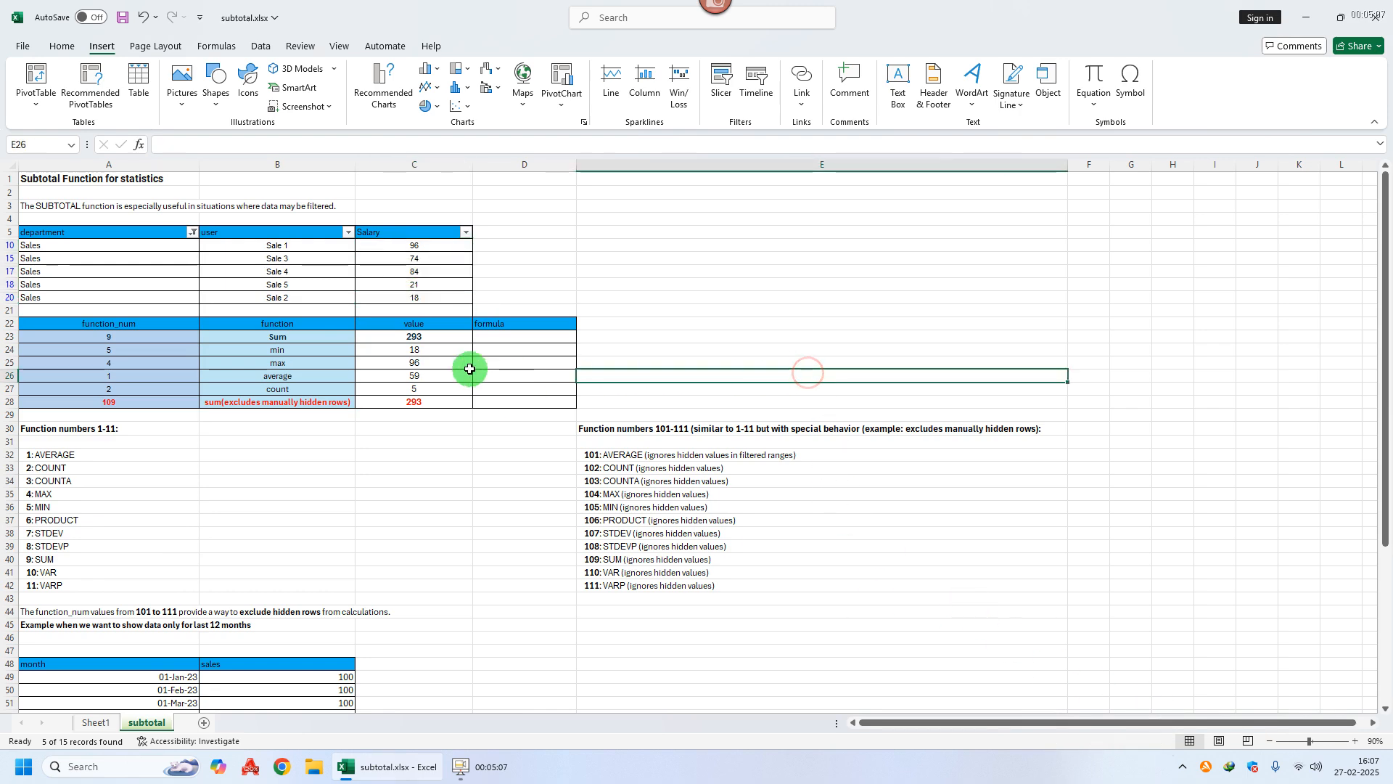
click(428, 338)
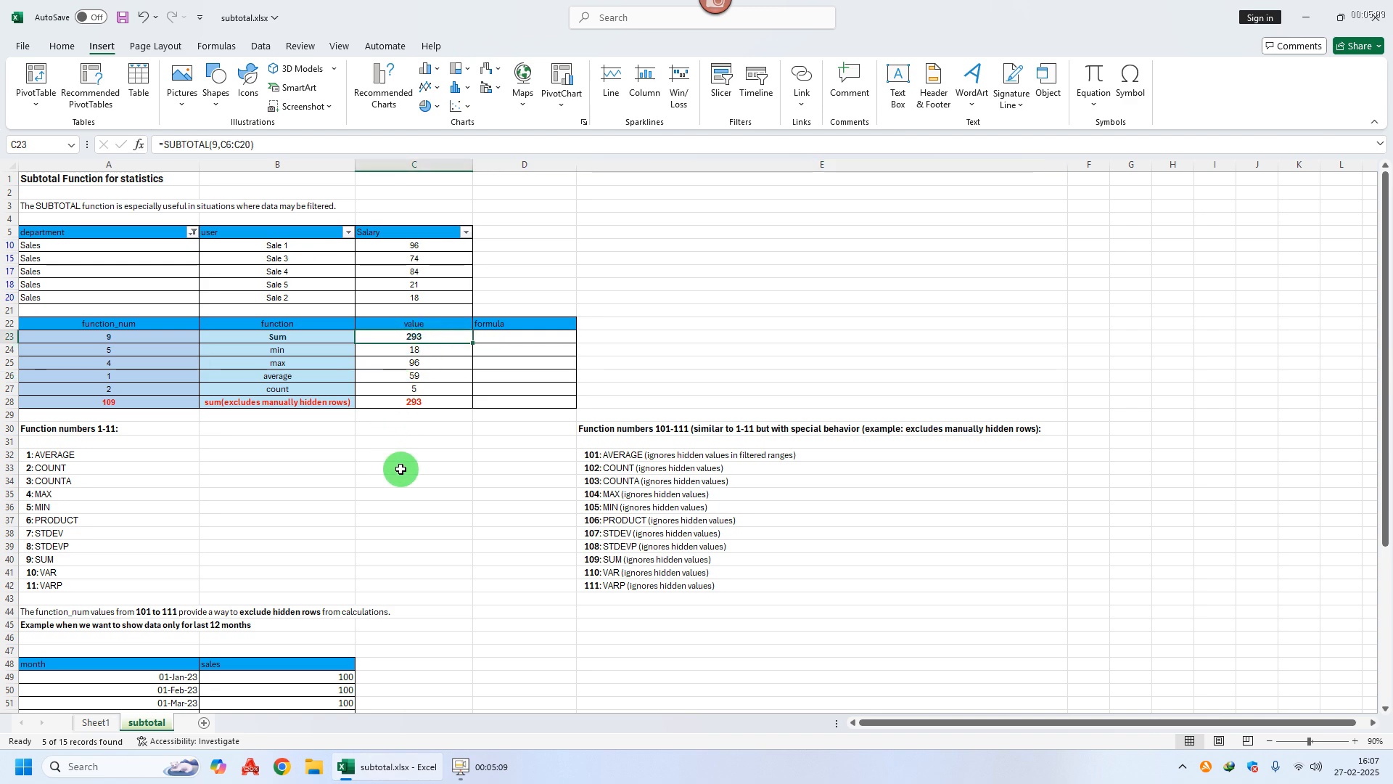
Step: Enter =SUBTOTAL(109,B49:B66) in B67 for a Total Sales of 1800
scroll(415, 461, down, 1)
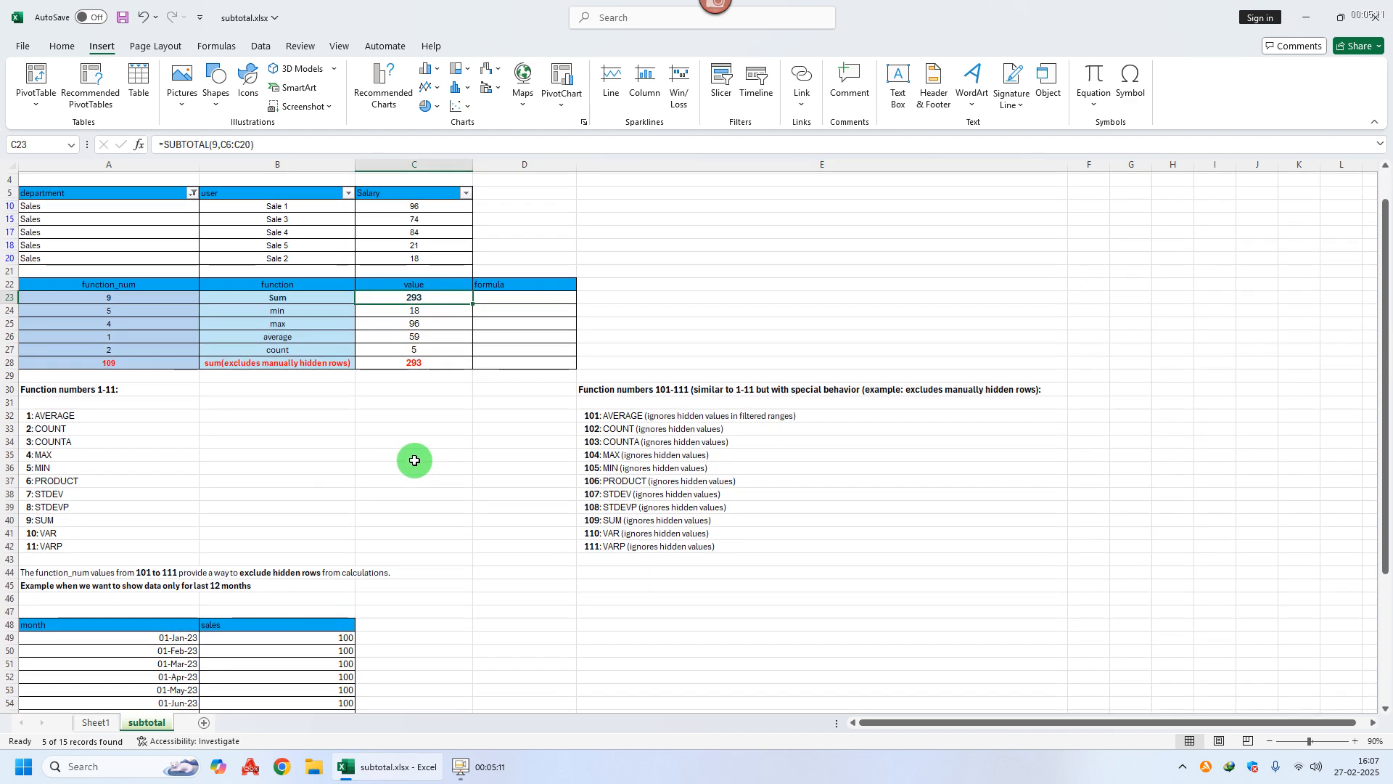
scroll(415, 461, up, 1)
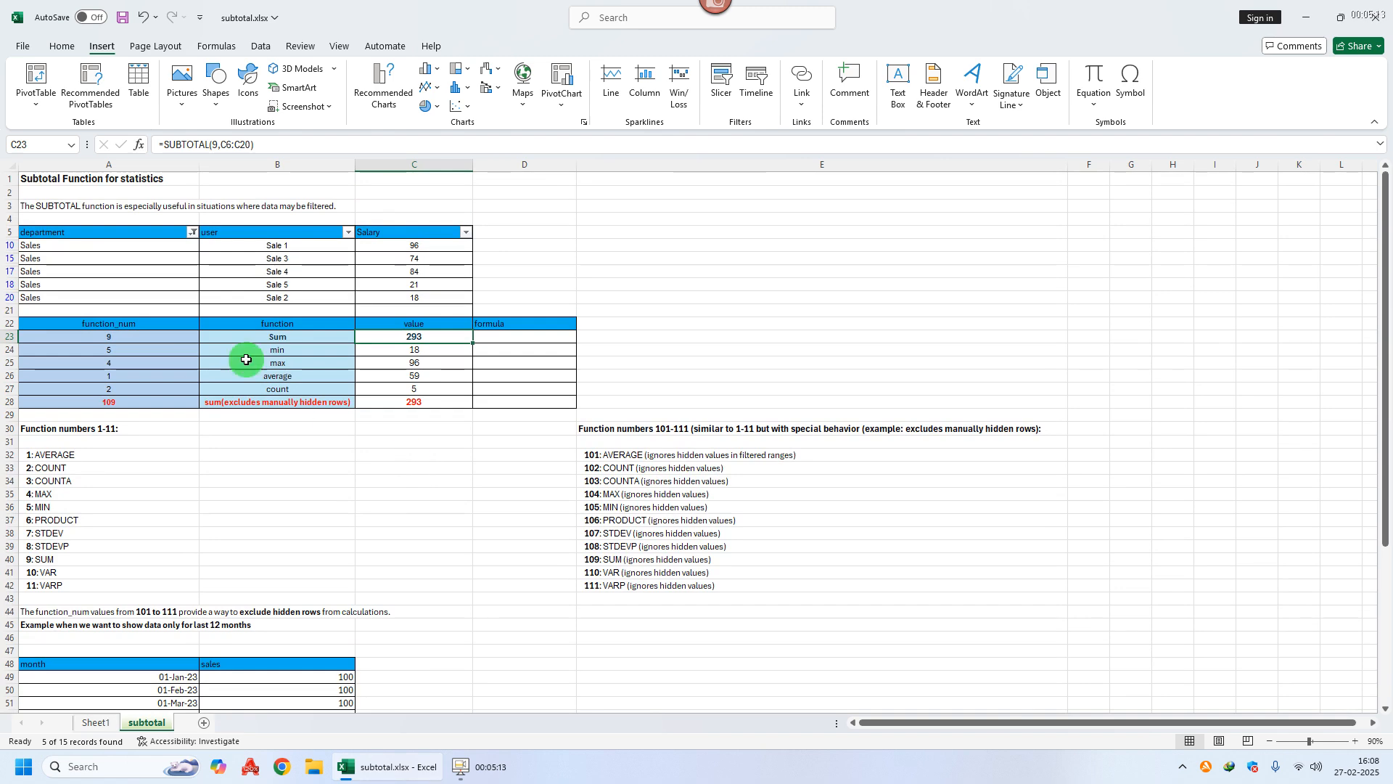
scroll(312, 533, down, 6)
scroll(339, 524, down, 2)
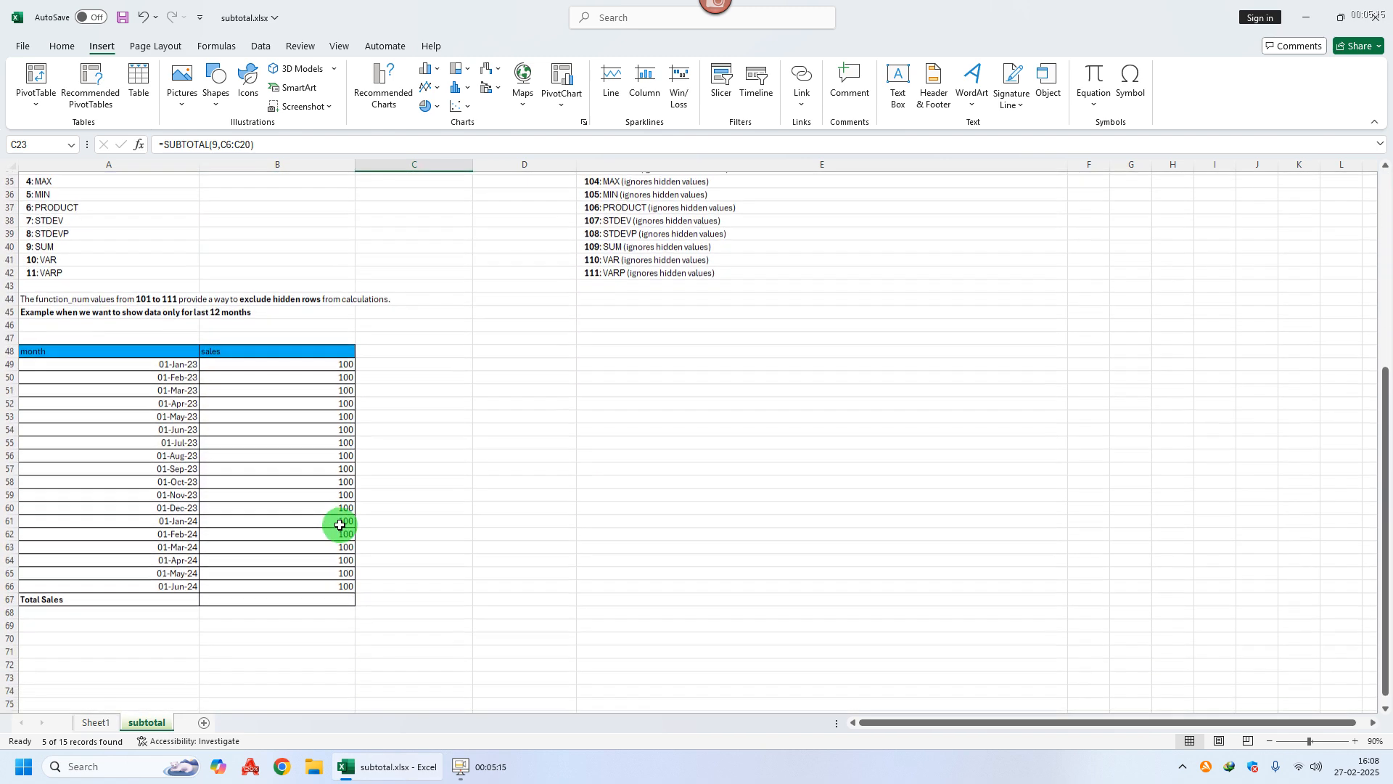
click(297, 600)
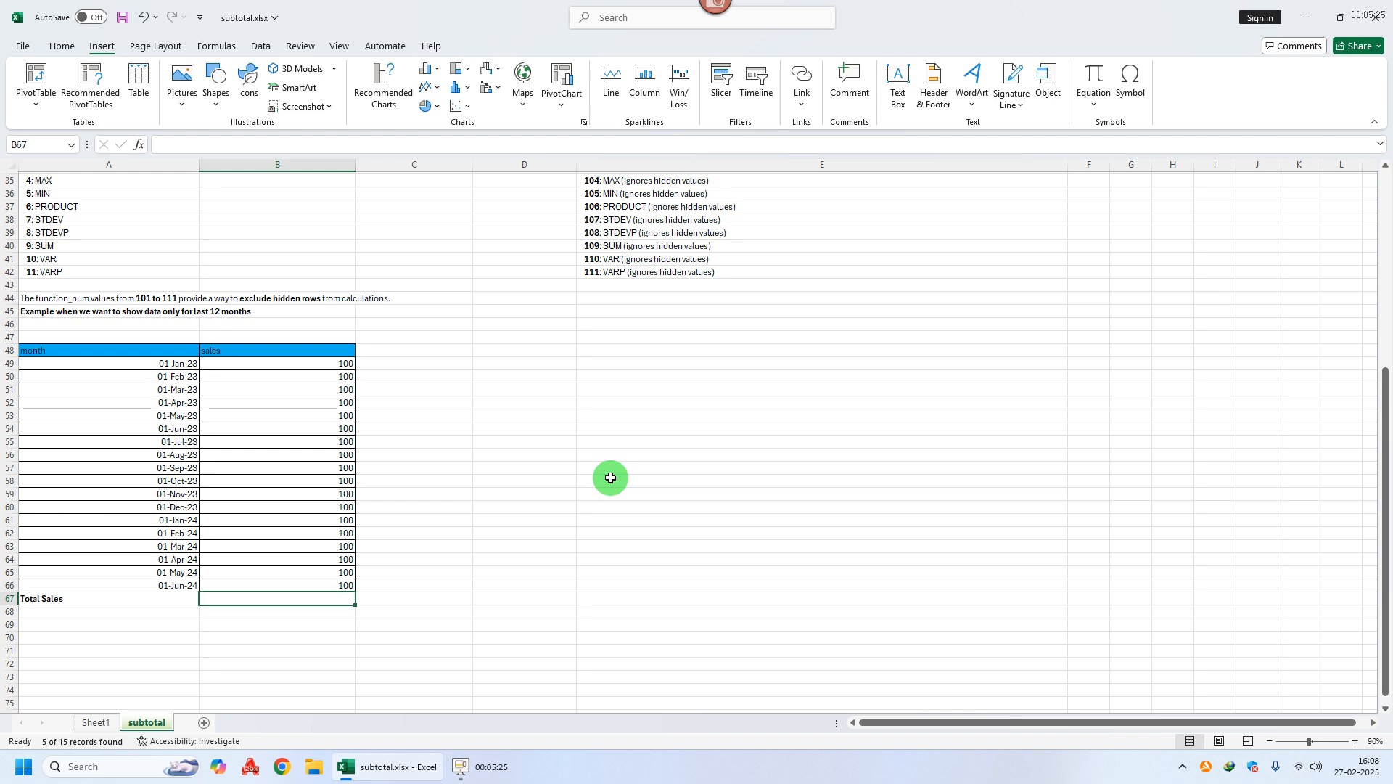
key(alt)
key(Escape)
text(=sy)
key(BackSpace)
key(BackSpace)
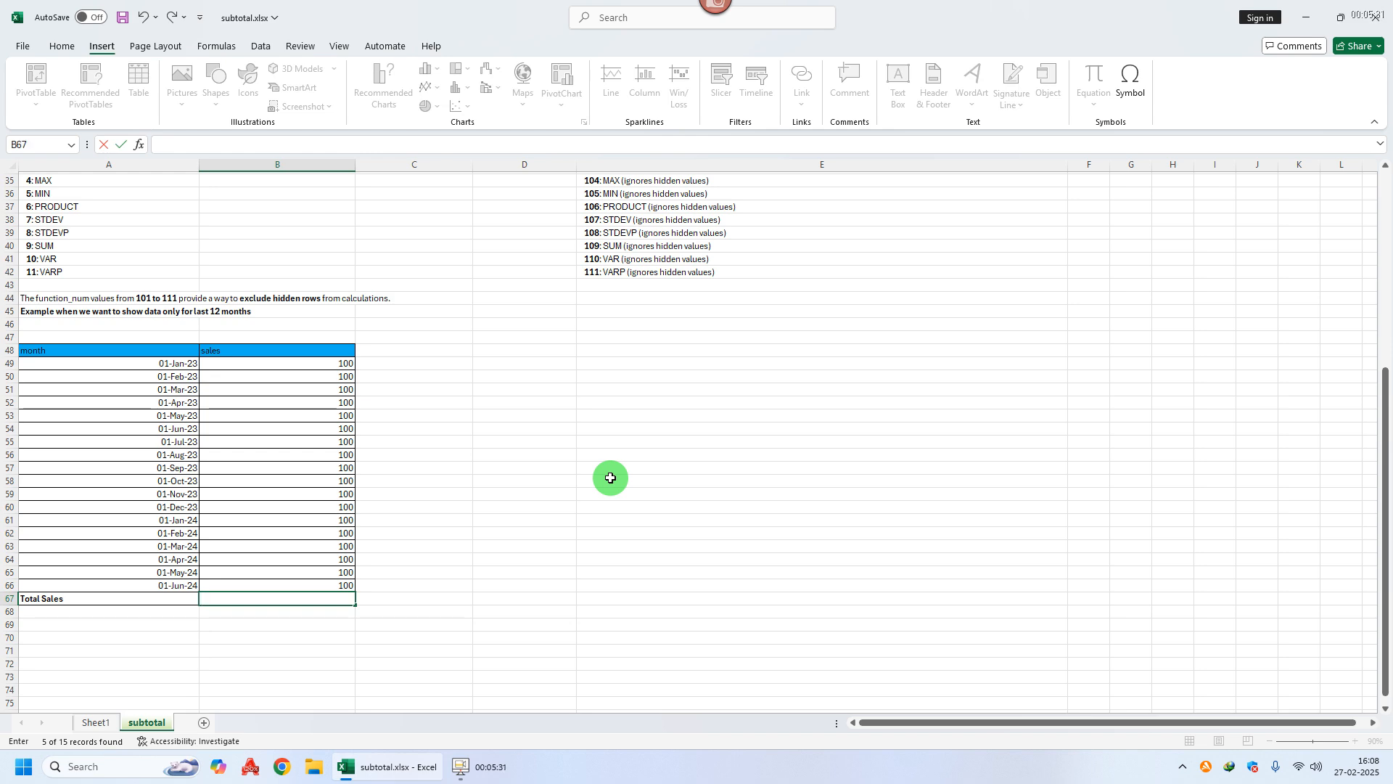
text(=sub)
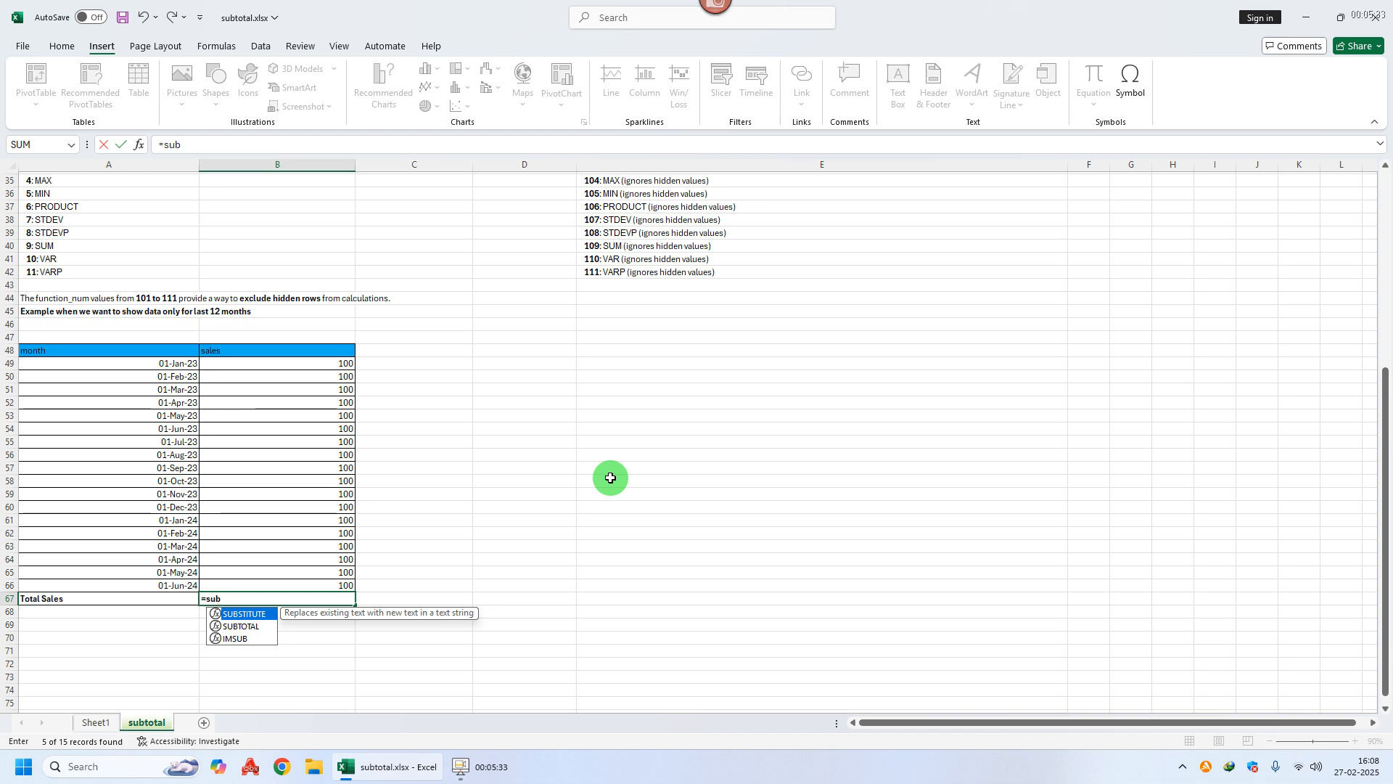
text(t)
key(Tab)
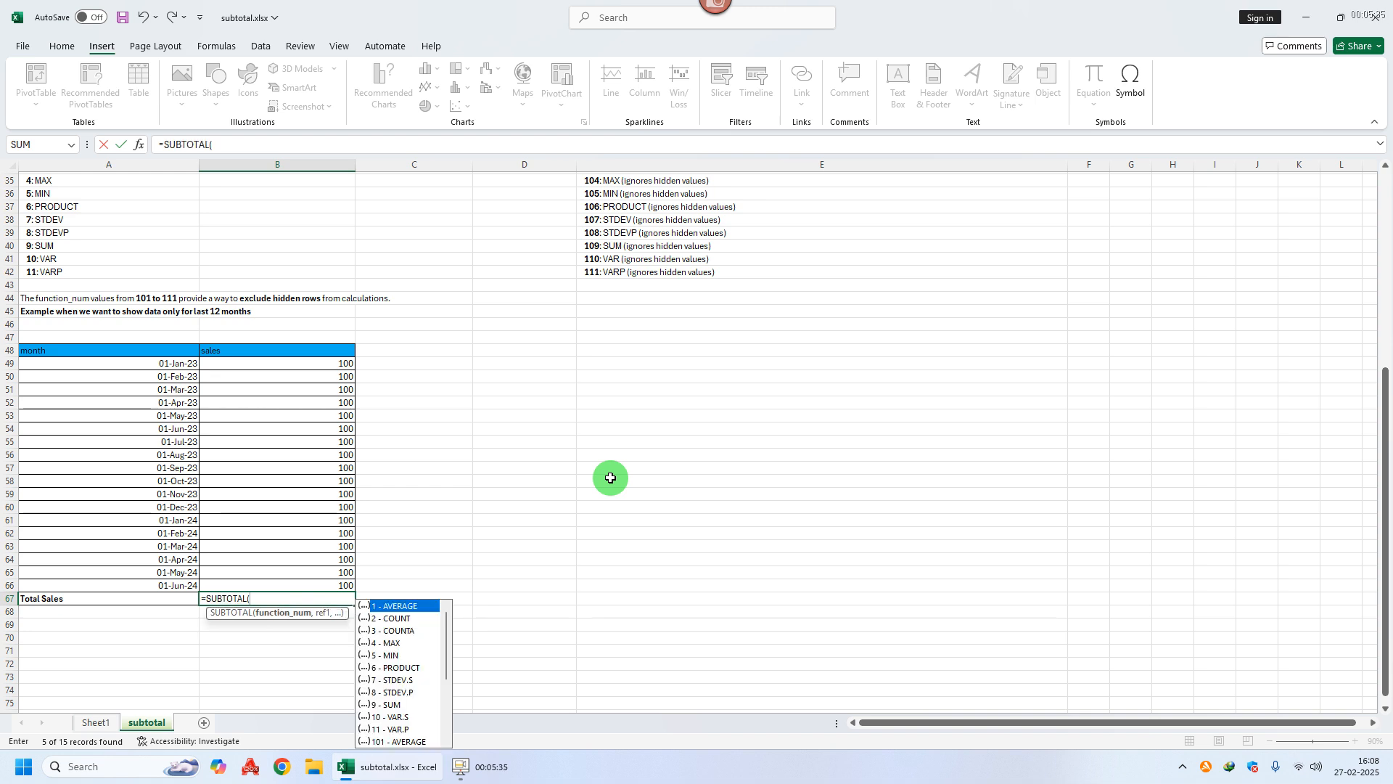
drag(445, 675, 446, 729)
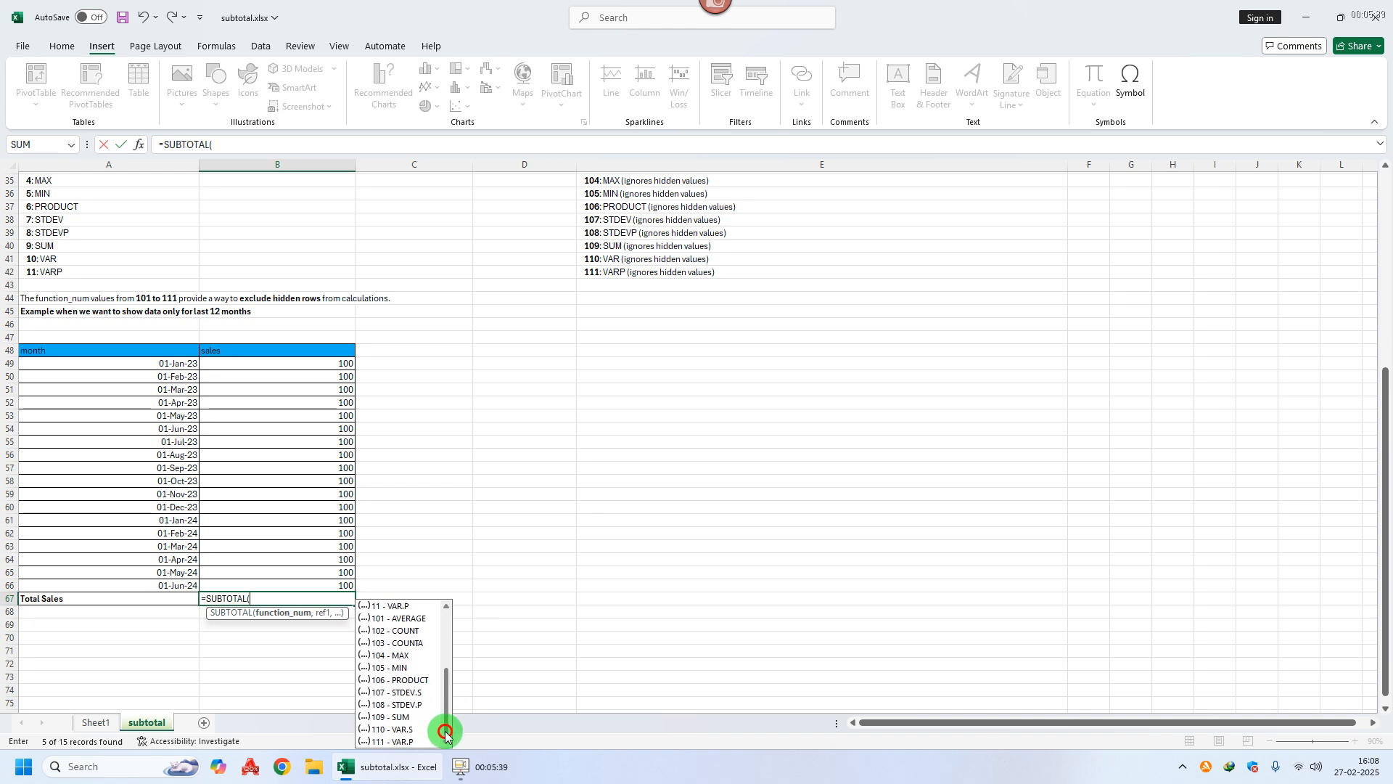
double_click(395, 718)
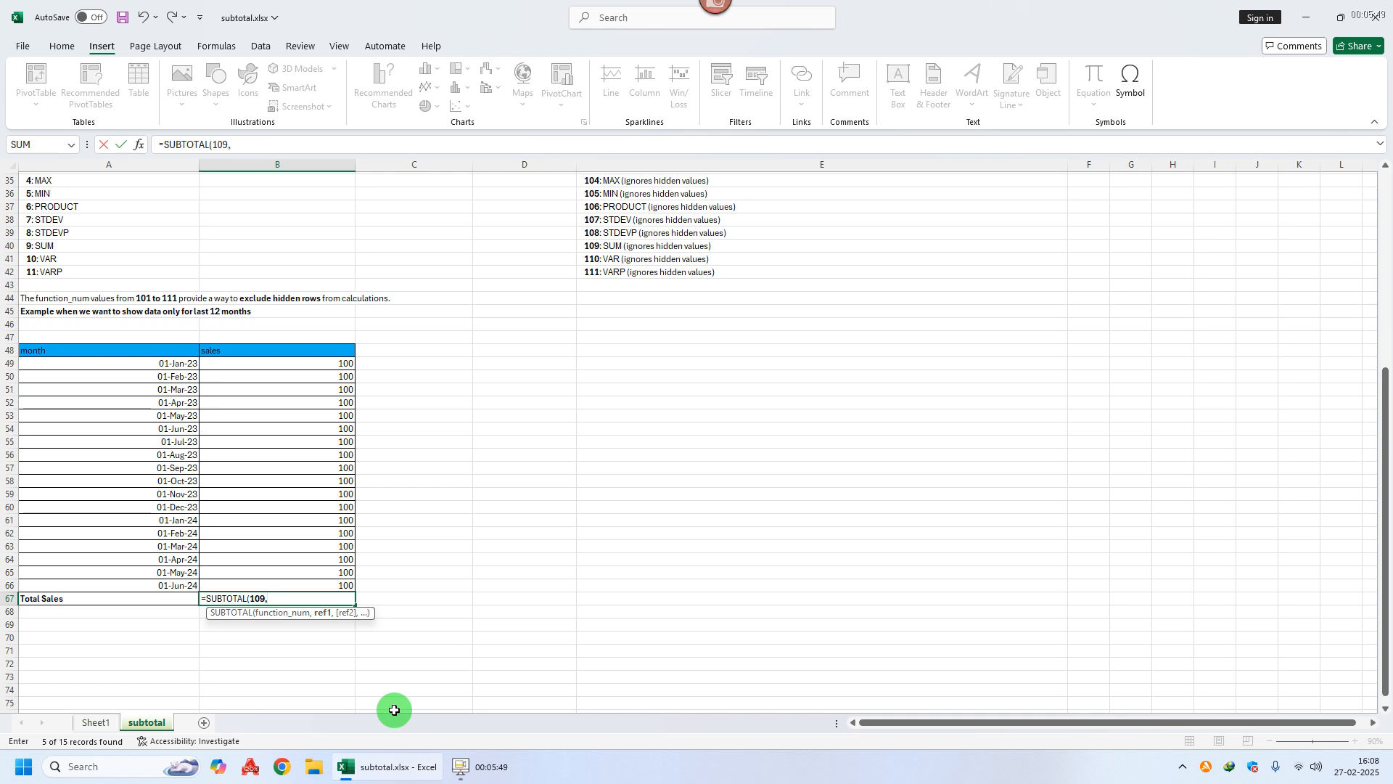
drag(289, 364, 291, 585)
key(Return)
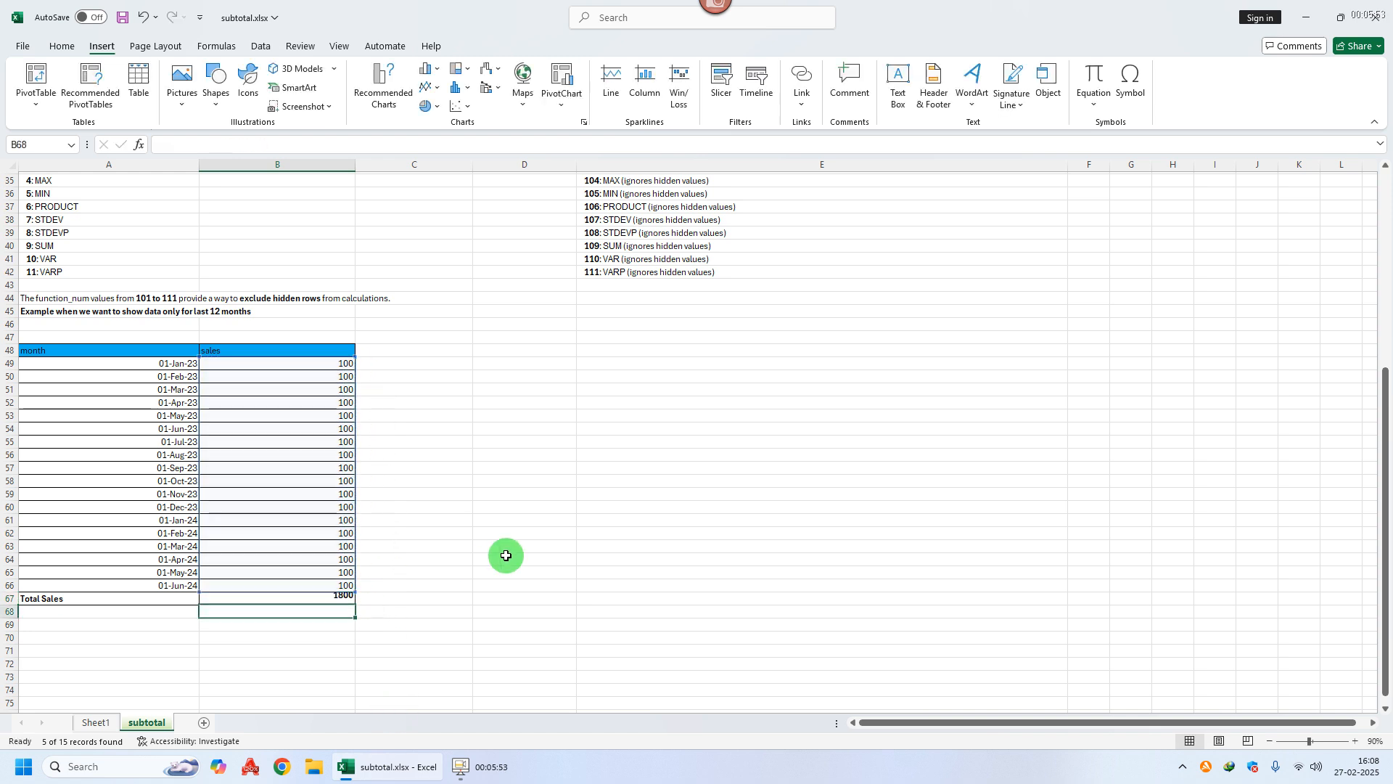
Step: Hide rows 49–54 holding January to June 2023
click(308, 600)
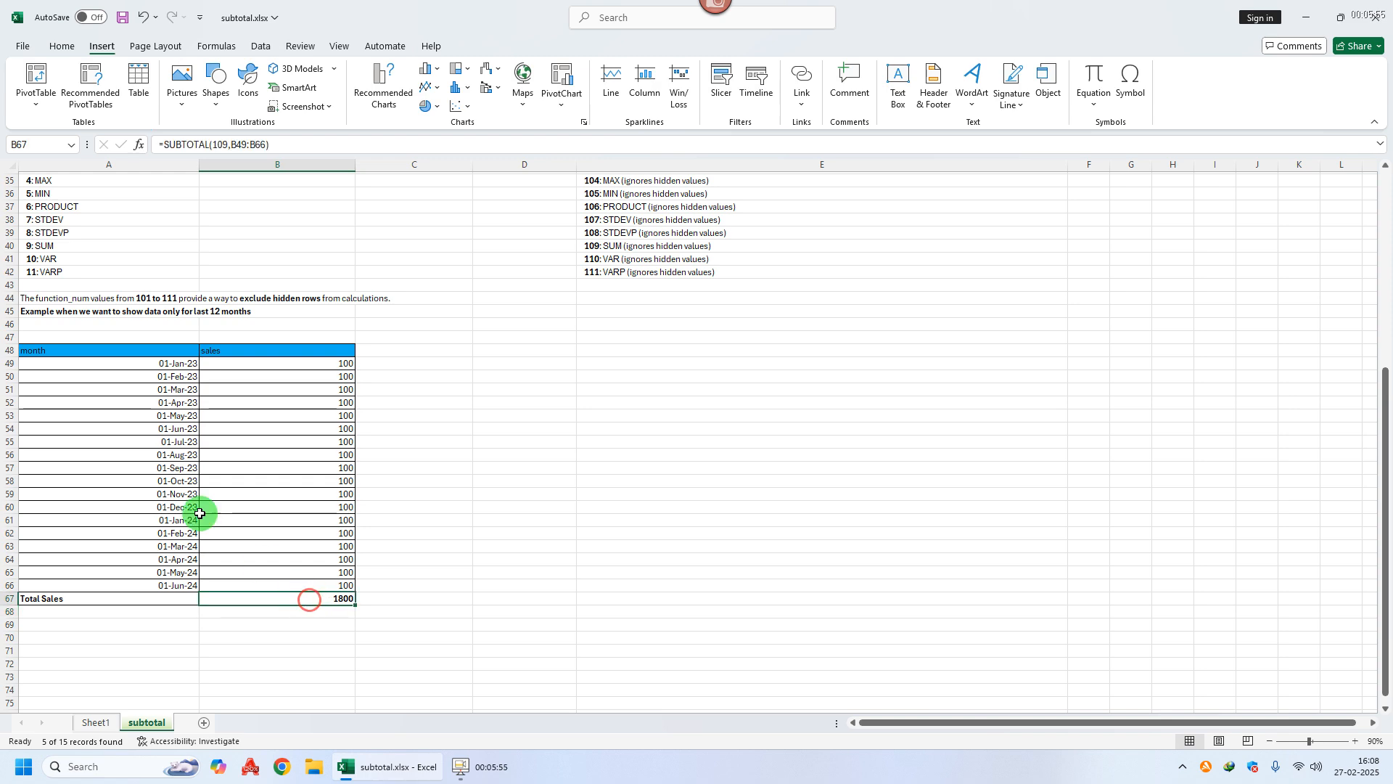
drag(183, 584, 185, 441)
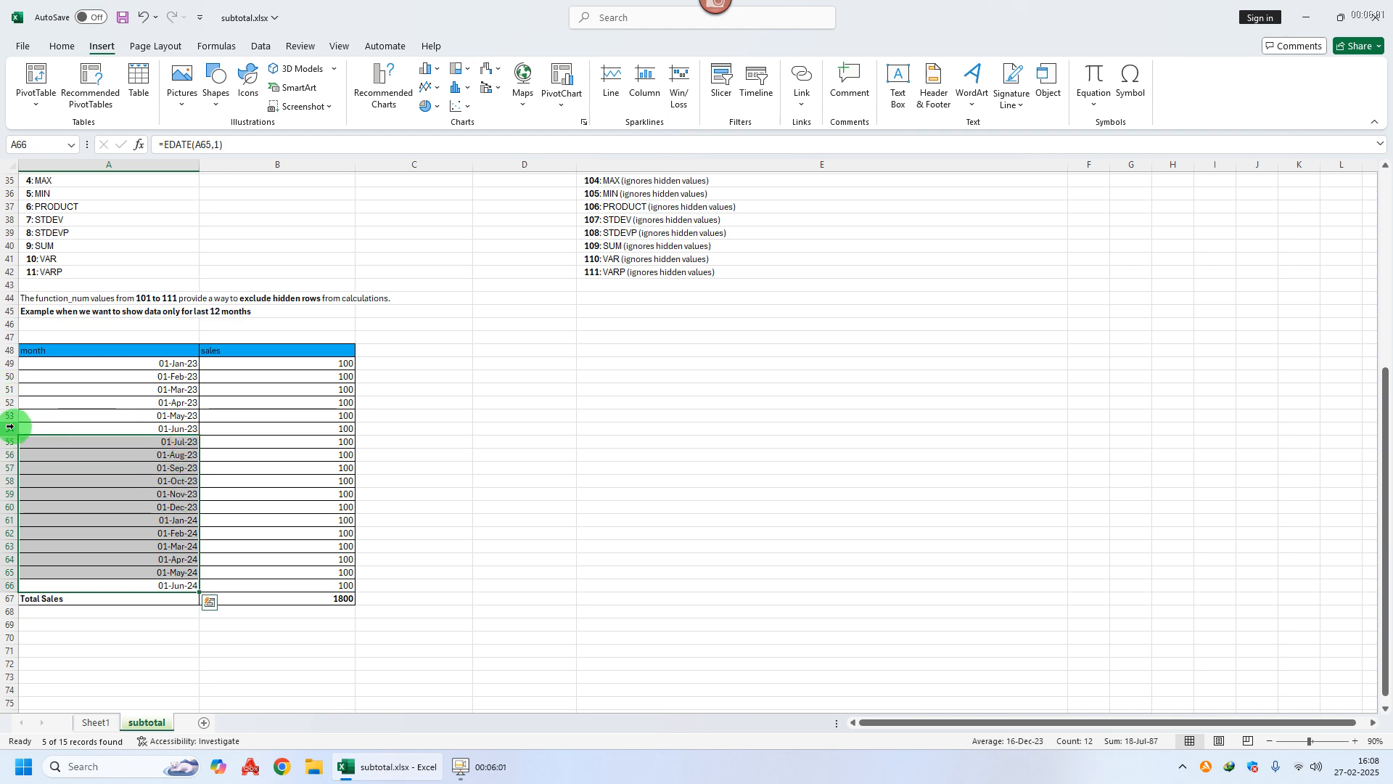
drag(9, 428, 8, 363)
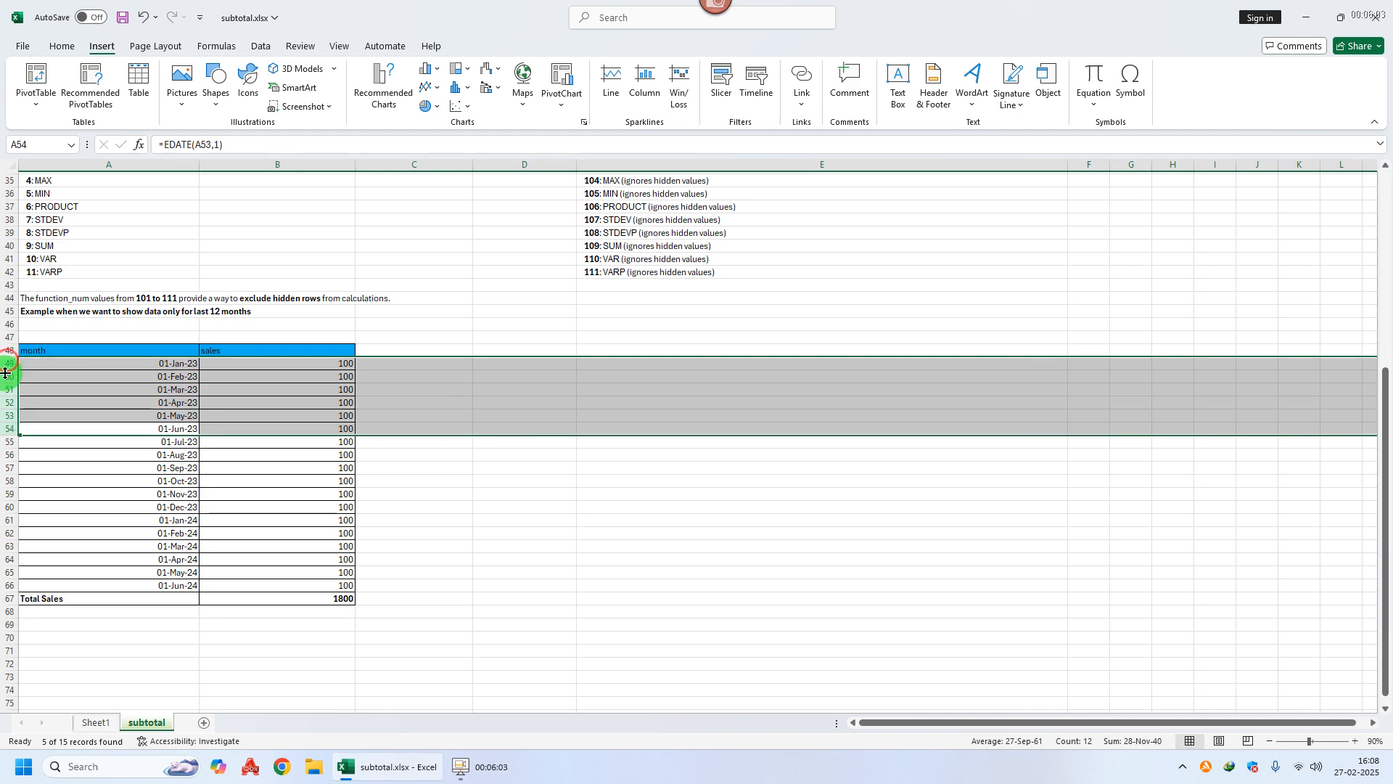
right_click(8, 363)
click(54, 617)
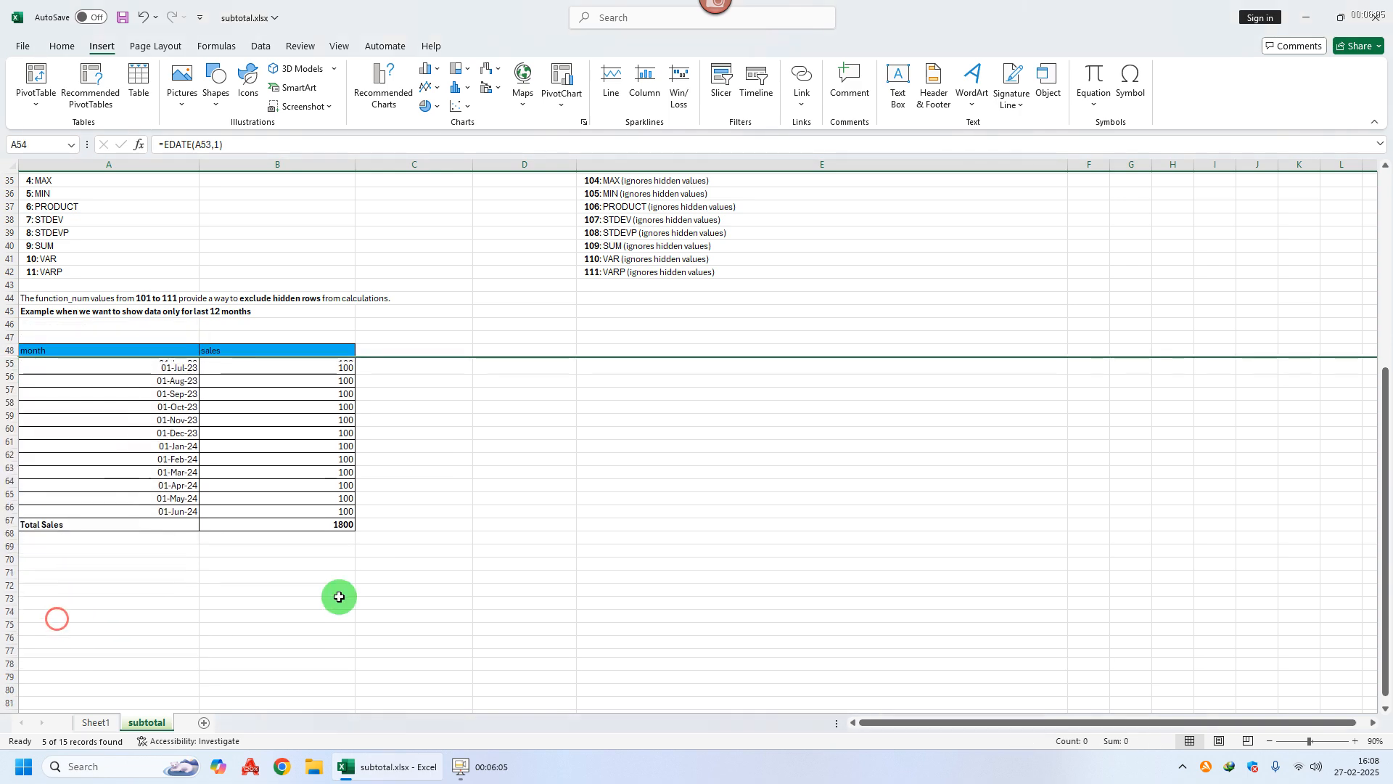
click(457, 560)
Step: Verify Total Sales now reads 1200 by selecting the visible sales B55:B66
click(314, 520)
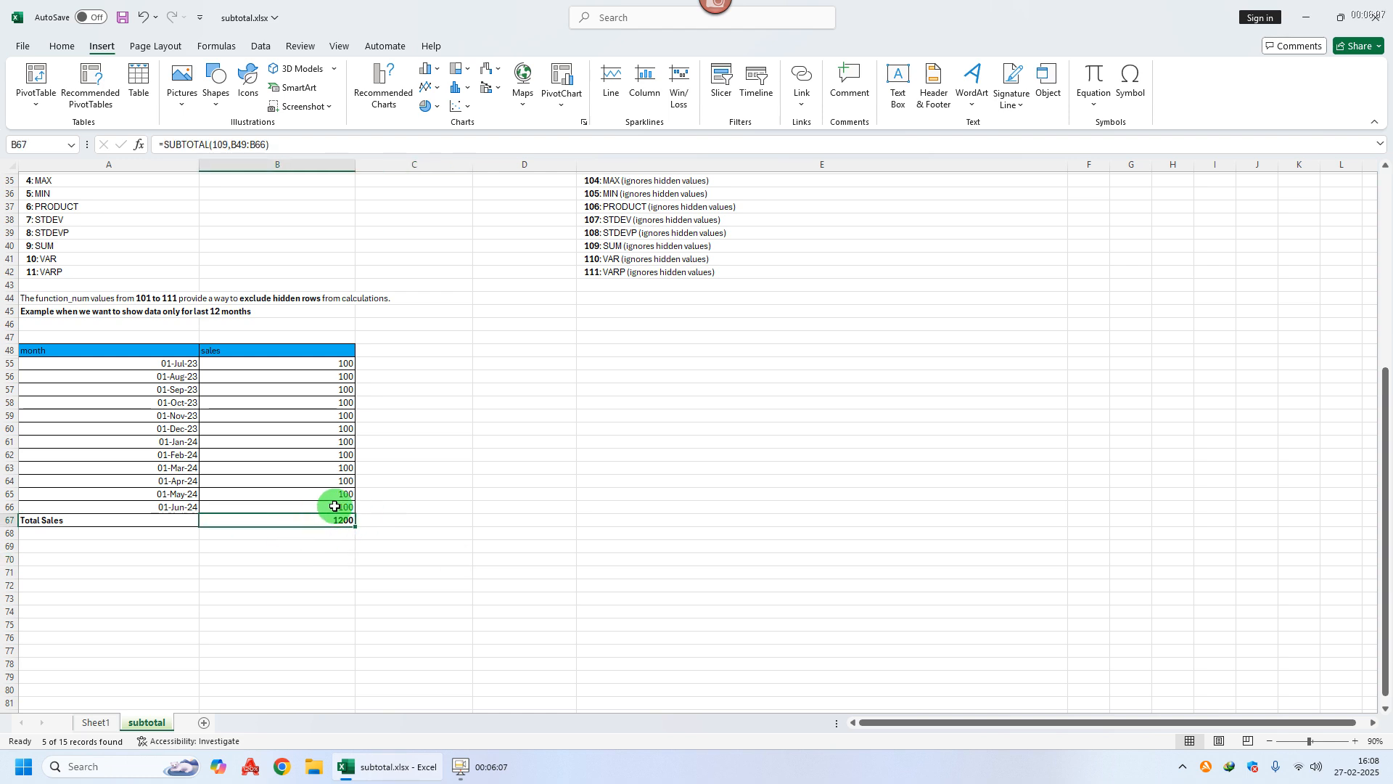
click(313, 366)
drag(313, 366, 311, 502)
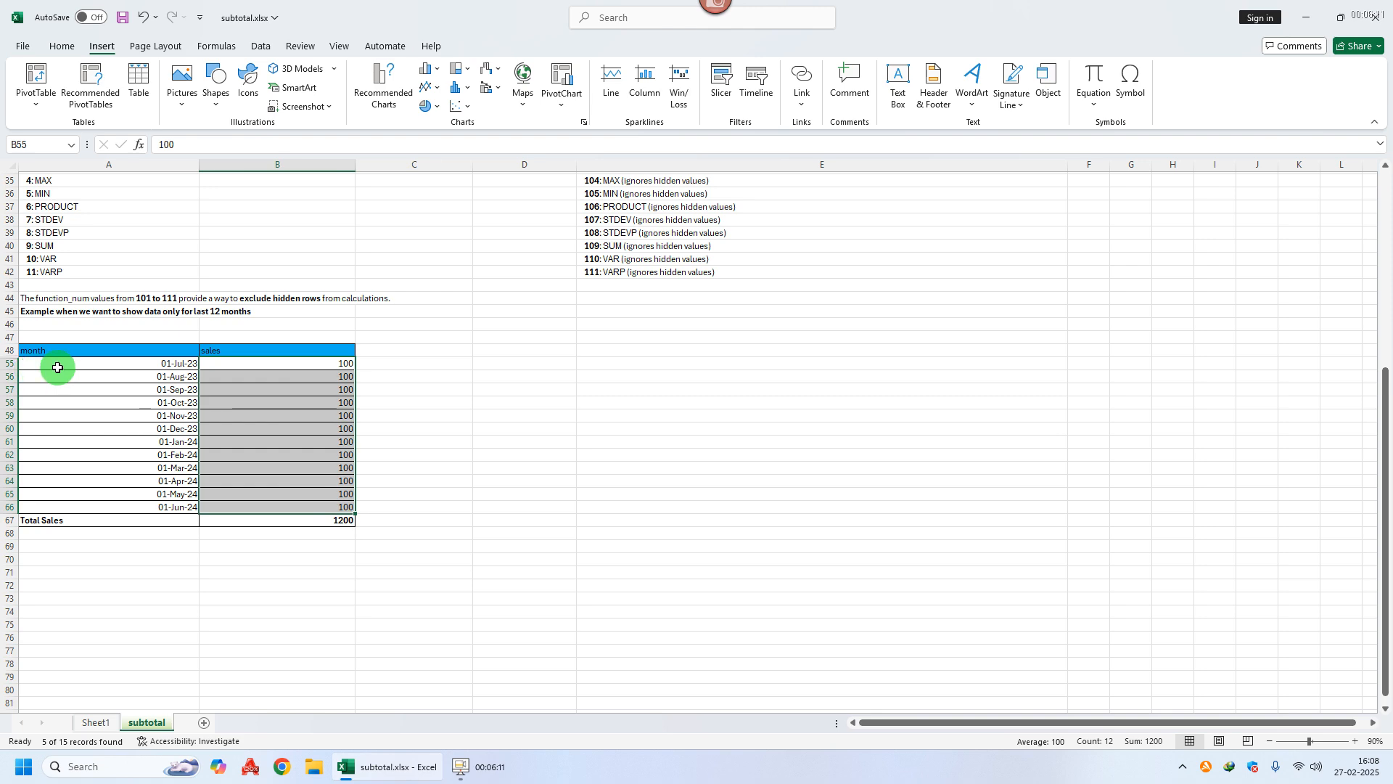
click(300, 493)
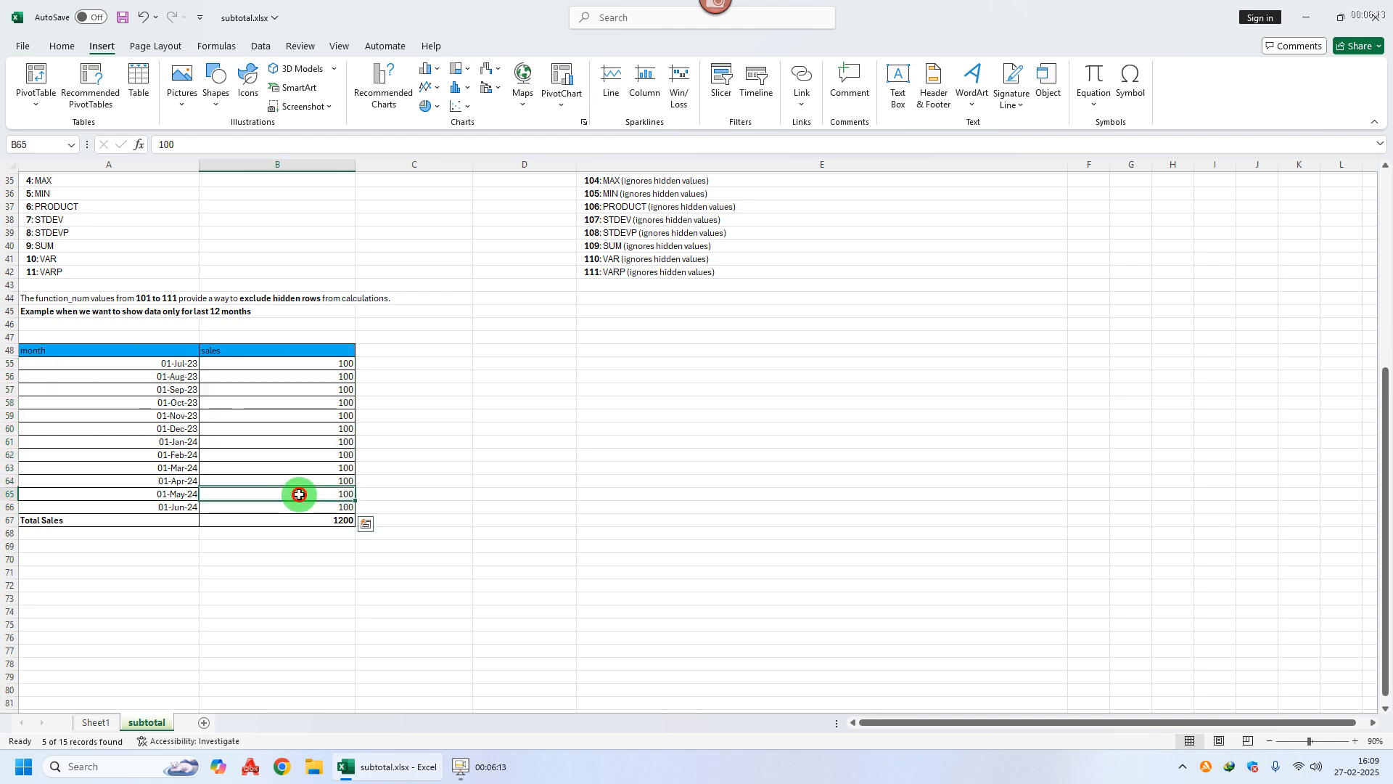
scroll(301, 492, up, 1)
scroll(301, 492, up, 11)
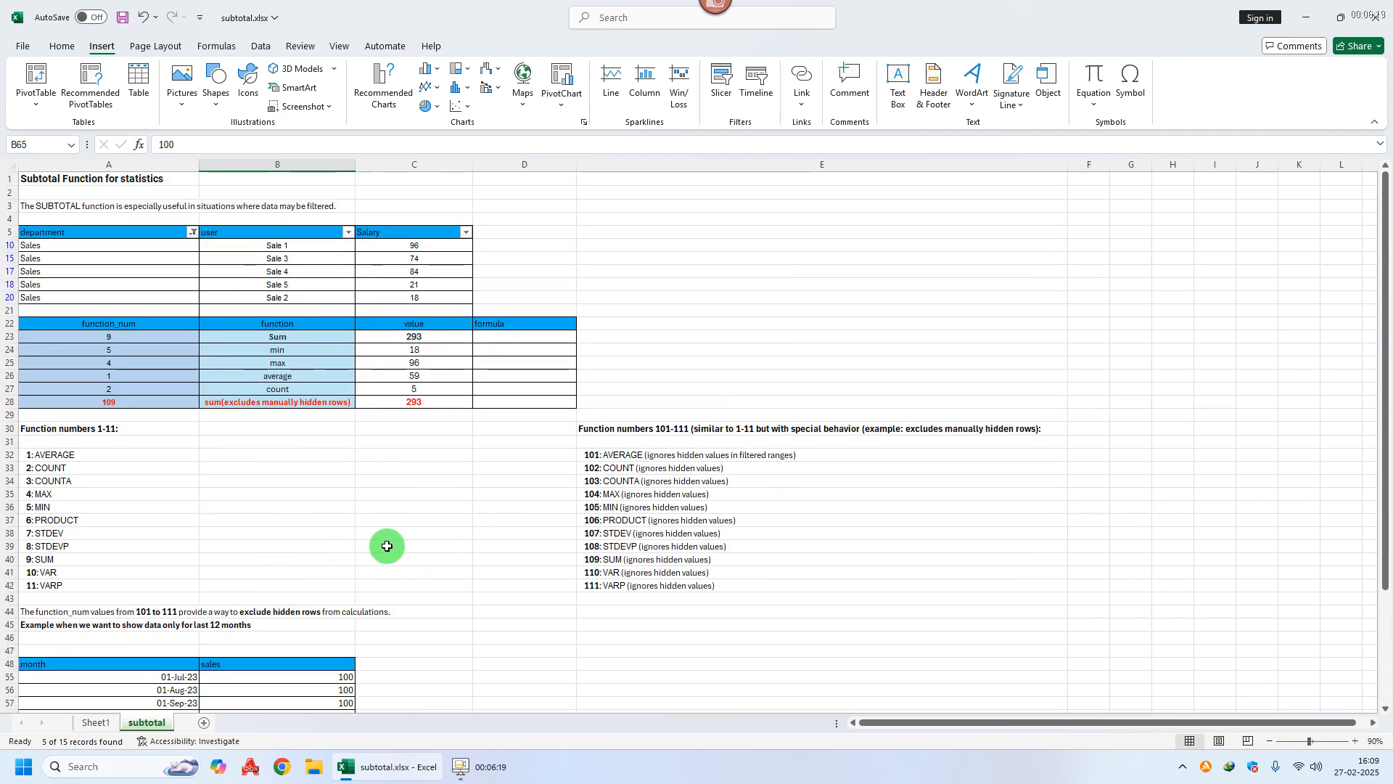
Step: Enter =FORMULATEXT(C23) in D23 to show the sum formula's text
click(428, 335)
click(427, 350)
click(418, 365)
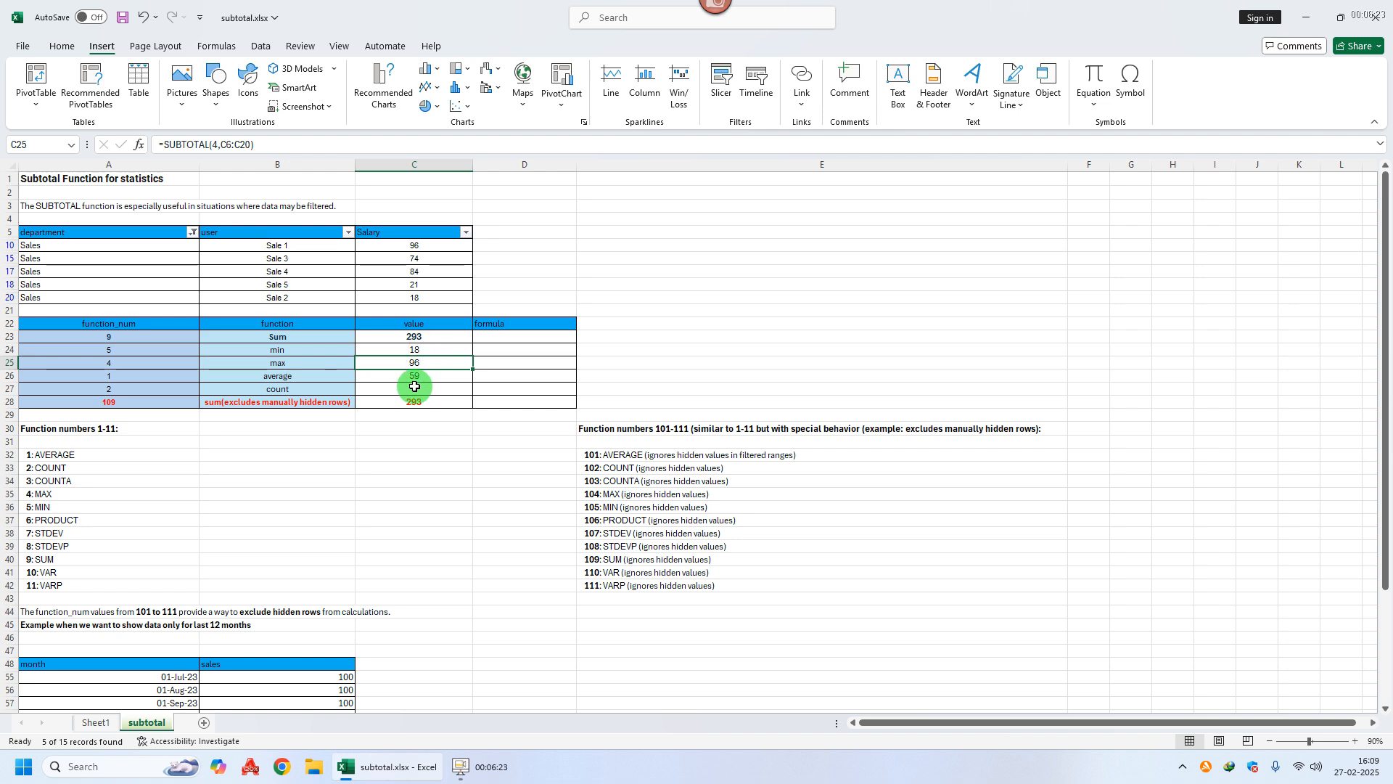
click(505, 336)
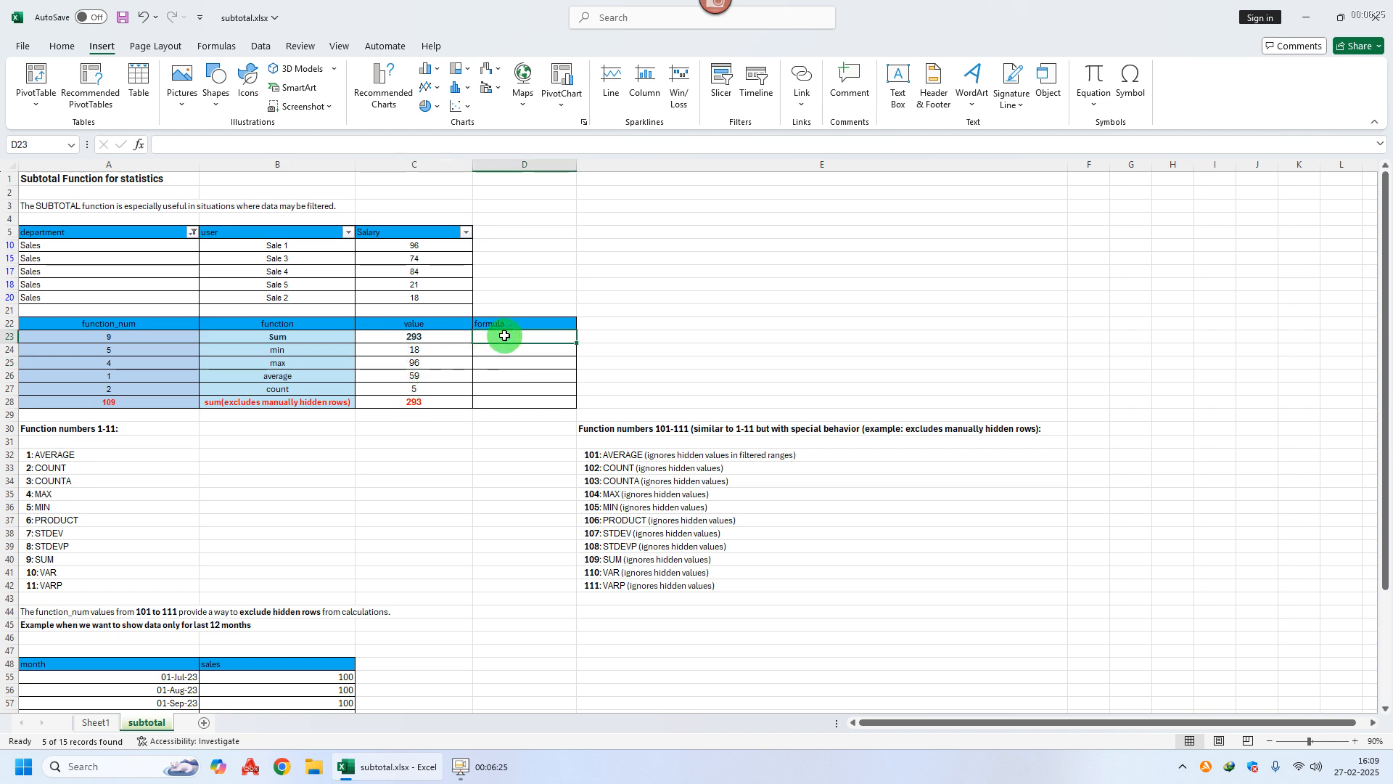
text(=for)
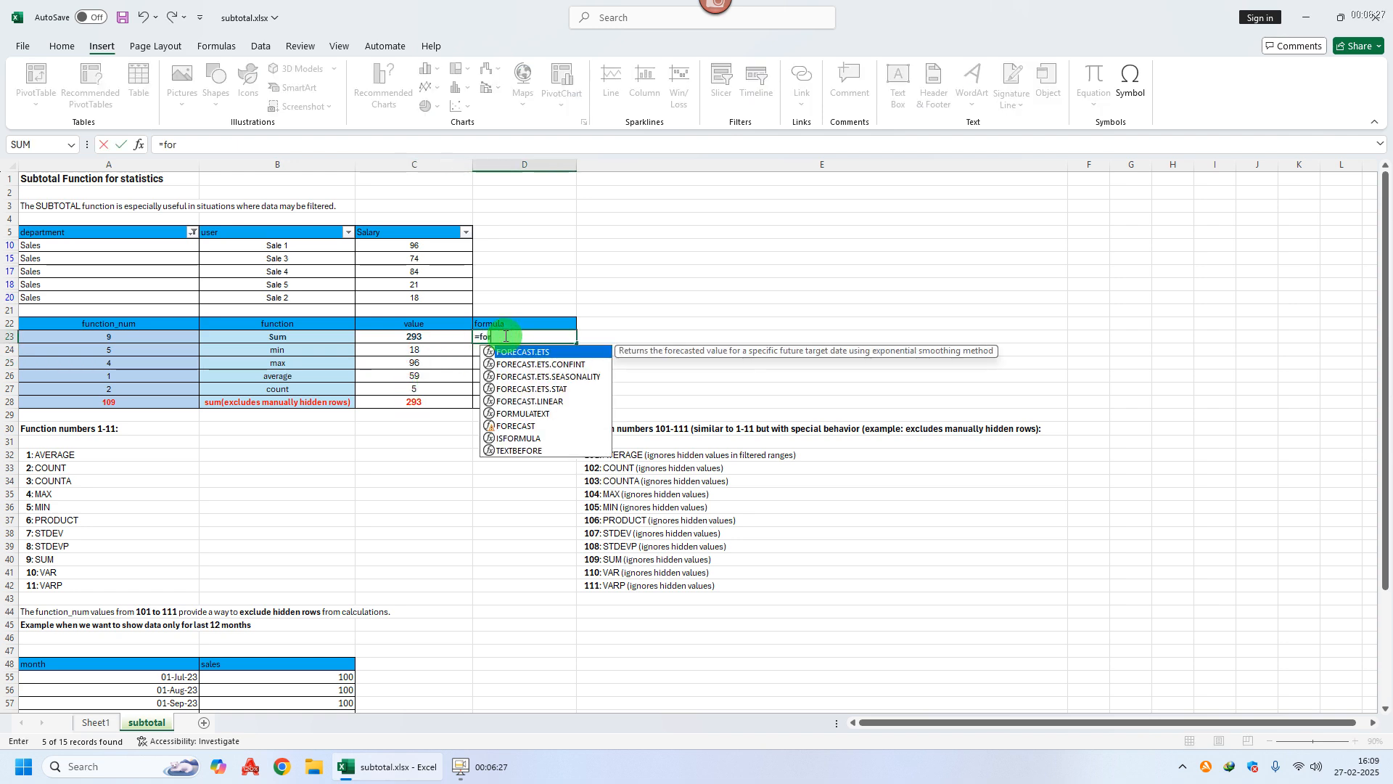
text(m)
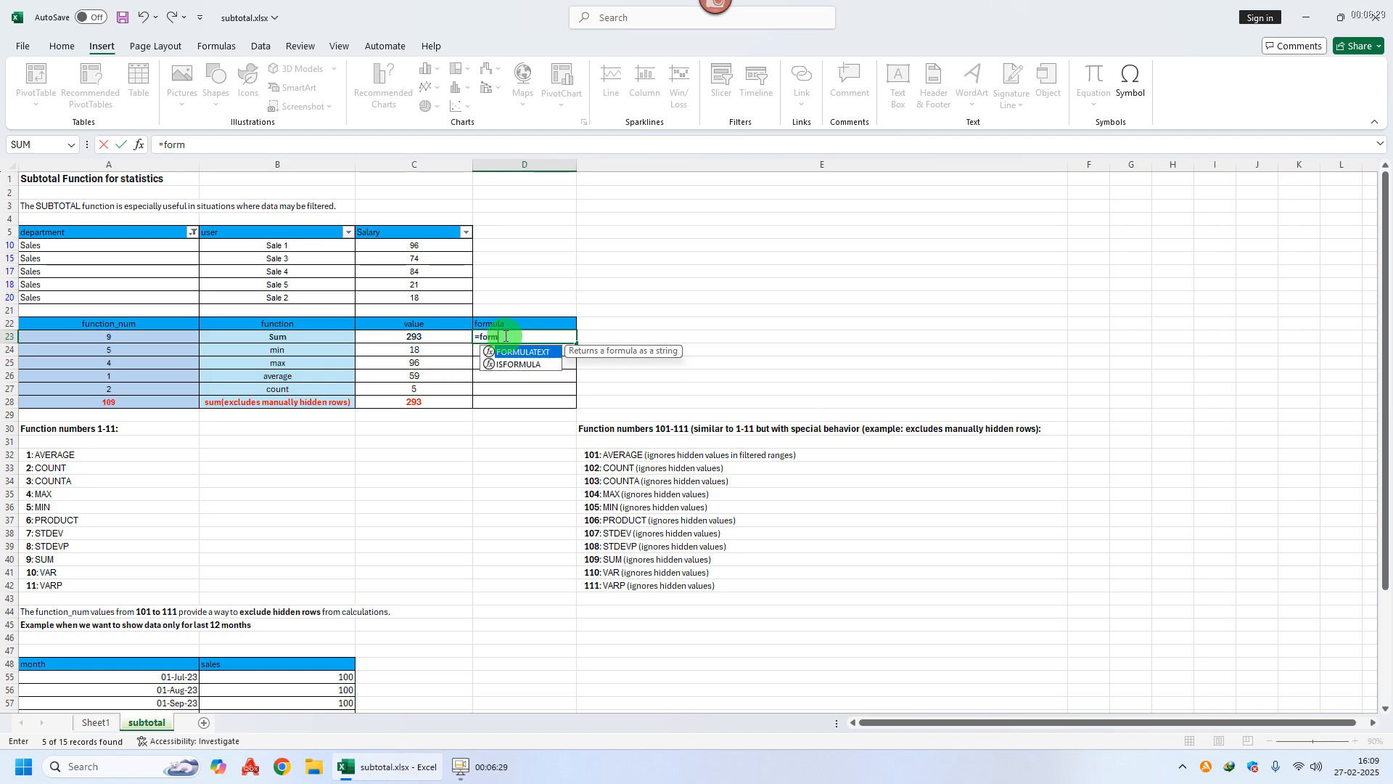
text(u)
key(Tab)
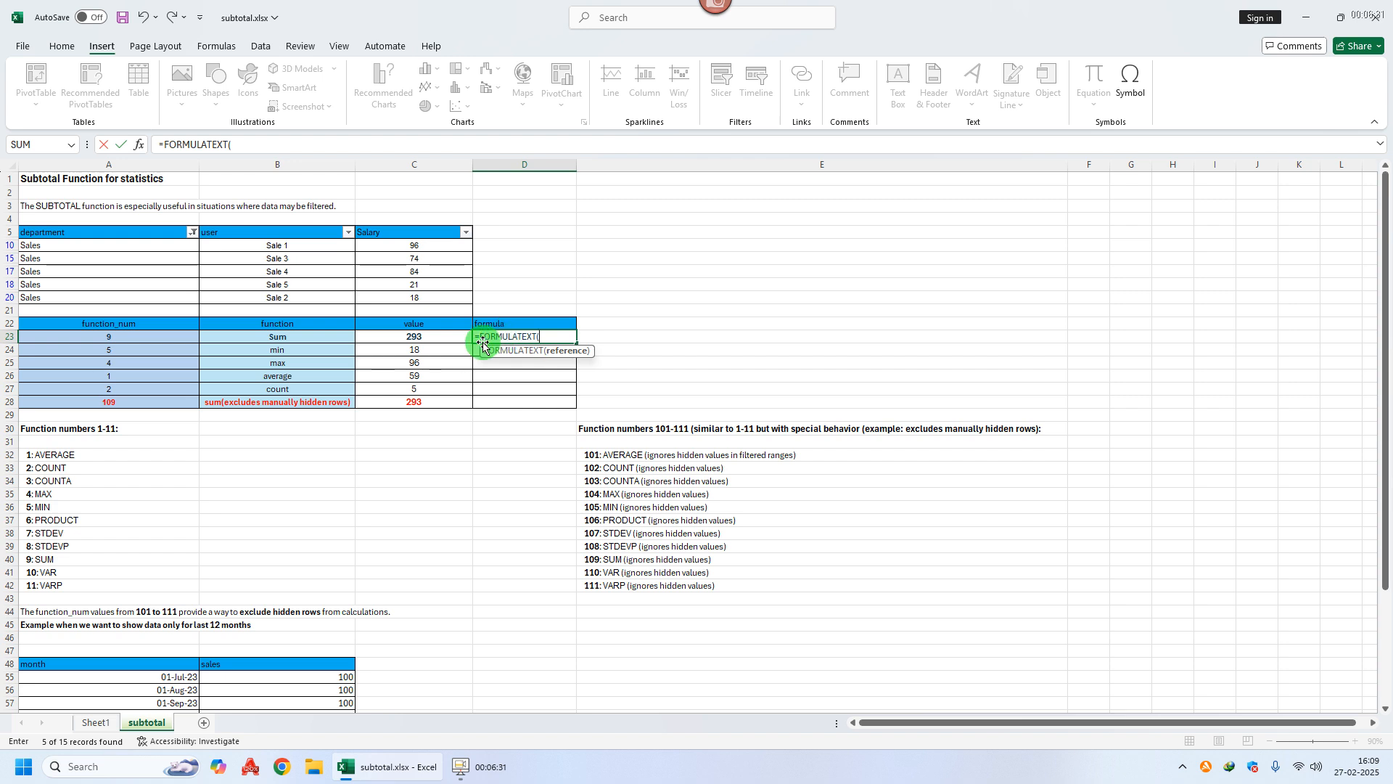
click(415, 336)
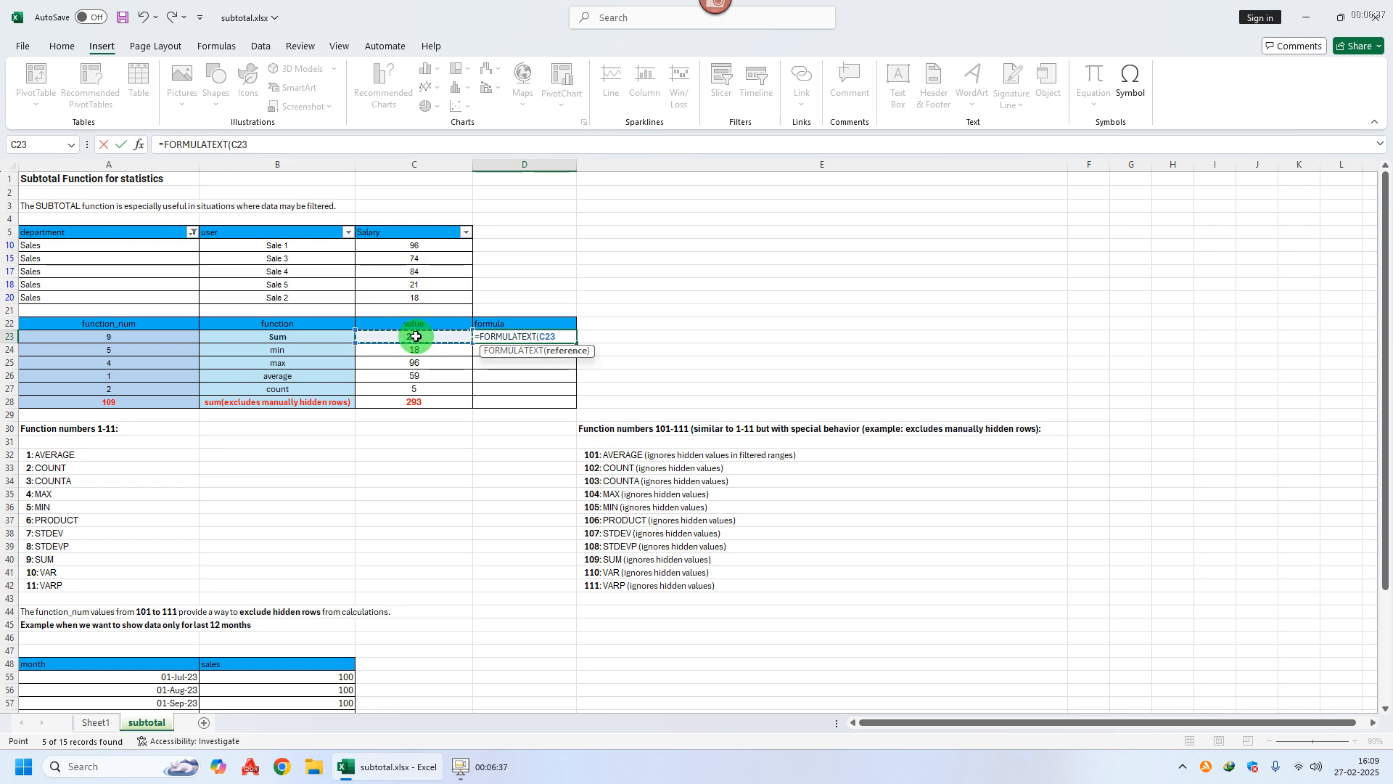
key(Return)
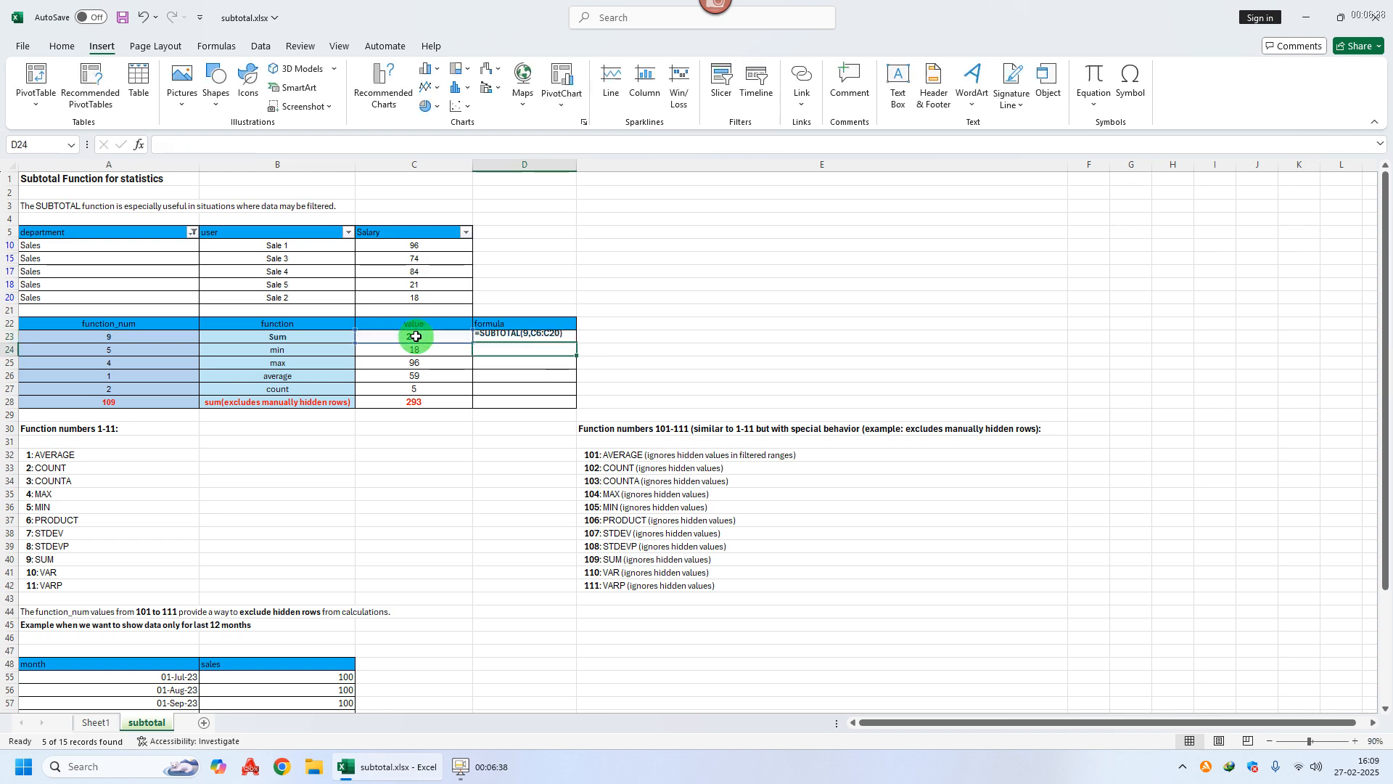
Step: Fill the FORMULATEXT formula down from D23 to D28
click(549, 333)
drag(575, 344, 569, 412)
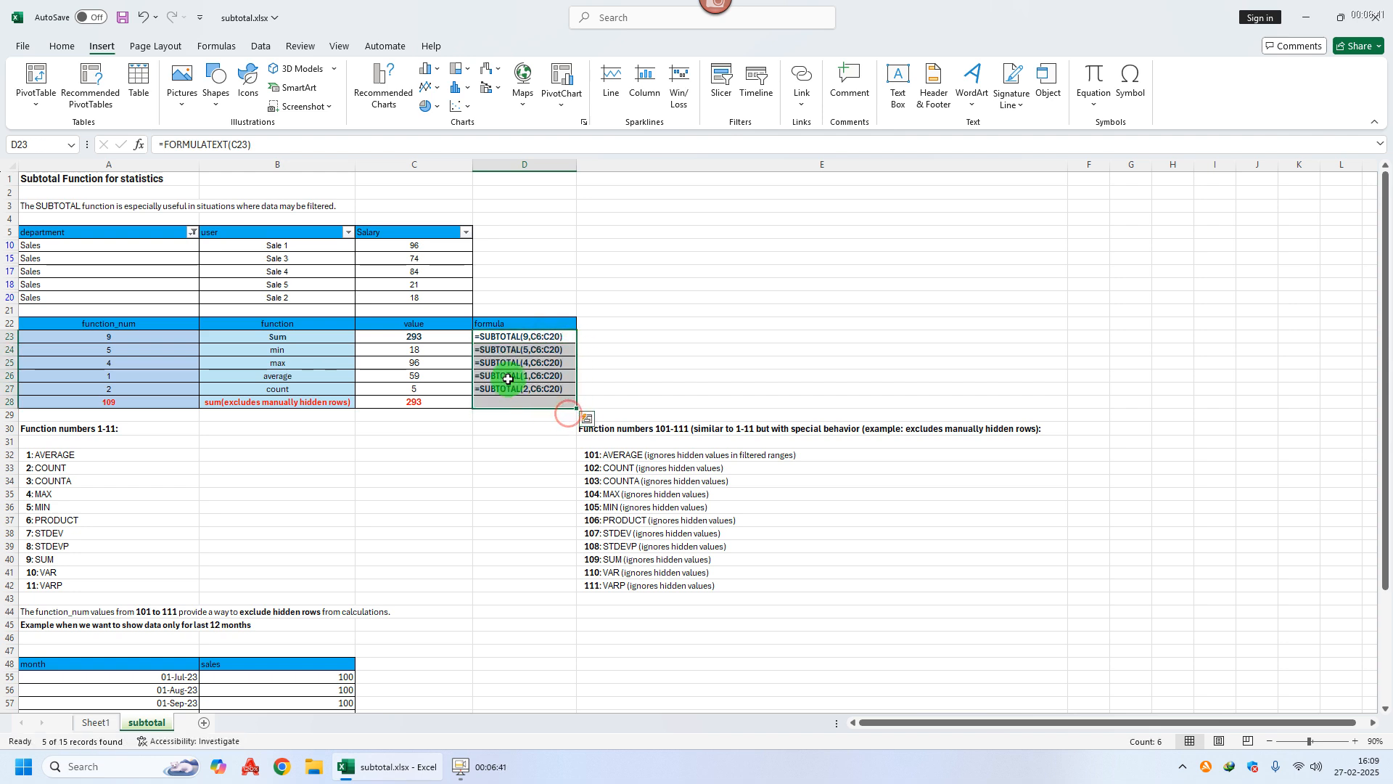
click(508, 379)
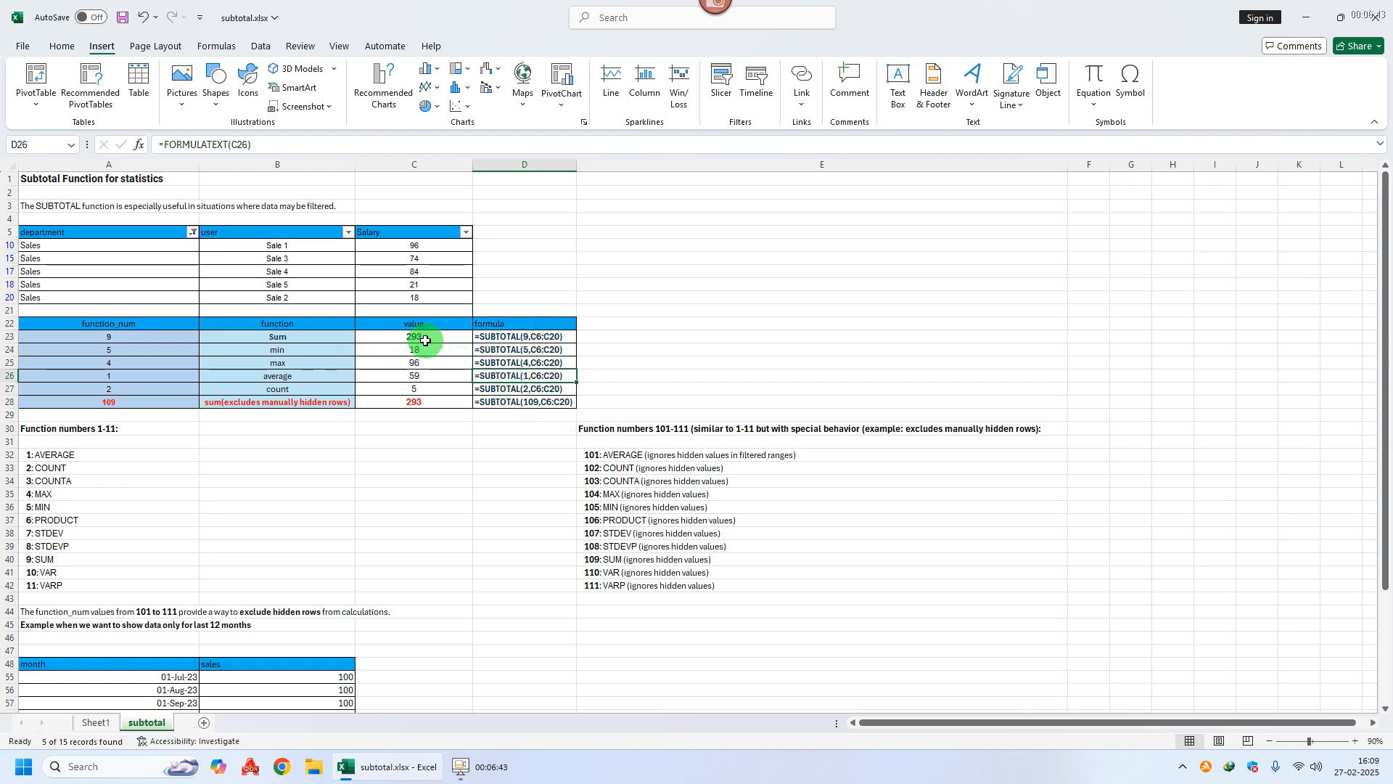